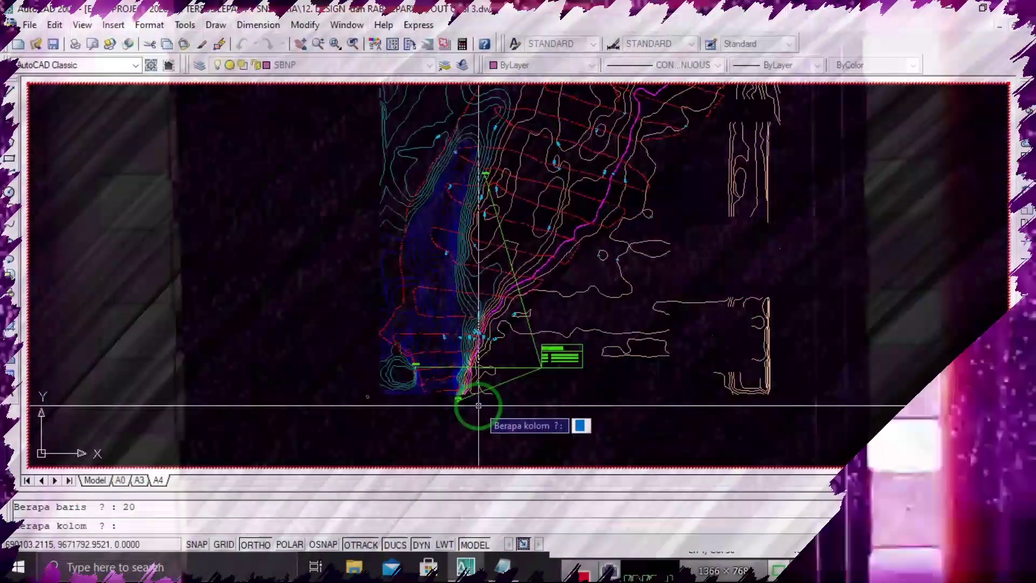
# Enter 10 columns after the 20 rows to generate the cross-mark grid over the layout.
pyautogui.write('0')
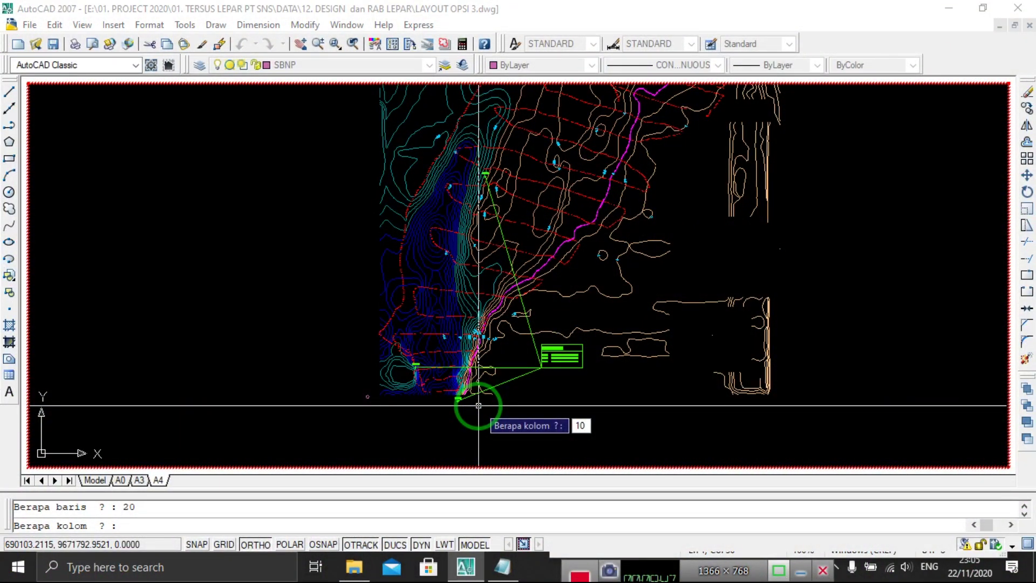
pyautogui.press('Return')
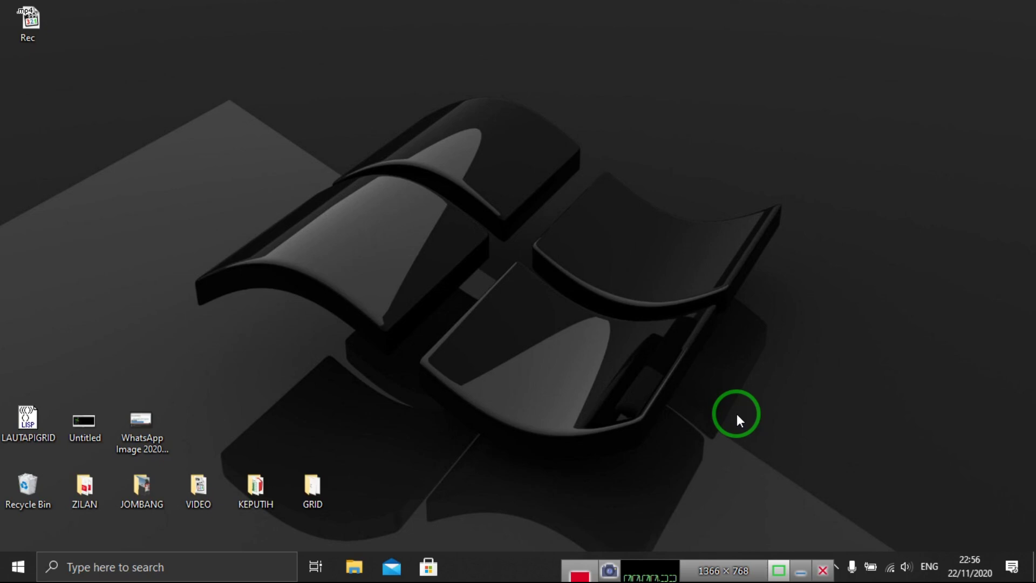
# Refresh the Windows desktop twice from its right-click menu.
pyautogui.rightClick(756, 233)
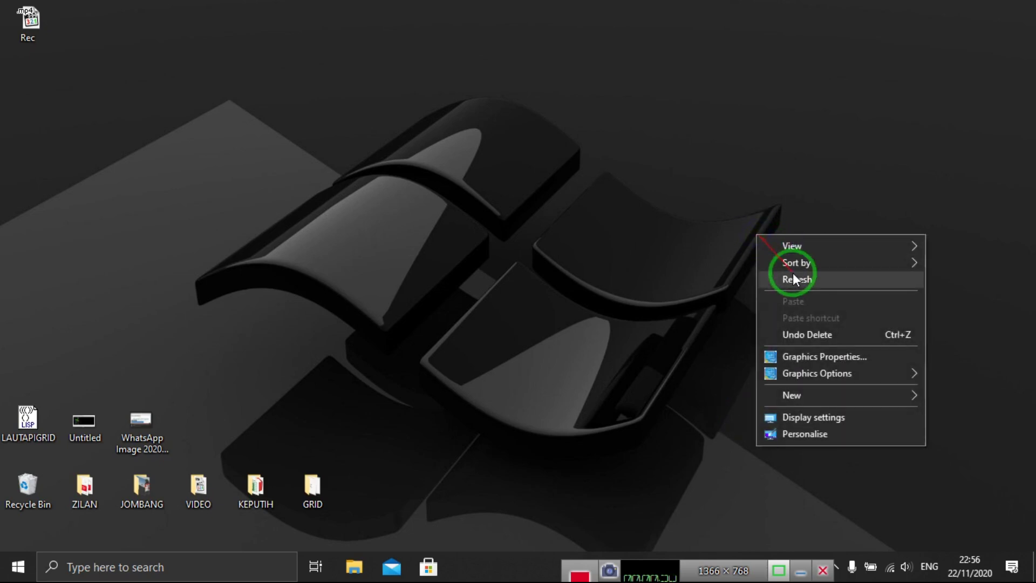
pyautogui.click(793, 274)
pyautogui.rightClick(478, 309)
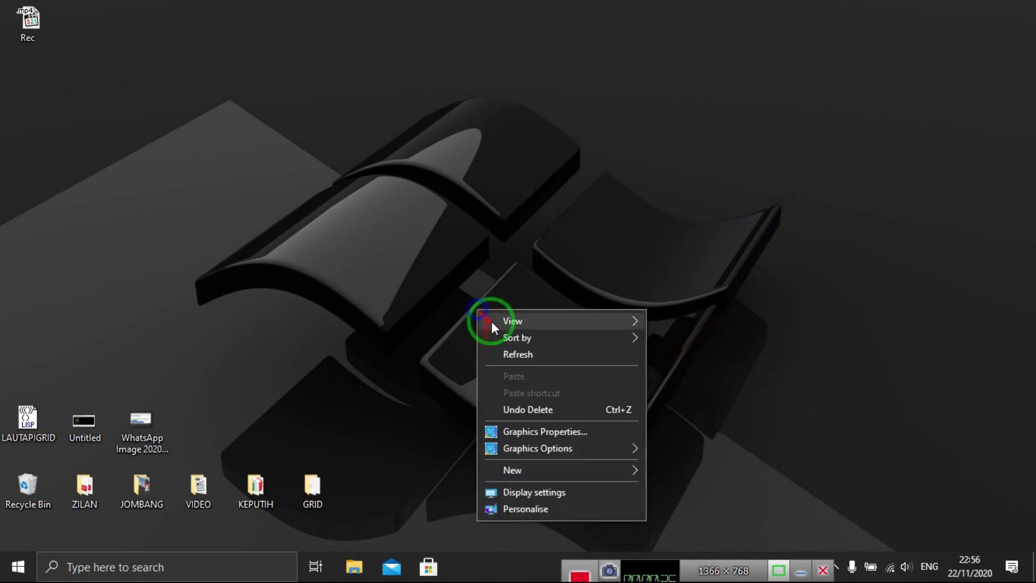
pyautogui.click(512, 355)
# Launch AutoCAD 2007 from the Start menu.
pyautogui.click(30, 422)
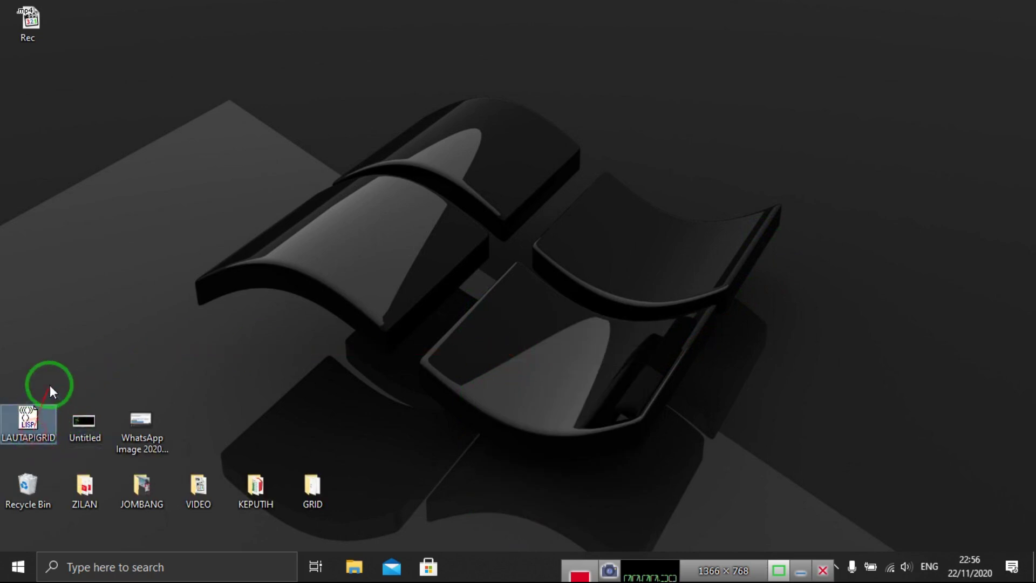
pyautogui.click(138, 374)
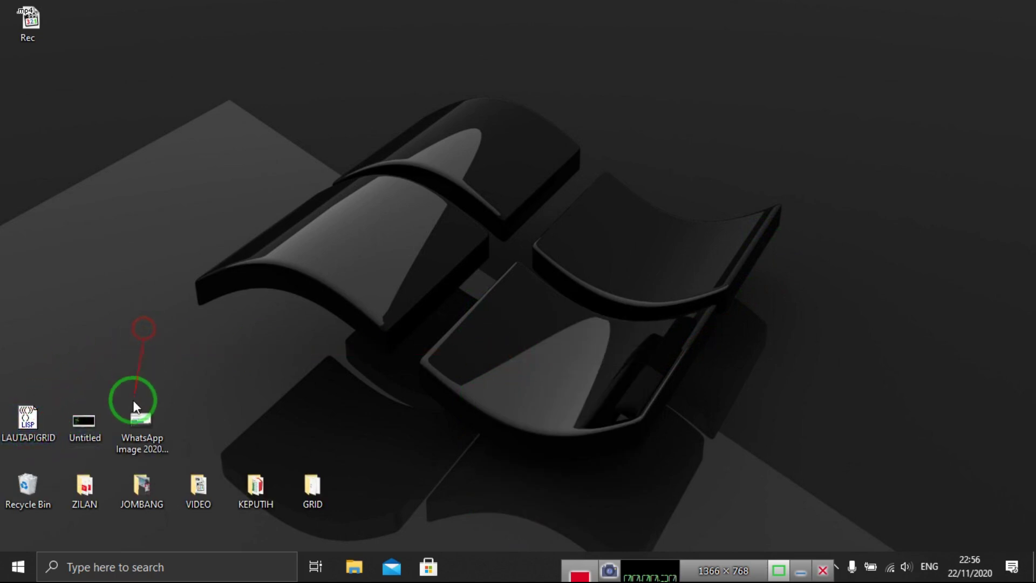
pyautogui.click(18, 567)
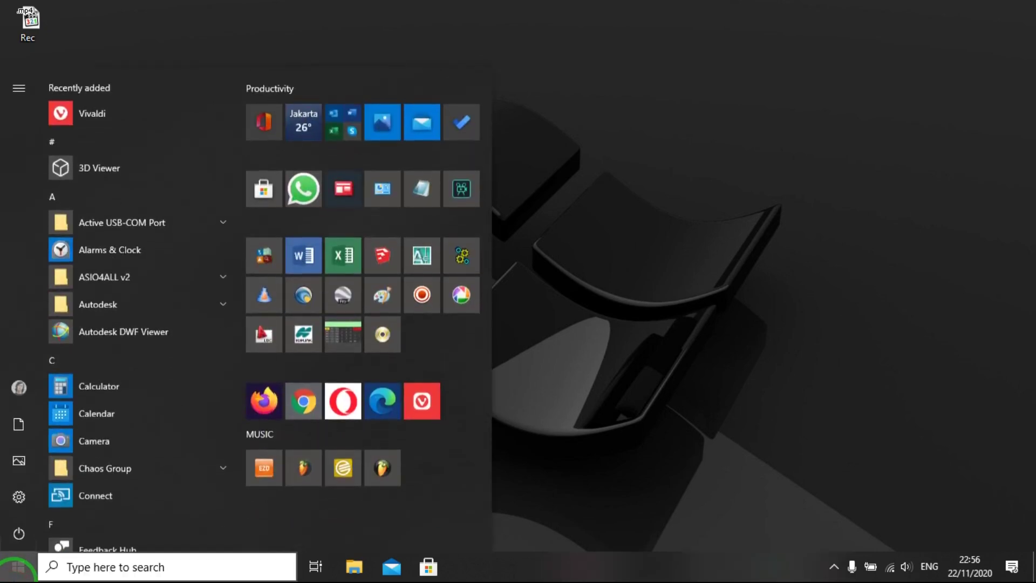
pyautogui.click(423, 254)
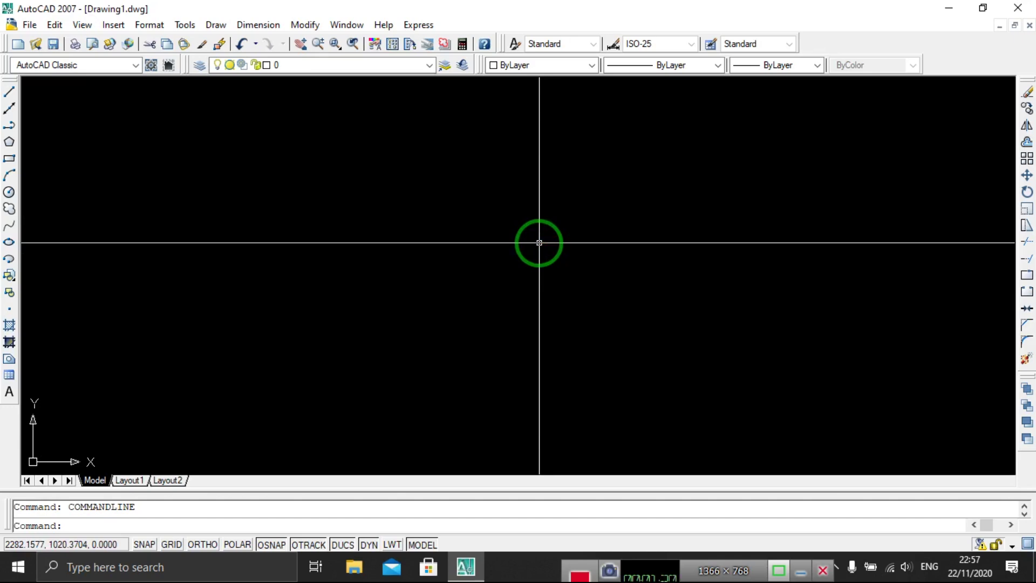
# Open the Load/Unload Applications dialog from Tools > Load Application after trying loadapp.
pyautogui.write('lo')
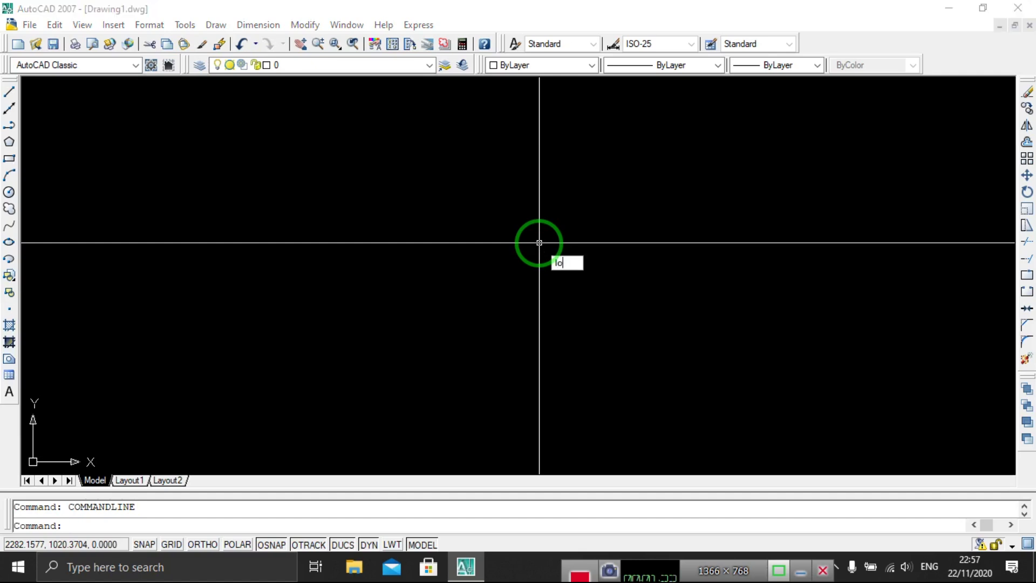
pyautogui.write('adapp')
pyautogui.press('Return')
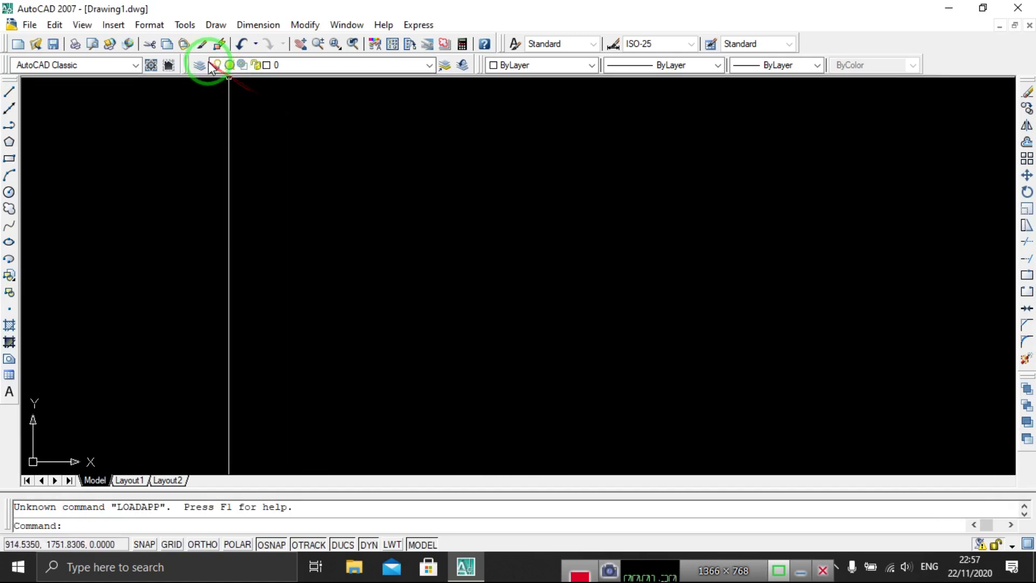
pyautogui.click(185, 30)
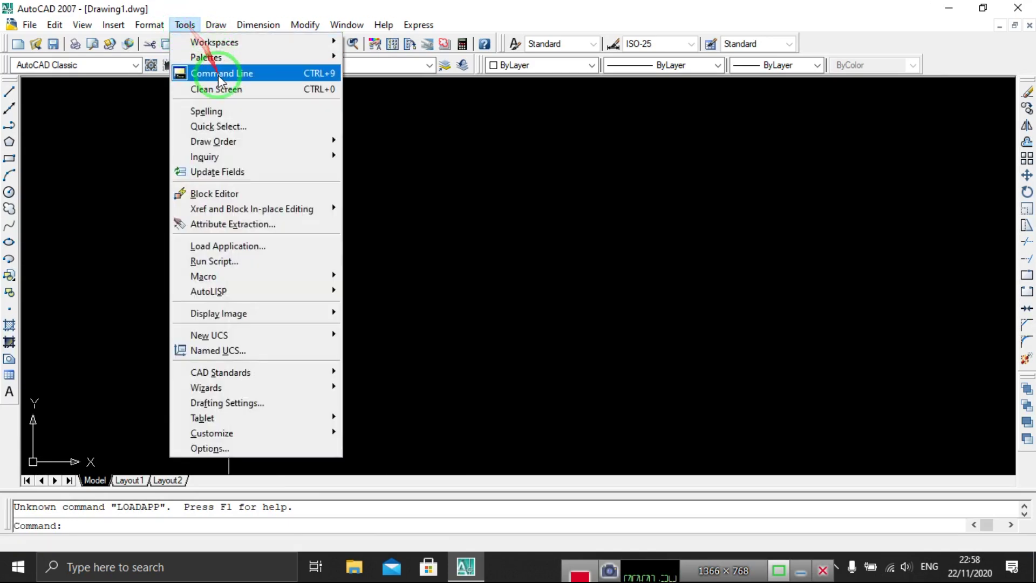
pyautogui.click(221, 247)
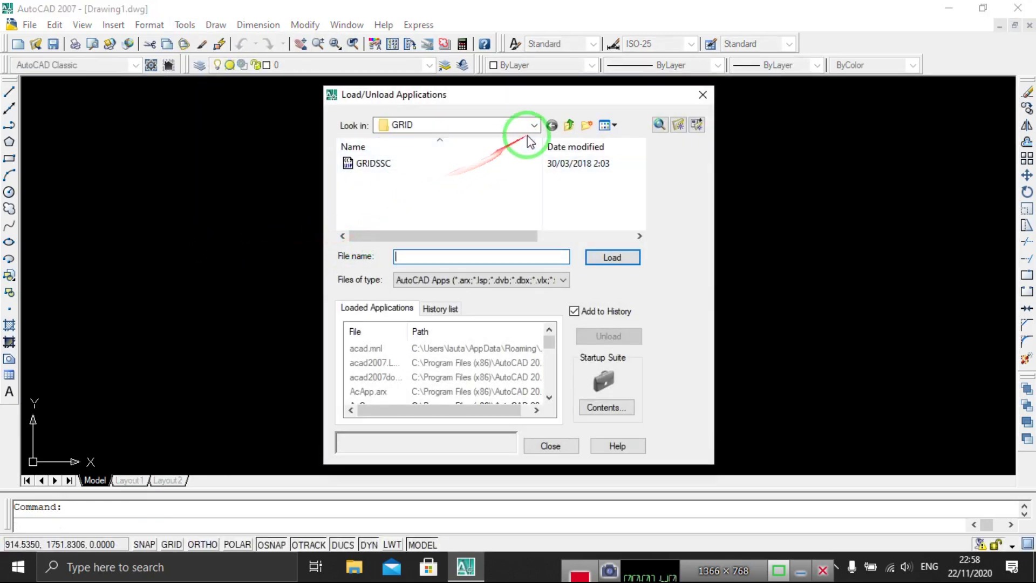
# Load the LAUTAPIGRID routine from the Desktop folder.
pyautogui.click(569, 125)
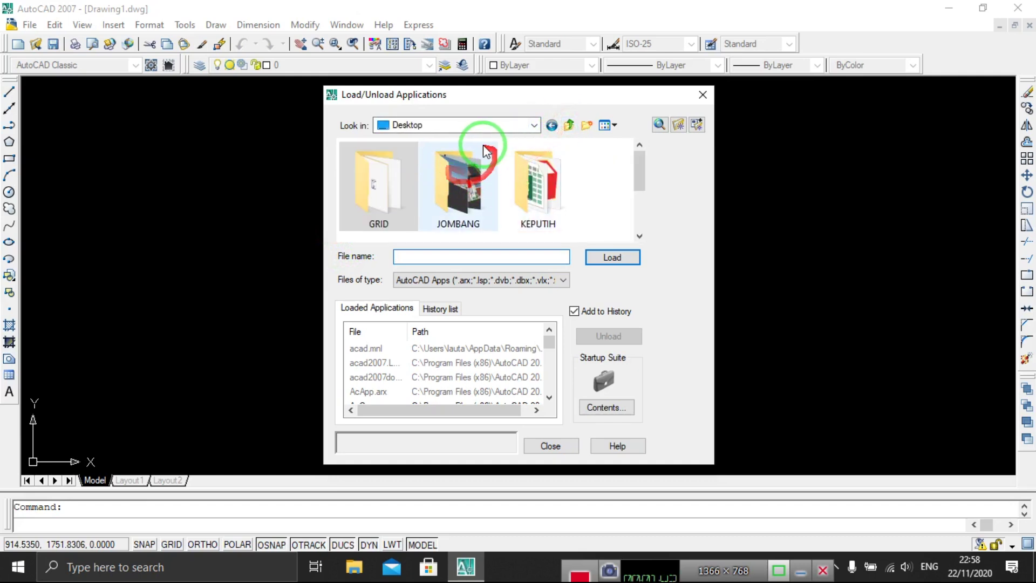
pyautogui.scroll(-3, 510, 189)
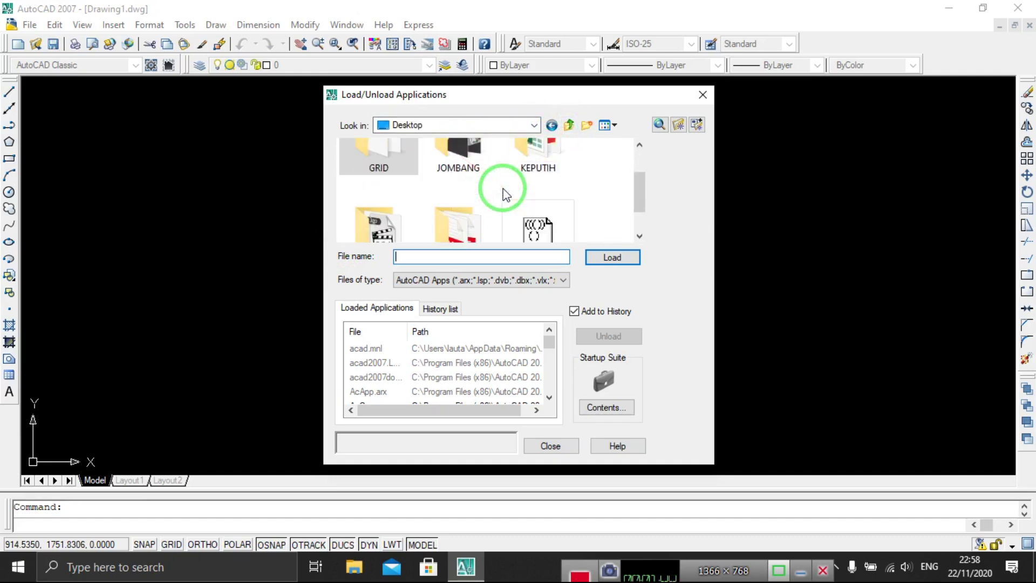
pyautogui.click(537, 194)
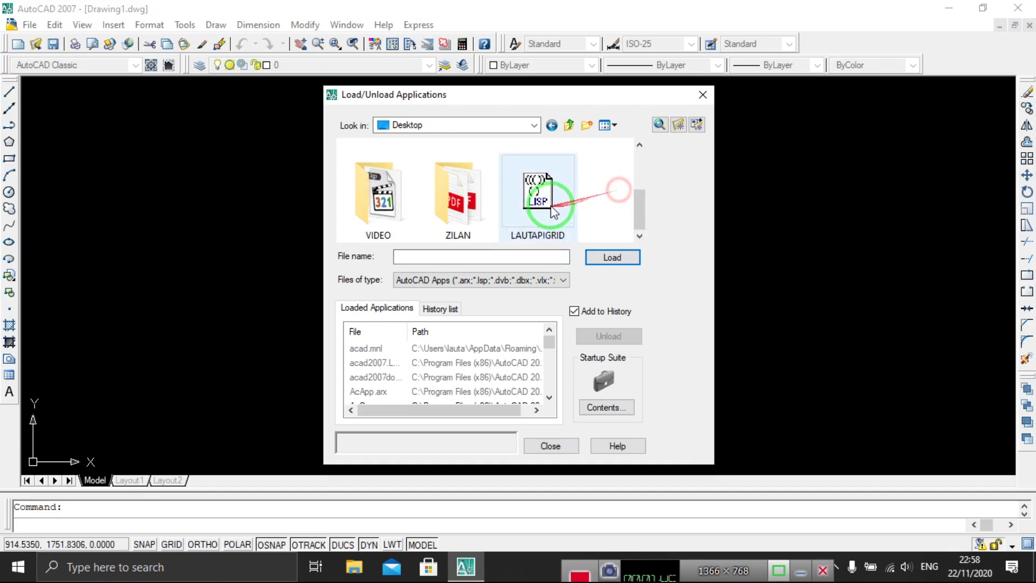
pyautogui.click(614, 258)
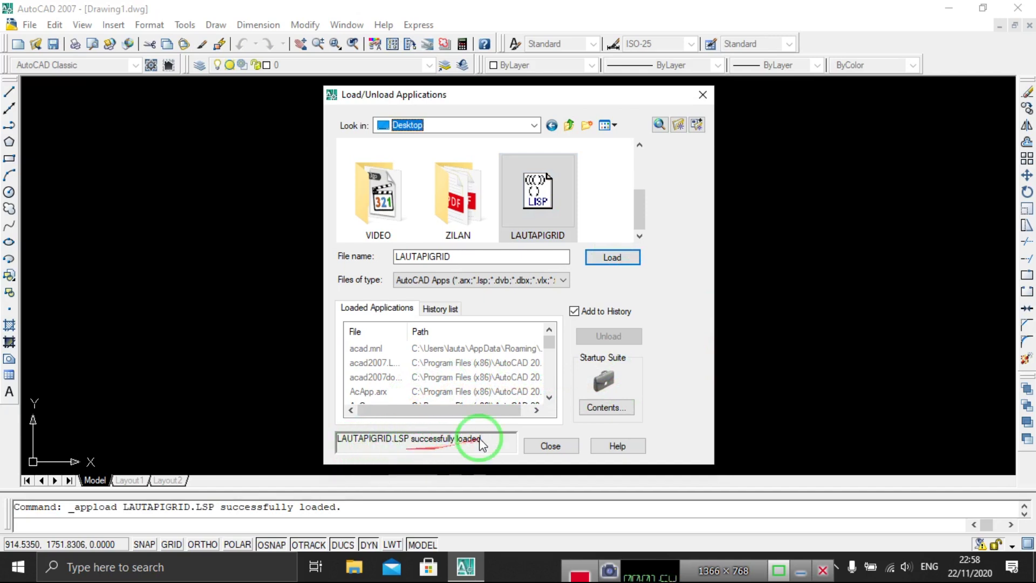
# Add LAUTAPIGRID to the Startup Suite alongside GRIDSSC and close the dialogs.
pyautogui.click(607, 409)
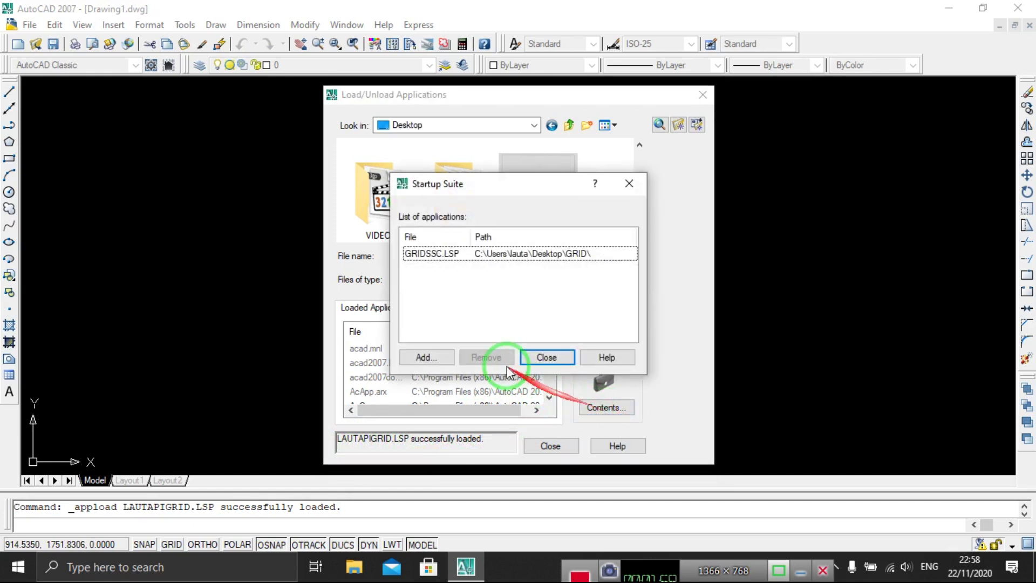
pyautogui.click(433, 358)
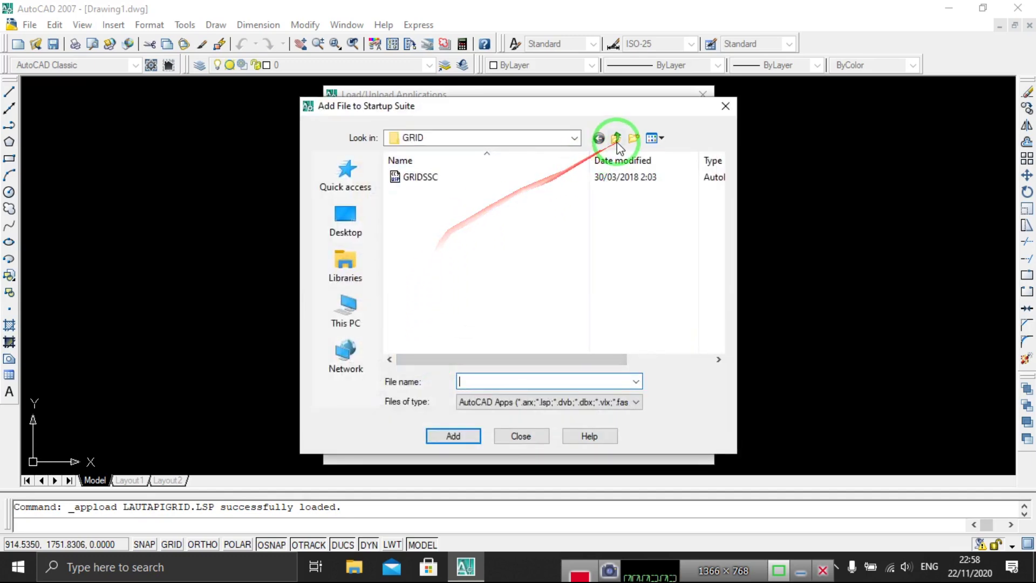
pyautogui.click(617, 141)
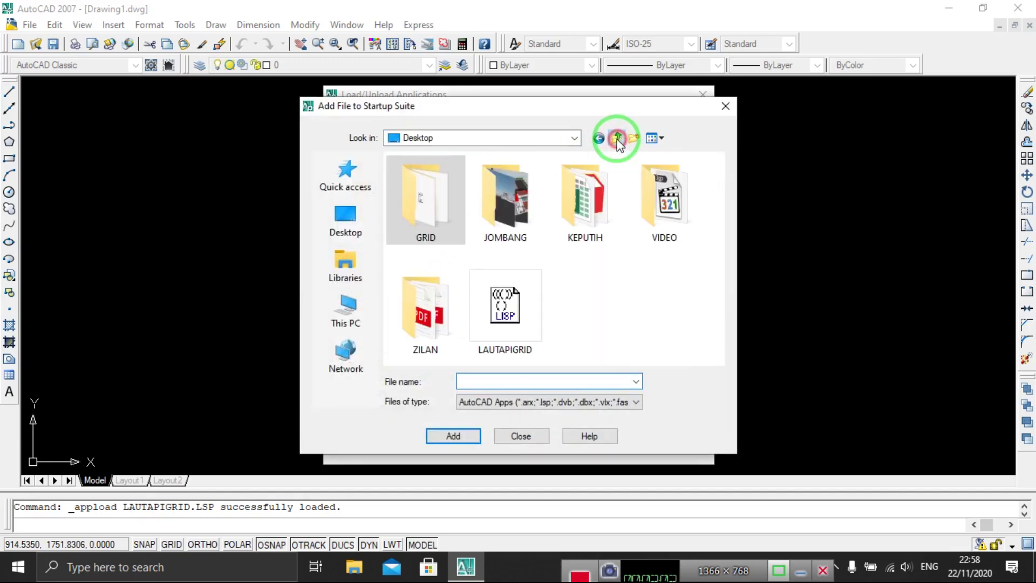
pyautogui.click(516, 322)
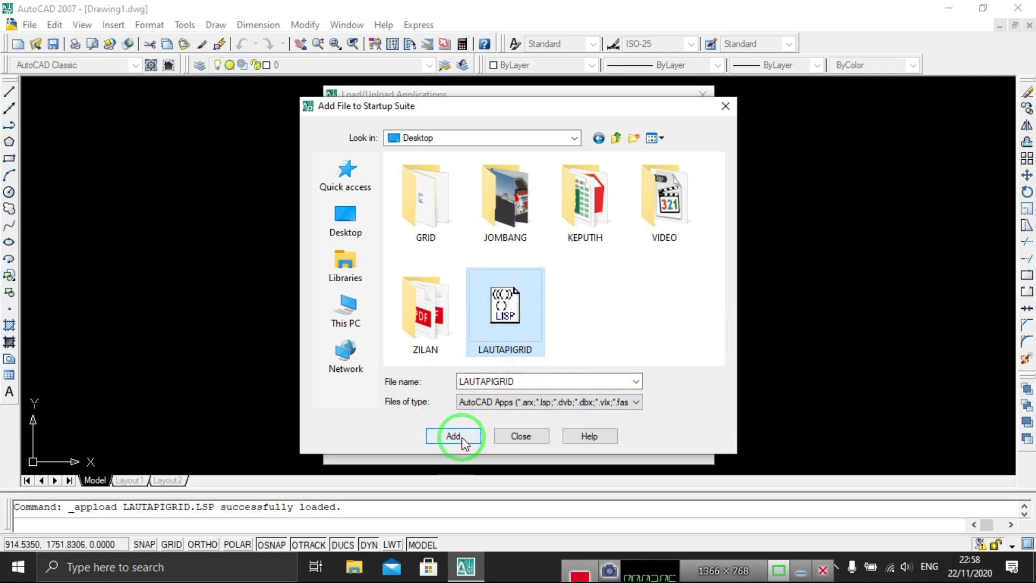
pyautogui.click(463, 440)
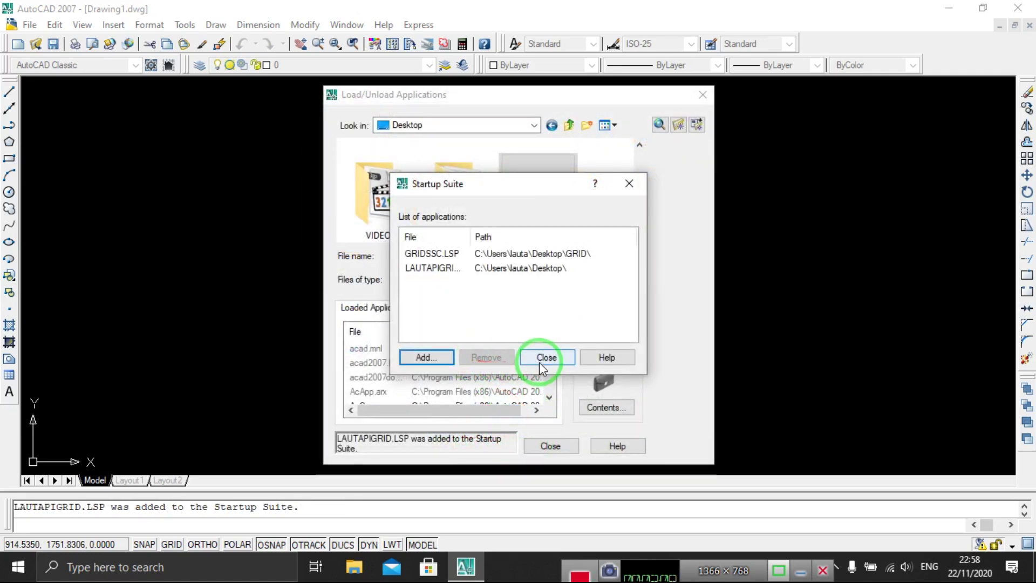
pyautogui.click(541, 364)
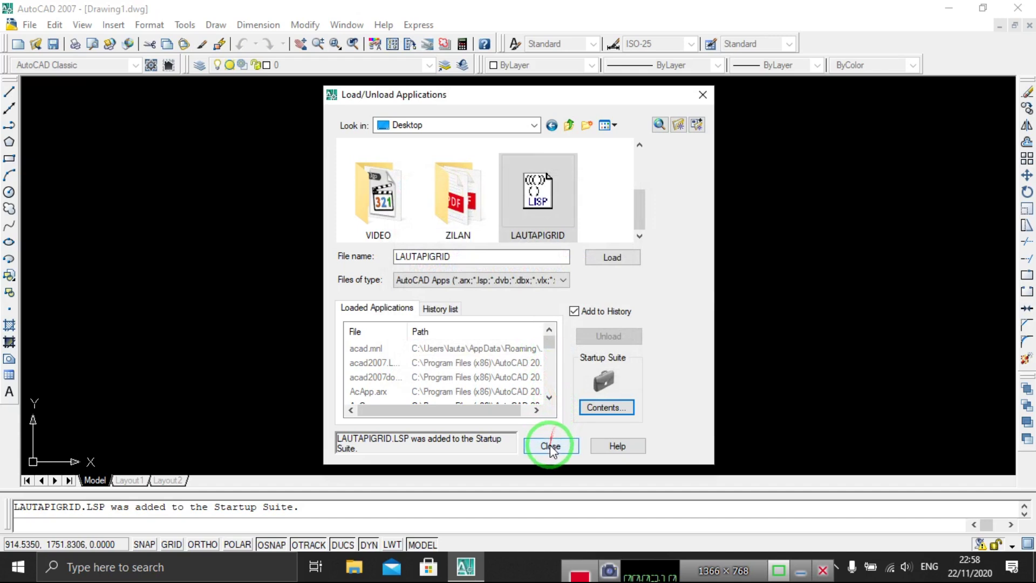
pyautogui.click(604, 407)
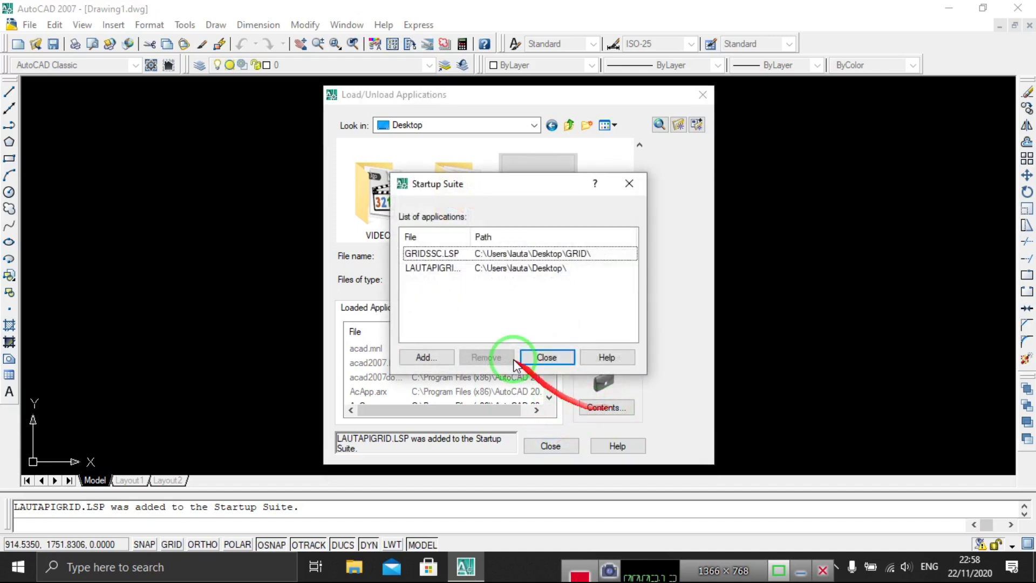
pyautogui.click(456, 268)
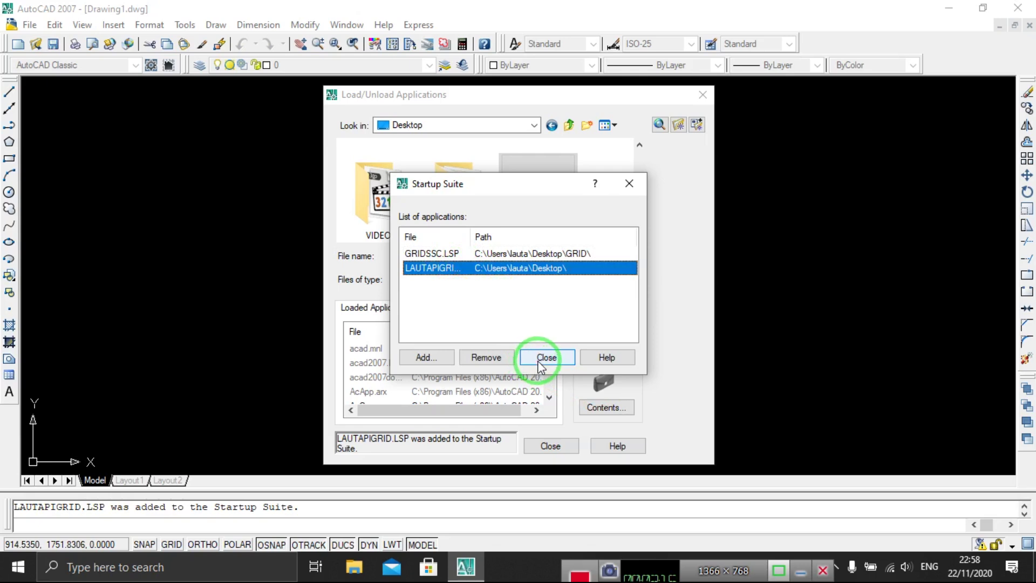
pyautogui.click(542, 359)
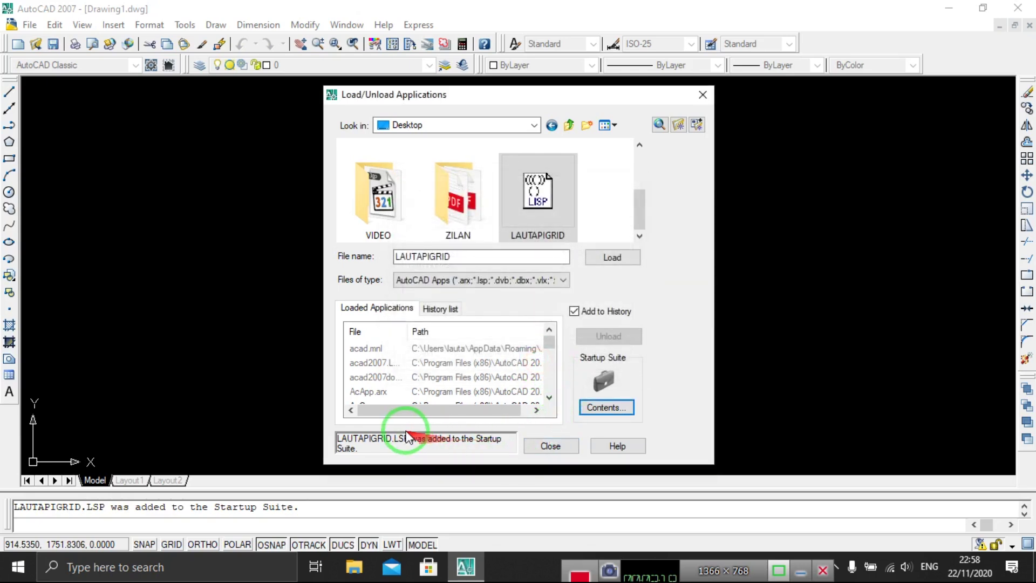
pyautogui.click(542, 444)
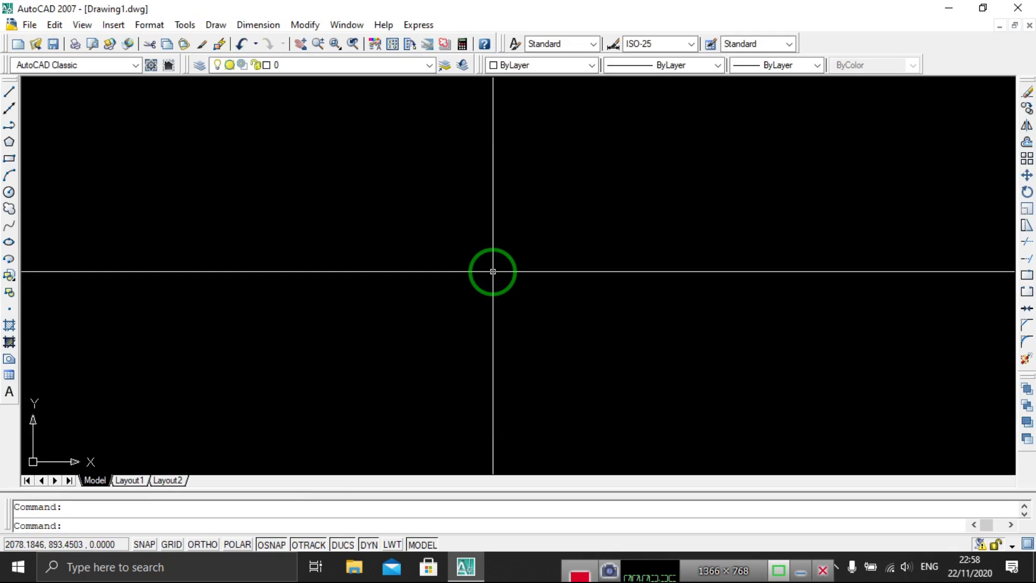
# Run lautapigrid with map scale 1000, start point X 1000, Y 1000, and 10 columns.
pyautogui.write('lau')
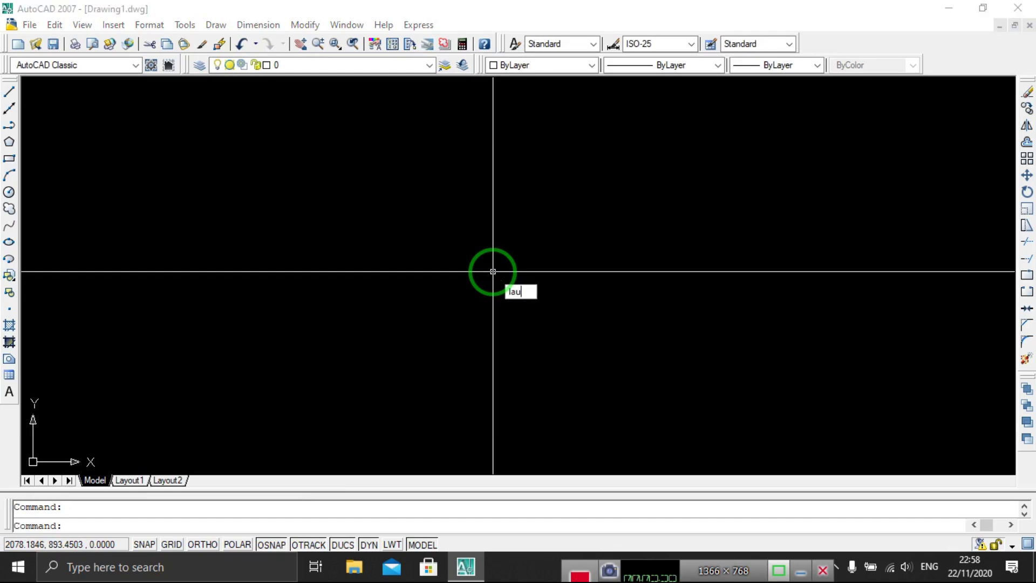
pyautogui.write('tapigrid')
pyautogui.press('Return')
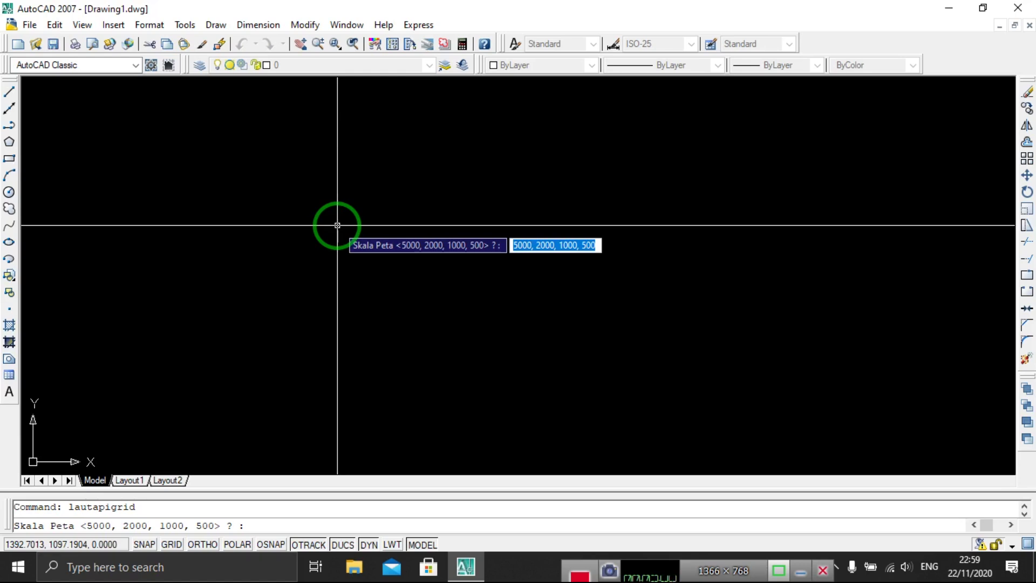
pyautogui.write('1000')
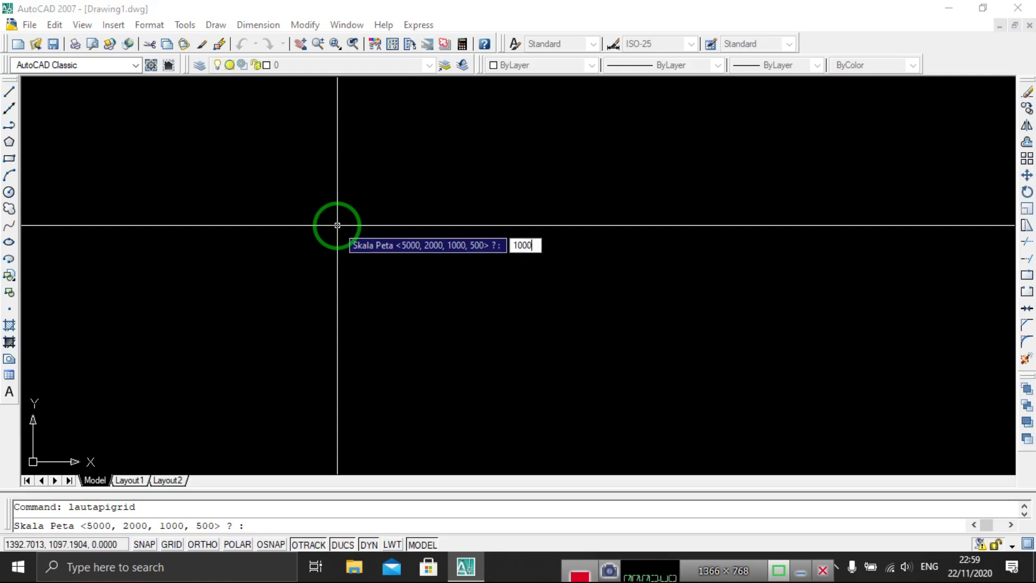
pyautogui.press('Return')
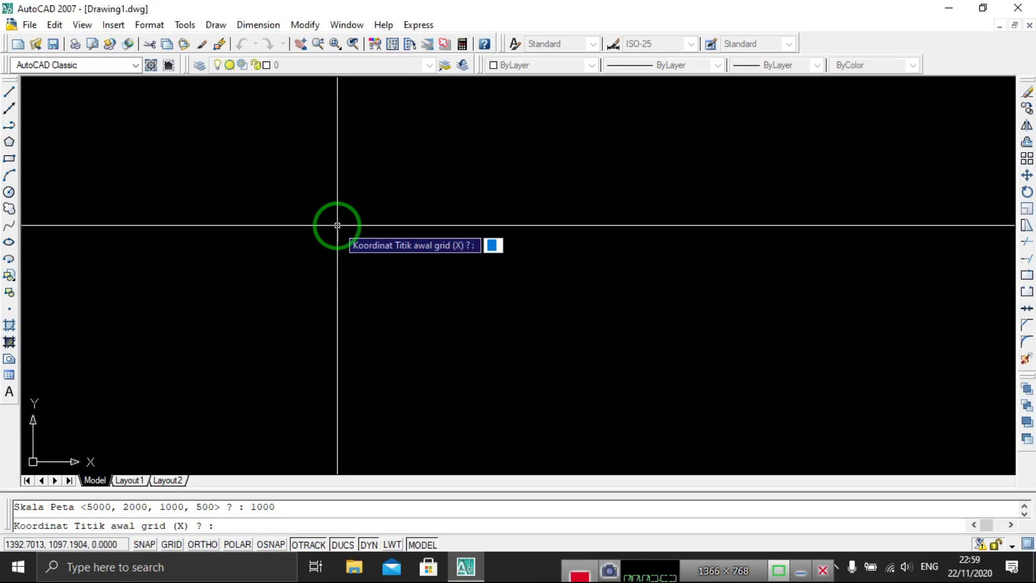
pyautogui.write('1000')
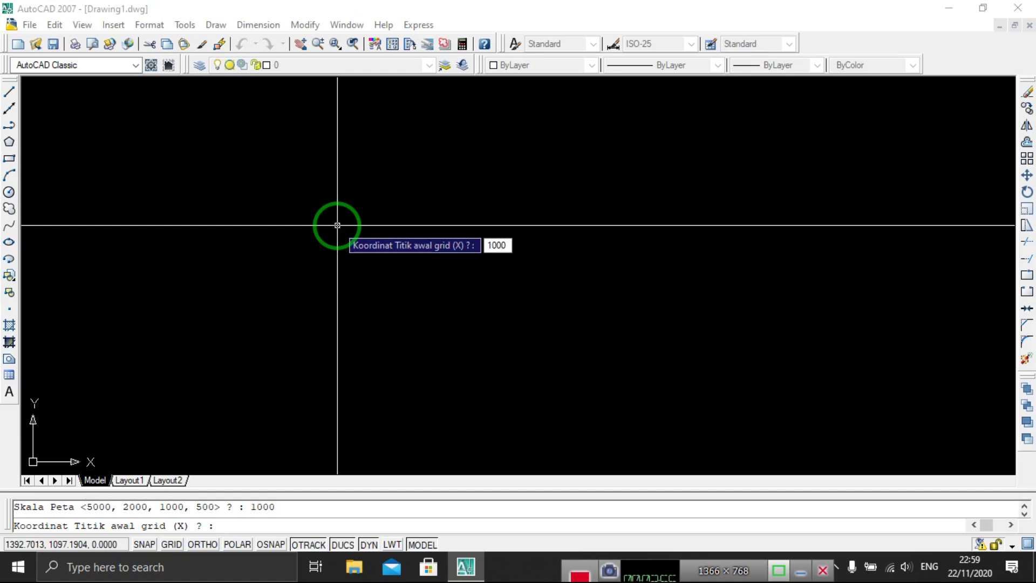
pyautogui.press('Return')
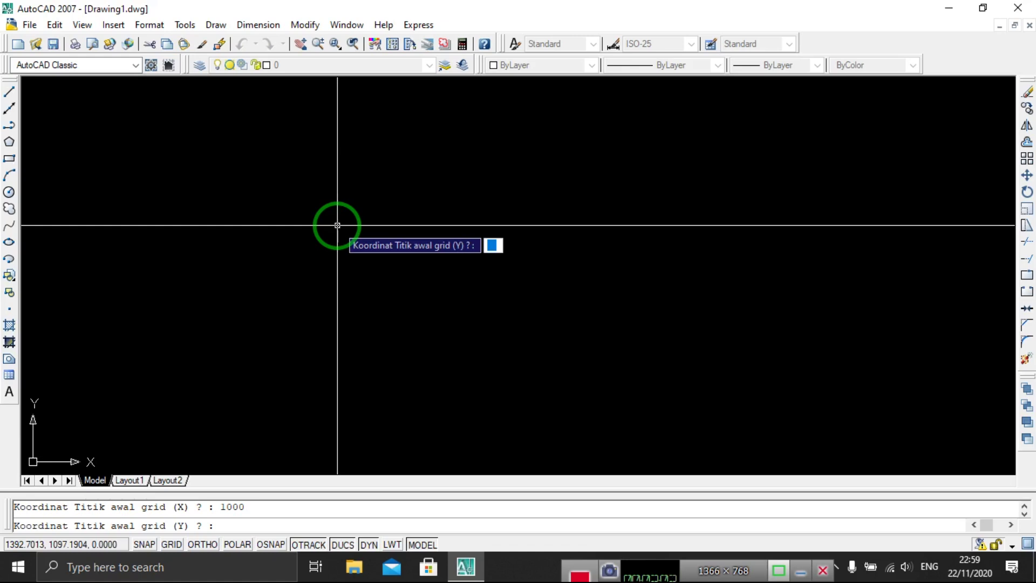
pyautogui.write('1000')
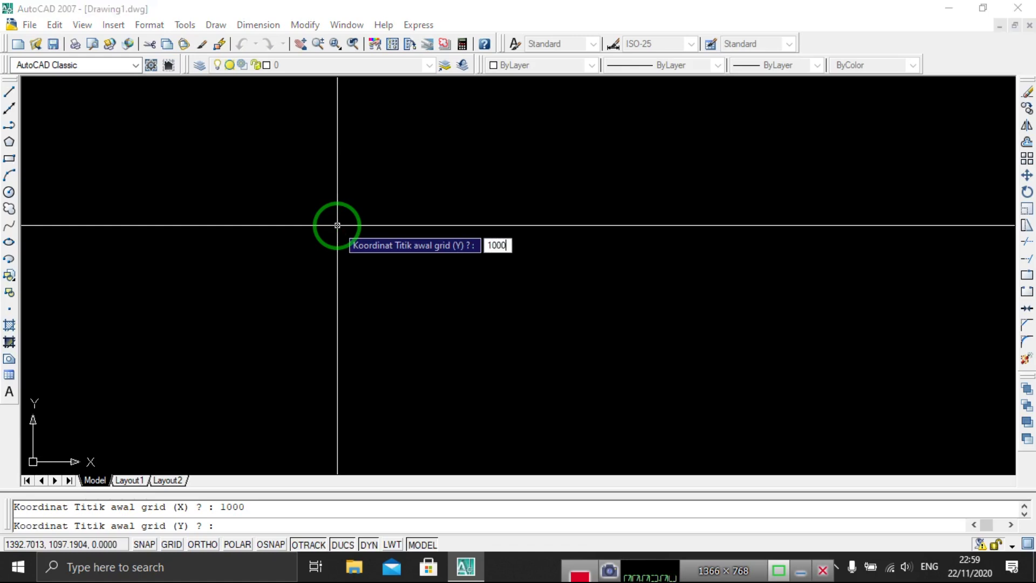
pyautogui.press('Return')
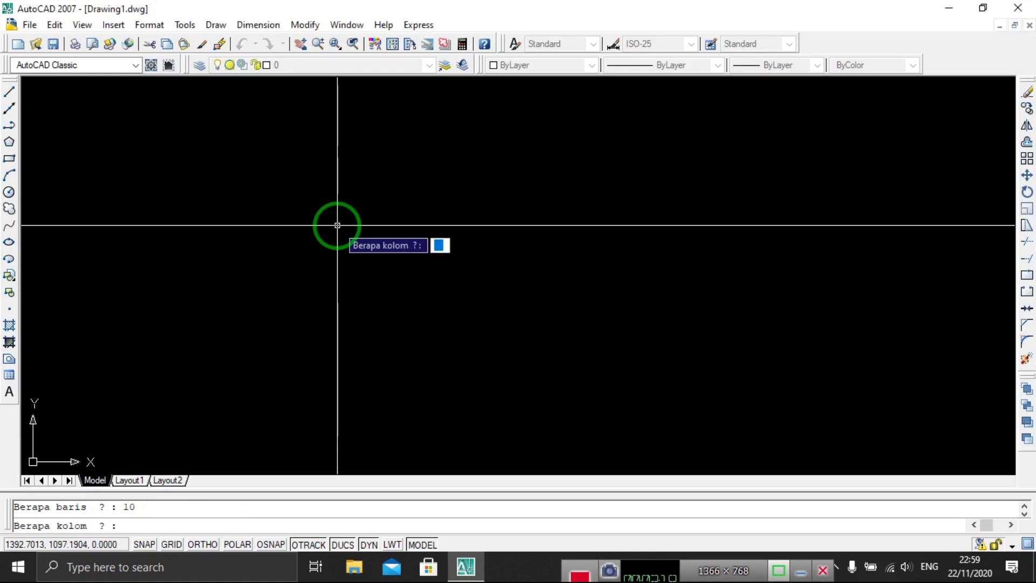
pyautogui.write('10')
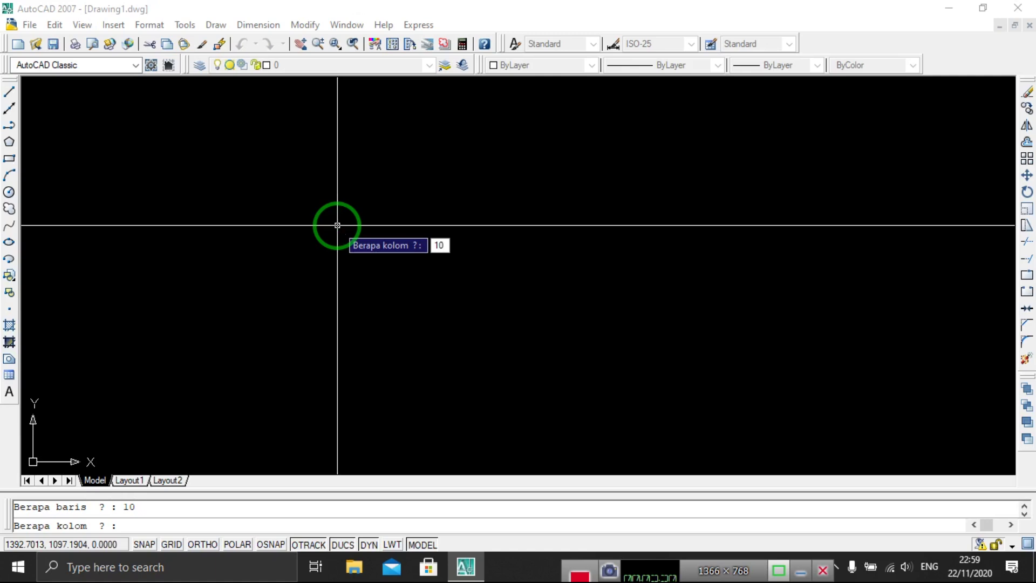
pyautogui.press('Return')
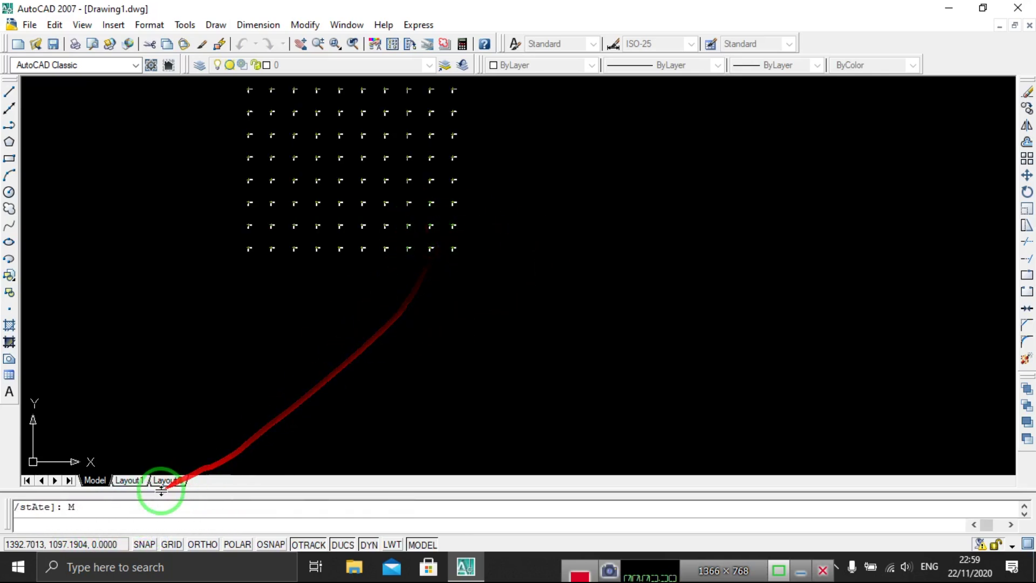
pyautogui.scroll(-2, 336, 340)
pyautogui.scroll(2, 319, 327)
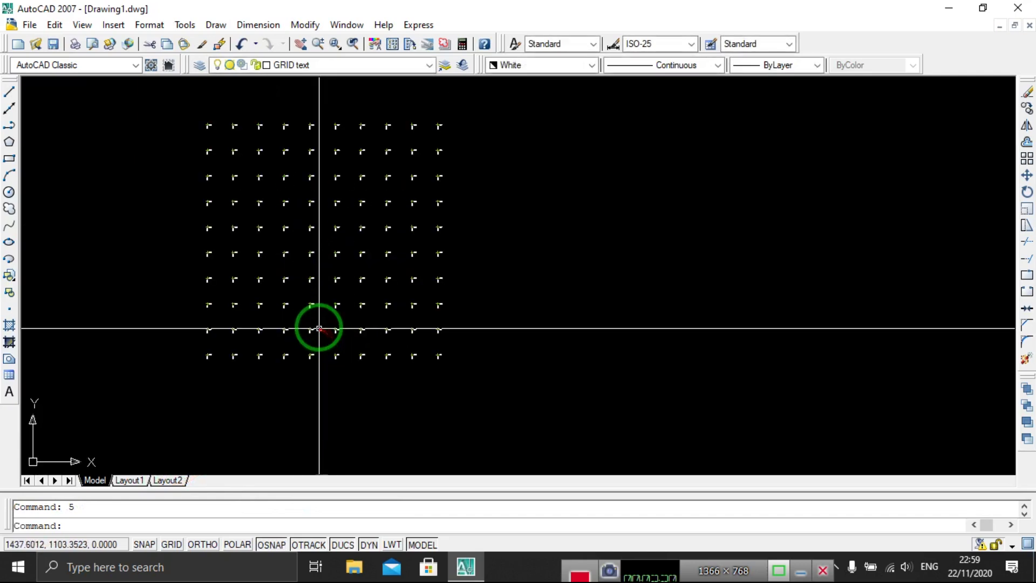
pyautogui.scroll(2, 298, 250)
pyautogui.scroll(3, 462, 331)
pyautogui.scroll(-5, 439, 231)
pyautogui.scroll(6, 398, 224)
pyautogui.scroll(3, 377, 224)
pyautogui.scroll(5, 376, 225)
pyautogui.scroll(-4, 376, 223)
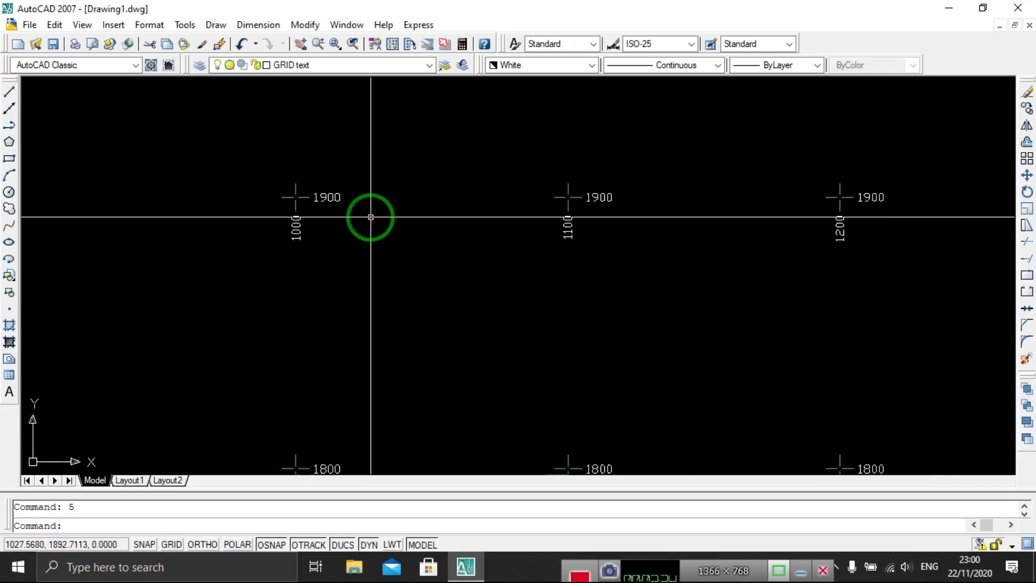
pyautogui.scroll(-2, 371, 219)
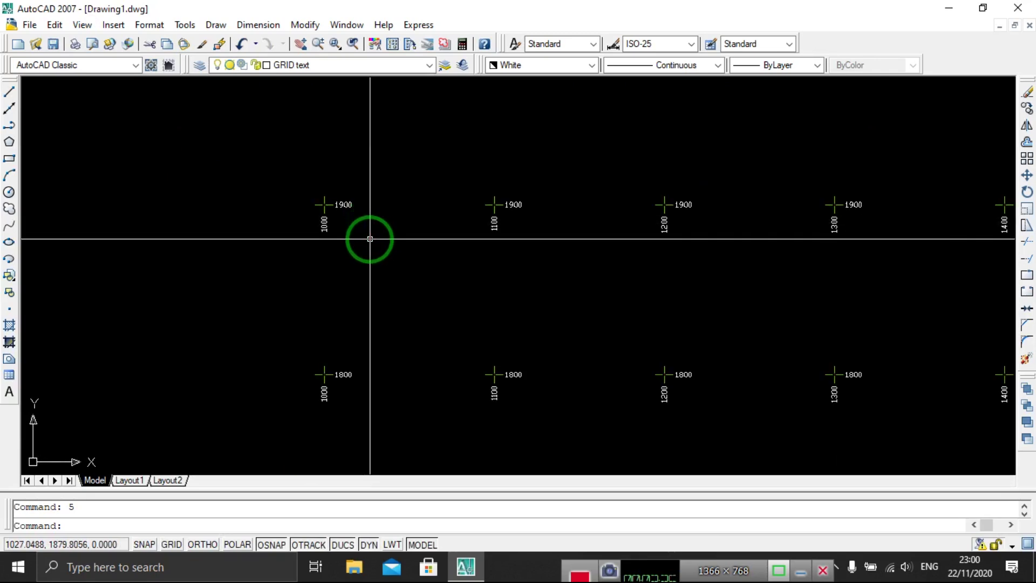
pyautogui.scroll(-4, 370, 240)
pyautogui.moveTo(407, 279); pyautogui.dragTo(347, 224, button='middle')
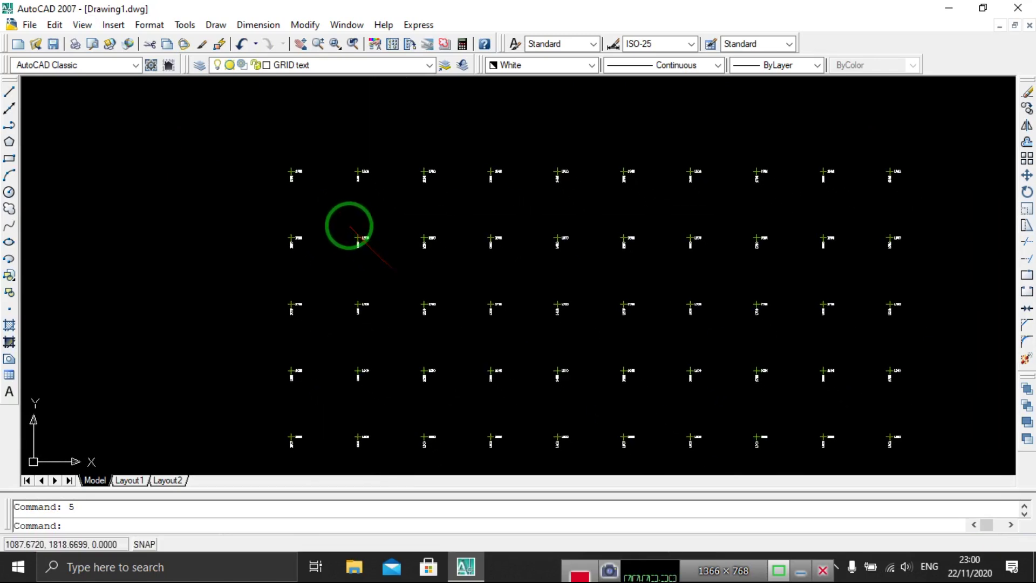
pyautogui.scroll(-2, 350, 225)
pyautogui.moveTo(408, 285); pyautogui.dragTo(409, 274, button='middle')
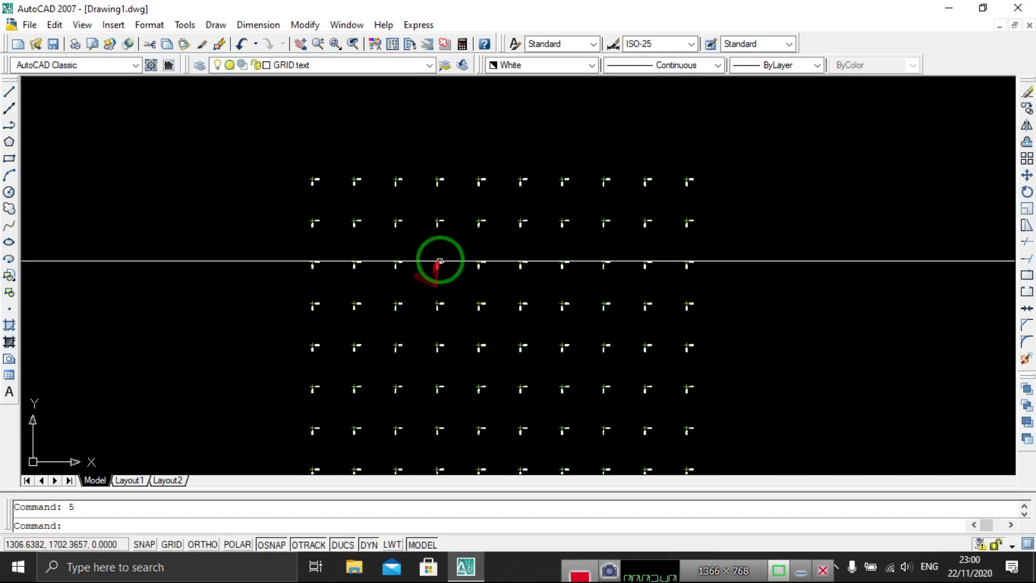
pyautogui.scroll(-2, 447, 312)
pyautogui.scroll(3, 364, 178)
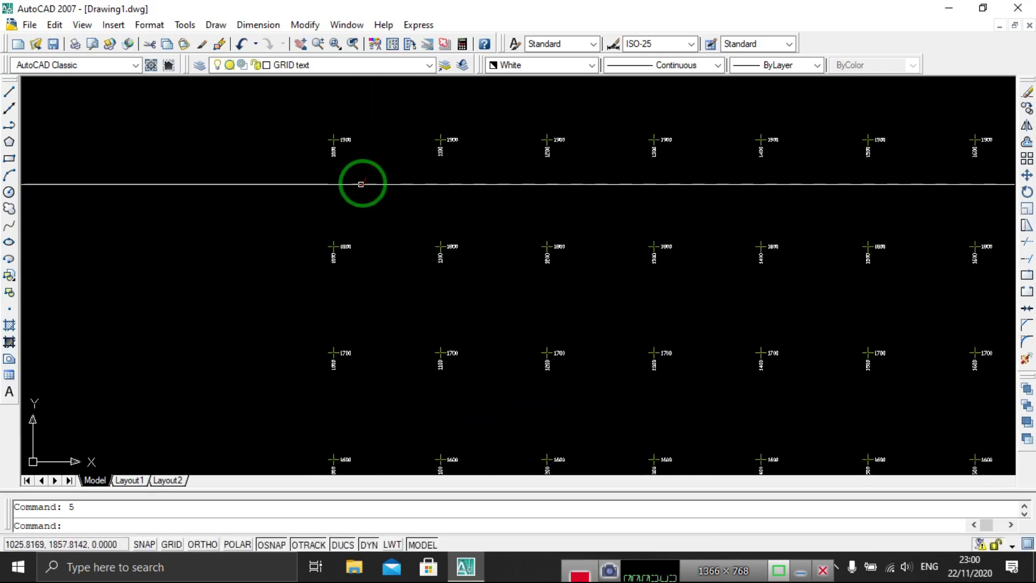
pyautogui.scroll(-1, 326, 160)
pyautogui.scroll(3, 326, 160)
pyautogui.scroll(3, 386, 154)
pyautogui.scroll(1, 324, 153)
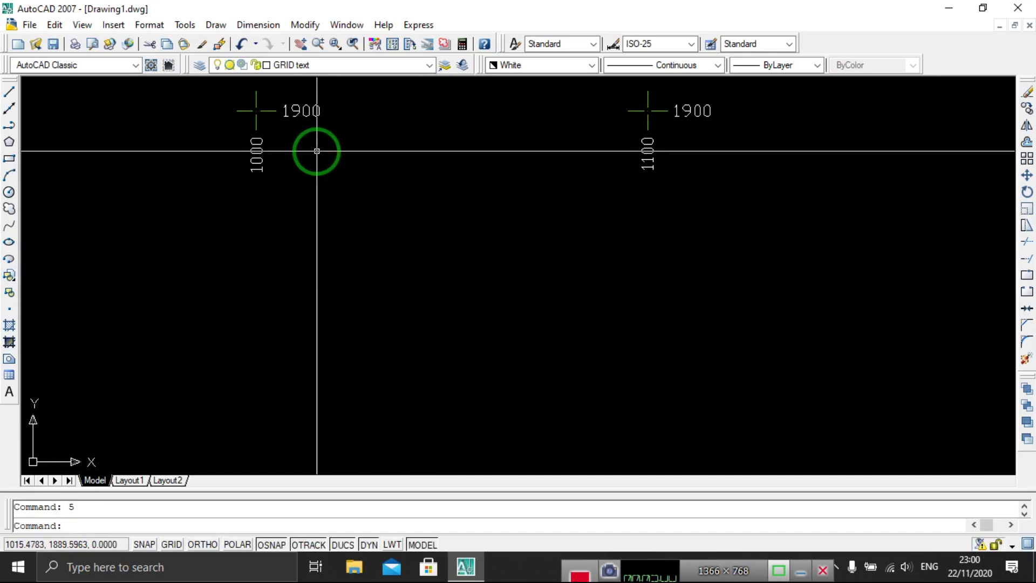
pyautogui.moveTo(317, 153); pyautogui.dragTo(309, 221, button='middle')
pyautogui.scroll(-1, 273, 225)
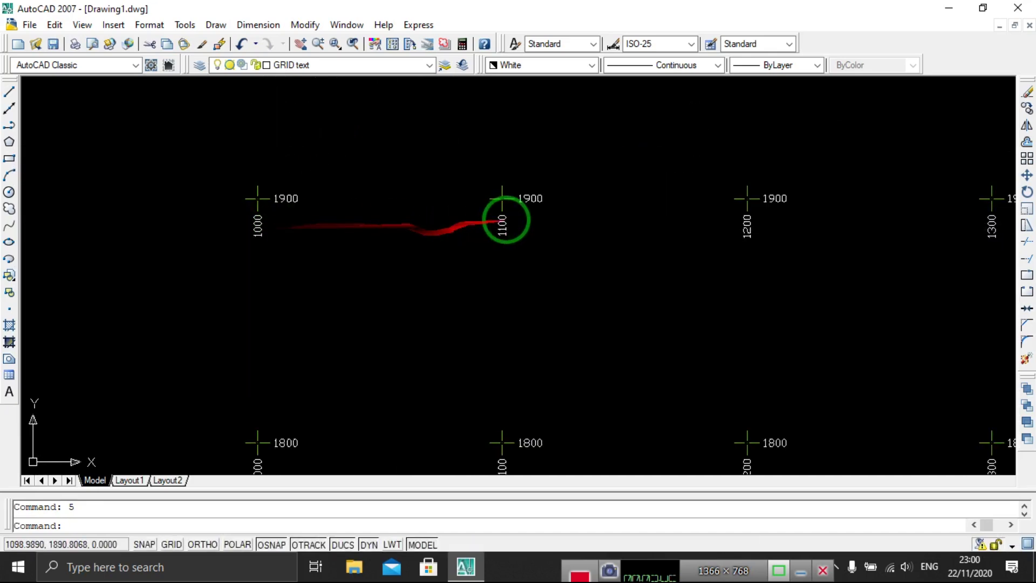
pyautogui.moveTo(516, 220); pyautogui.dragTo(371, 200, button='middle')
pyautogui.moveTo(620, 215)
pyautogui.mouseDown(button='middle')
pyautogui.moveTo(488, 218)
pyautogui.moveTo(717, 212)
pyautogui.mouseUp(button='middle')
pyautogui.scroll(-5, 566, 187)
pyautogui.scroll(-3, 566, 187)
pyautogui.moveTo(579, 233); pyautogui.dragTo(597, 204, button='middle')
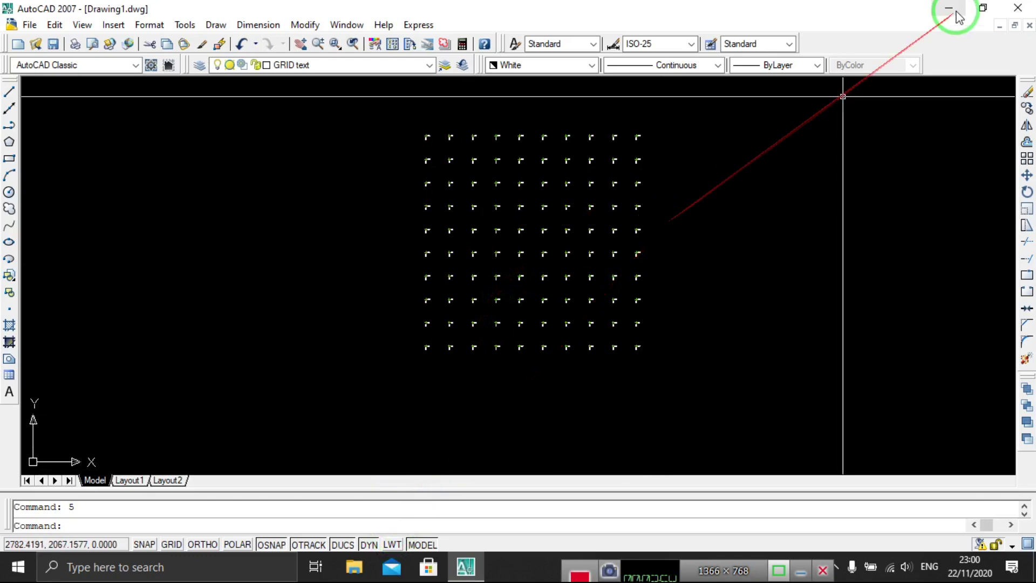
# Close the test drawing without saving and show the DATA (E:) drive in File Explorer.
pyautogui.click(1031, 7)
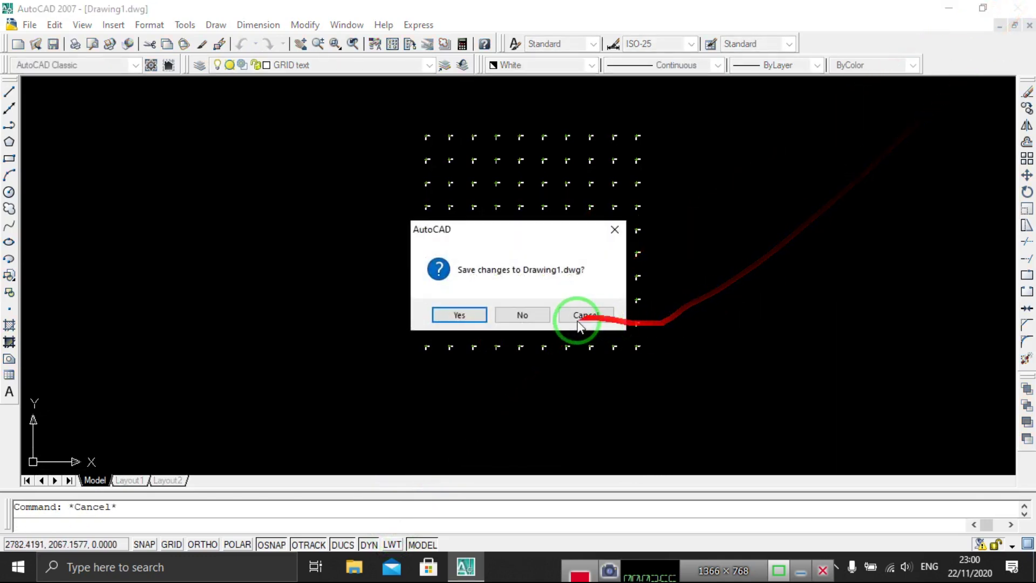
pyautogui.click(540, 313)
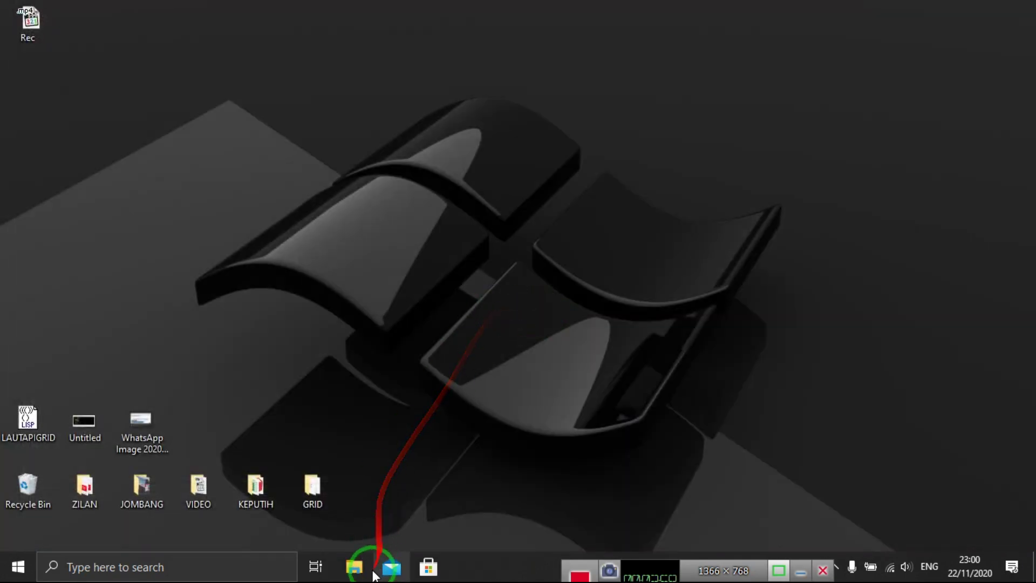
pyautogui.click(367, 570)
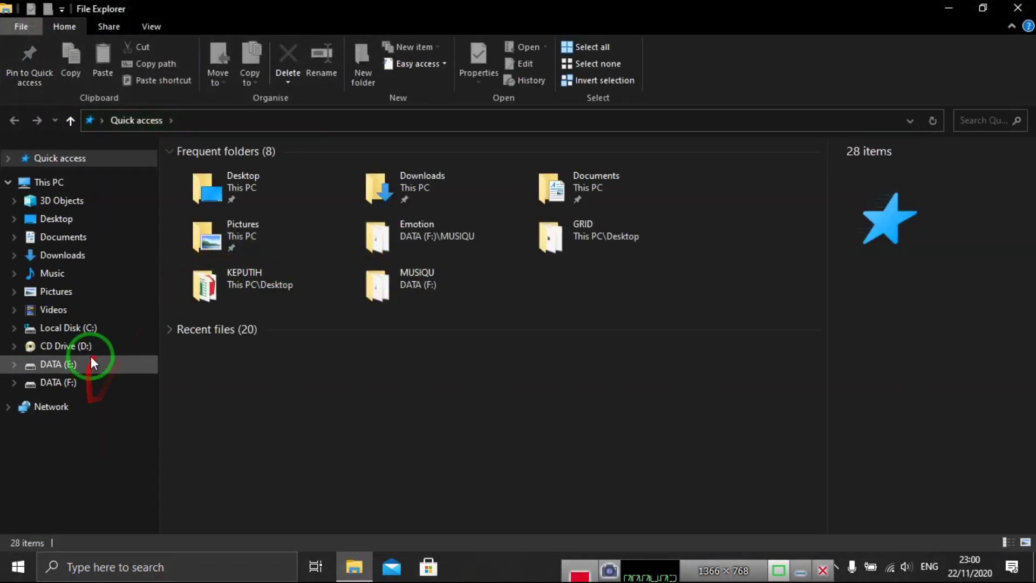
pyautogui.click(91, 364)
# Browse to 12. DESIGN dan RAB LEPAR and open LAYOUT OPSI 3.dwg.
pyautogui.doubleClick(233, 172)
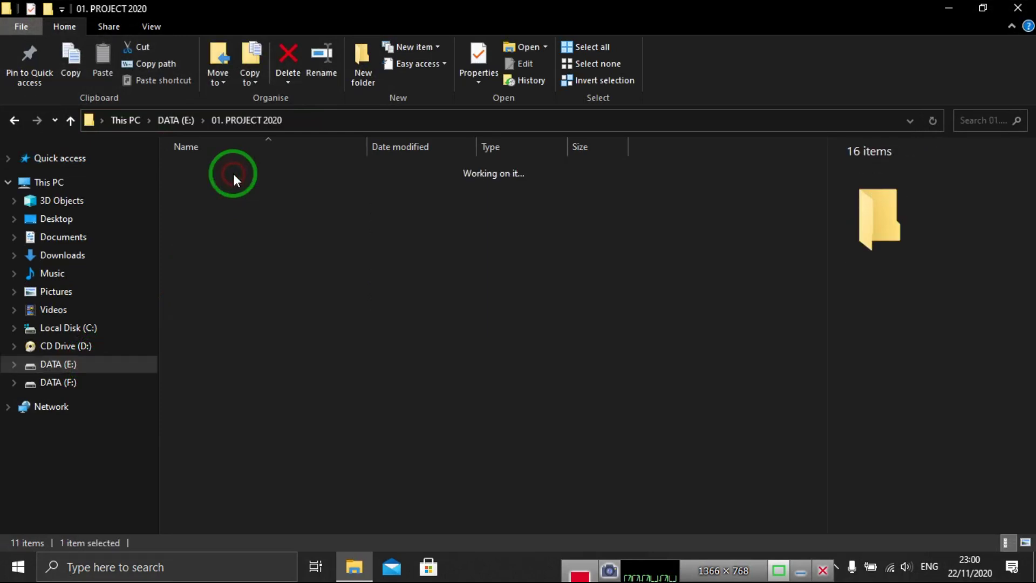
pyautogui.doubleClick(233, 172)
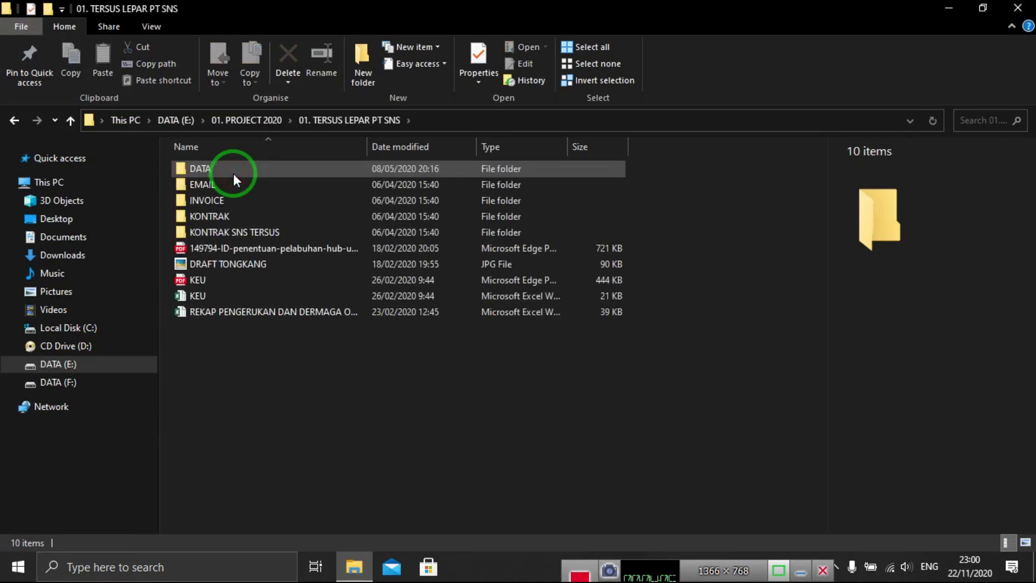
pyautogui.doubleClick(233, 172)
pyautogui.doubleClick(218, 361)
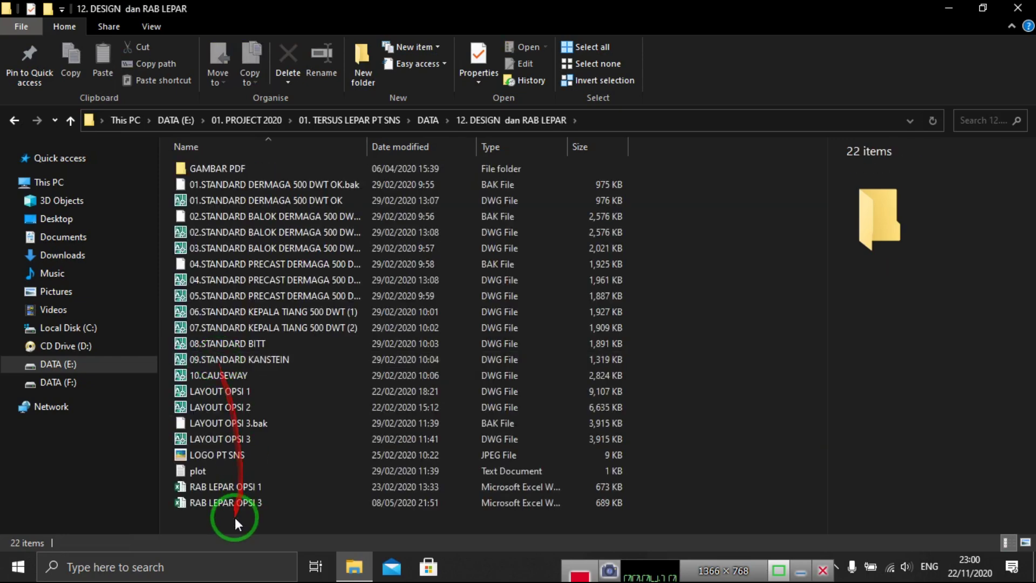
pyautogui.click(247, 440)
pyautogui.doubleClick(247, 440)
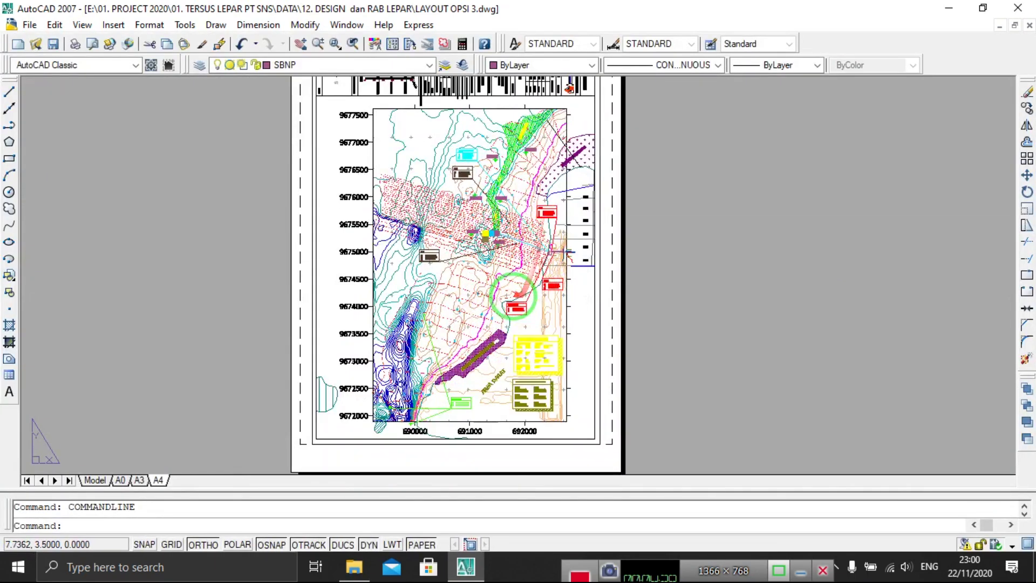
# Switch the A4 viewport between model and paper space, then turn SNAP on.
pyautogui.scroll(3, 546, 206)
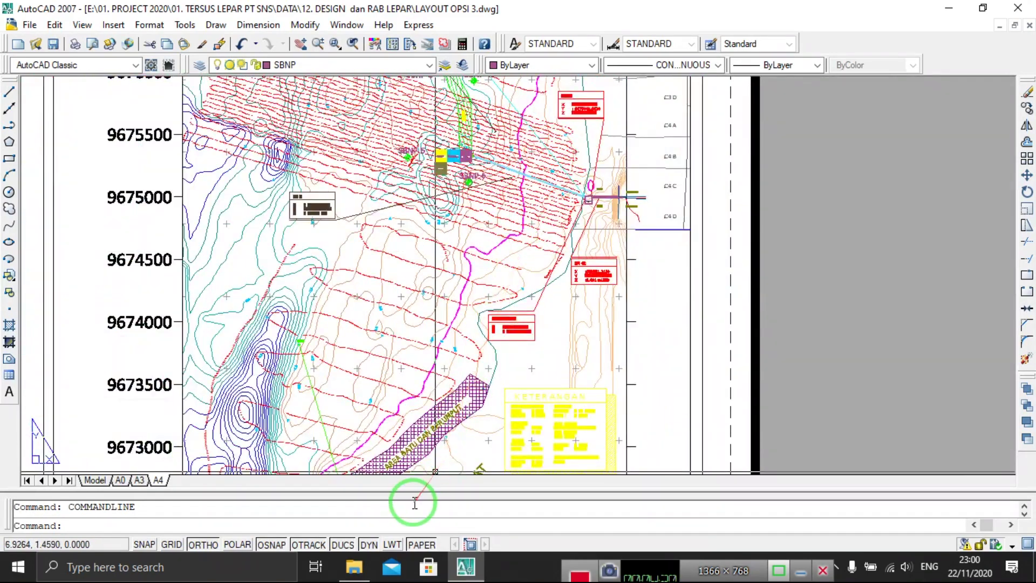
pyautogui.click(413, 547)
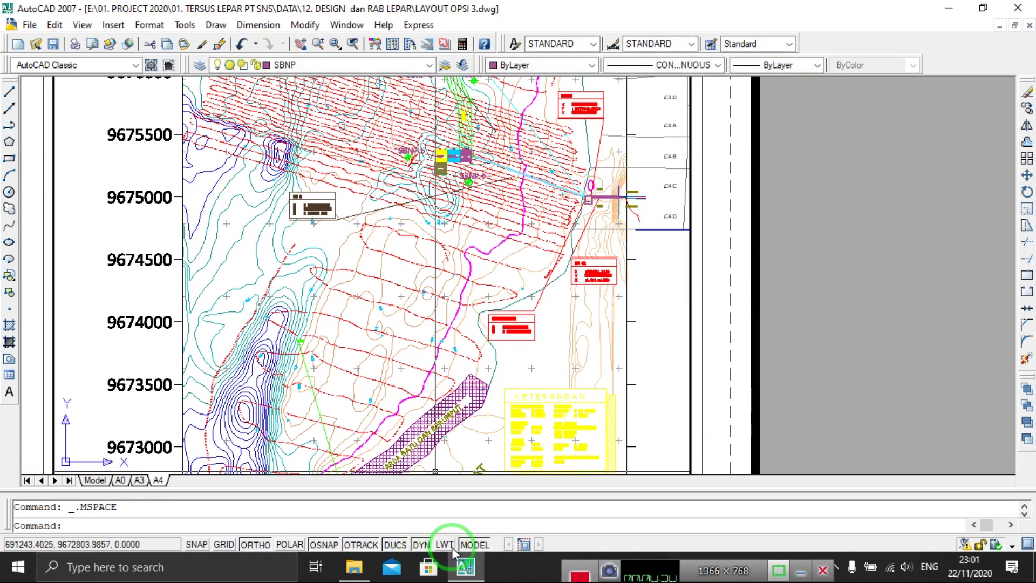
pyautogui.click(470, 545)
pyautogui.click(427, 546)
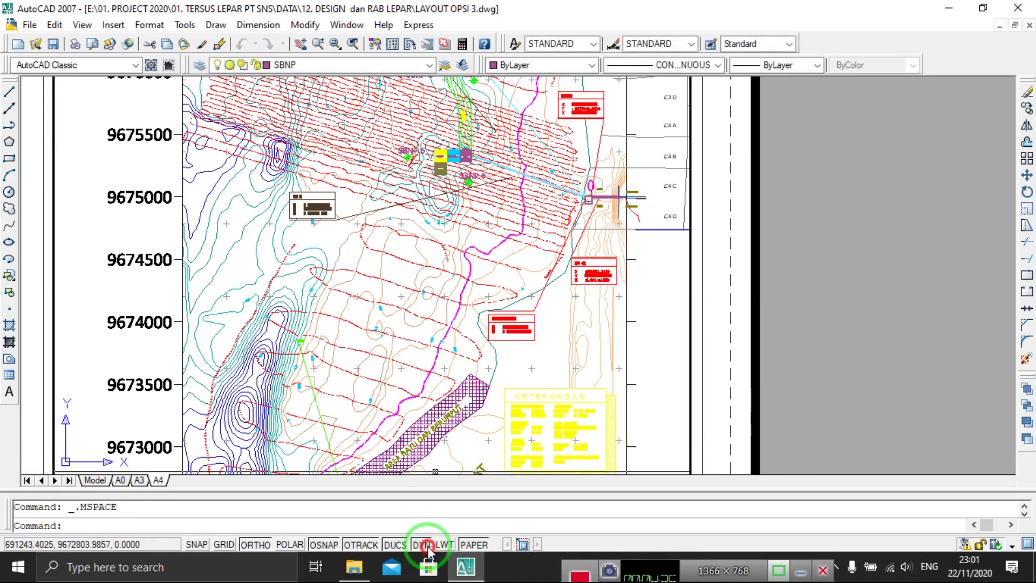
pyautogui.click(479, 546)
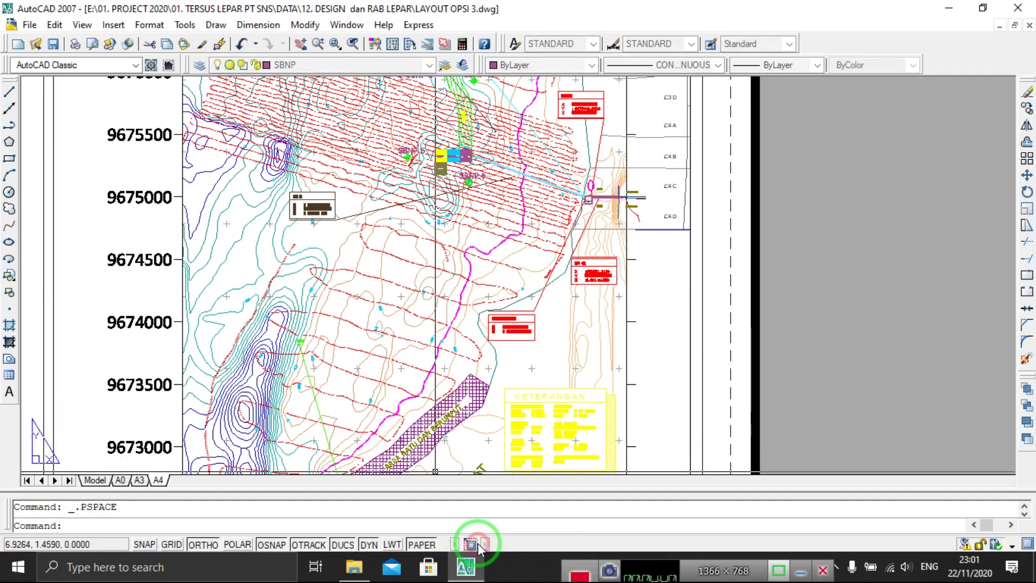
pyautogui.scroll(-5, 398, 380)
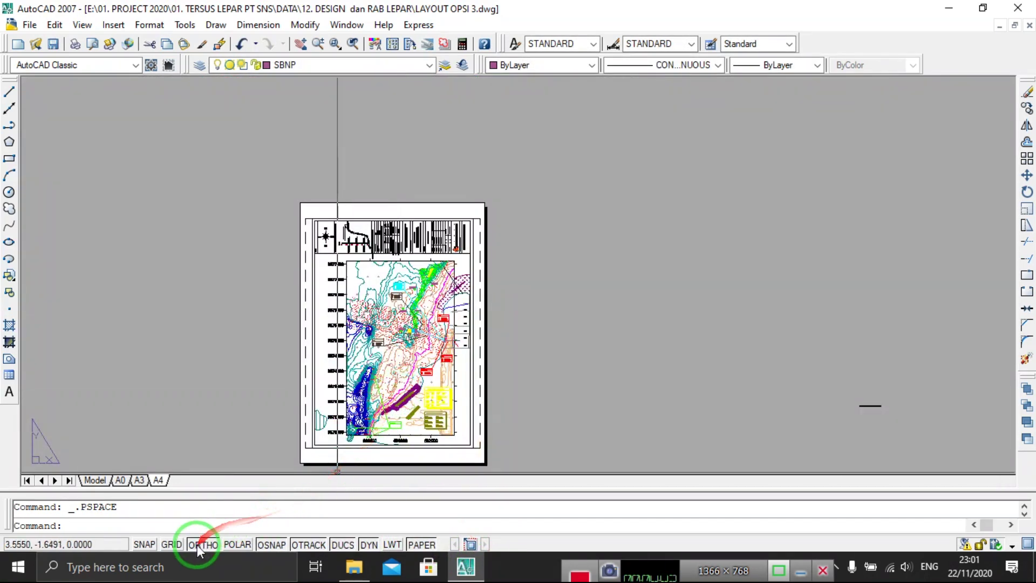
pyautogui.click(153, 547)
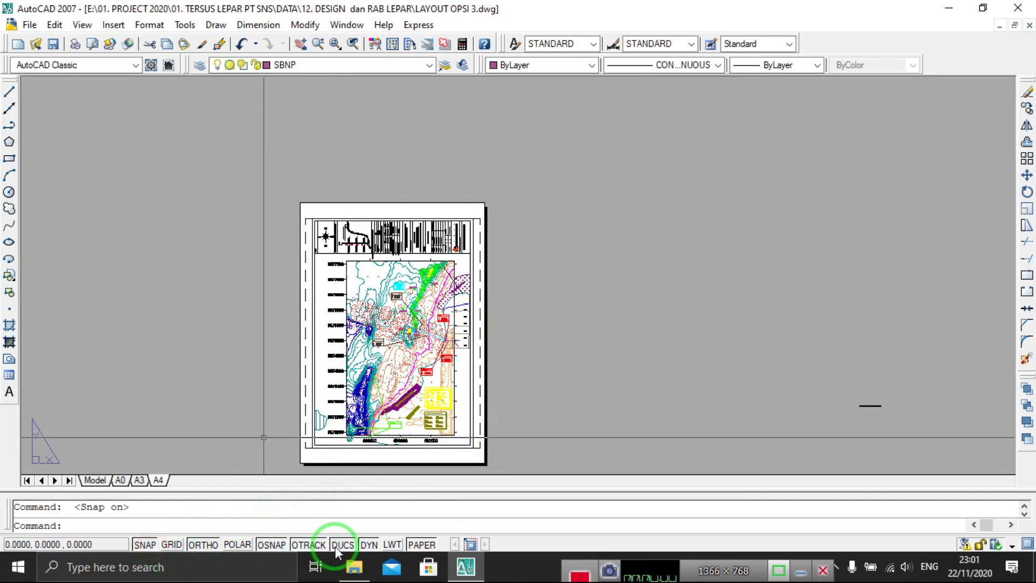
# Maximise the layout viewport and pan onto the OPSI 3 site plan.
pyautogui.click(464, 546)
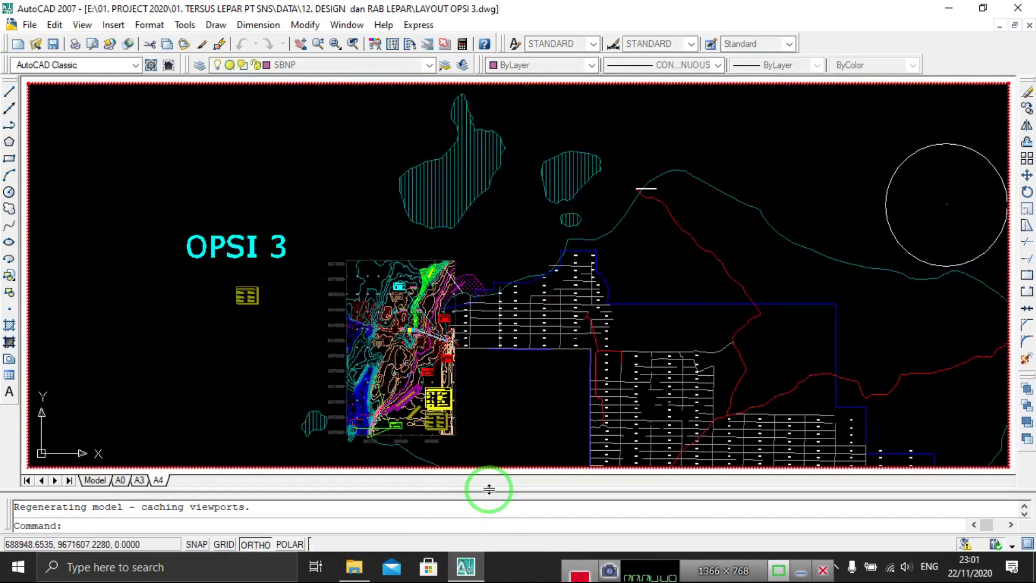
pyautogui.scroll(2, 464, 278)
pyautogui.scroll(-4, 463, 359)
pyautogui.scroll(5, 474, 243)
pyautogui.moveTo(475, 243)
pyautogui.mouseDown(button='middle')
pyautogui.moveTo(471, 363)
pyautogui.moveTo(459, 347)
pyautogui.mouseUp(button='middle')
pyautogui.scroll(2, 469, 275)
pyautogui.scroll(-4, 474, 294)
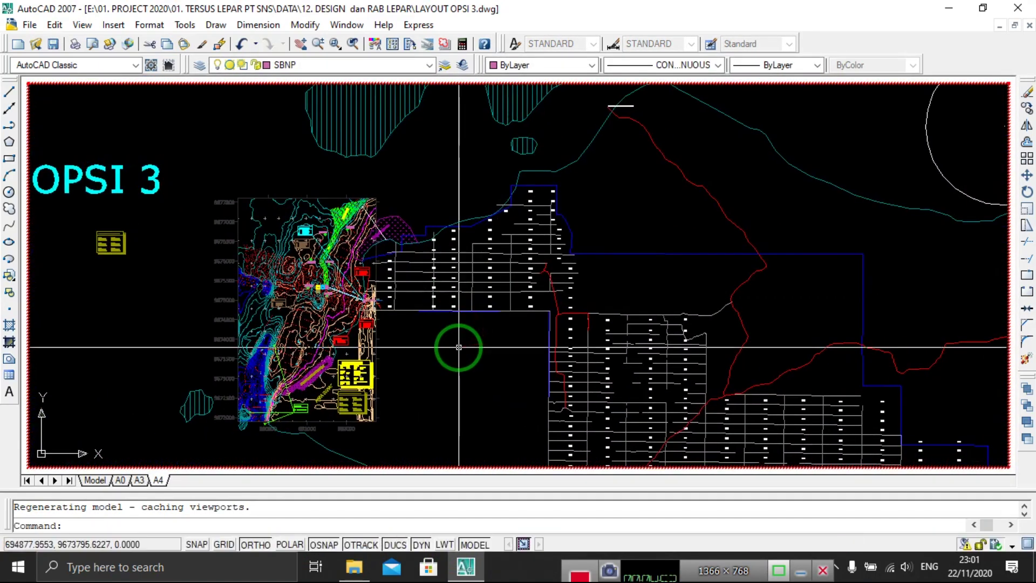
# With LAYOFF, hide the boundary, block grid, road and coastline layers.
pyautogui.write('la')
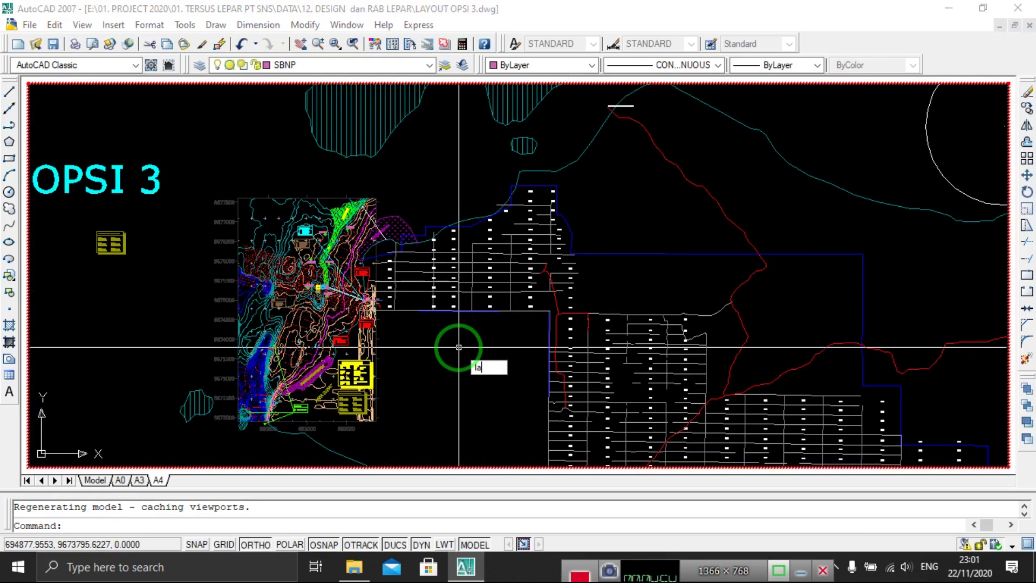
pyautogui.write('ff')
pyautogui.press('Return')
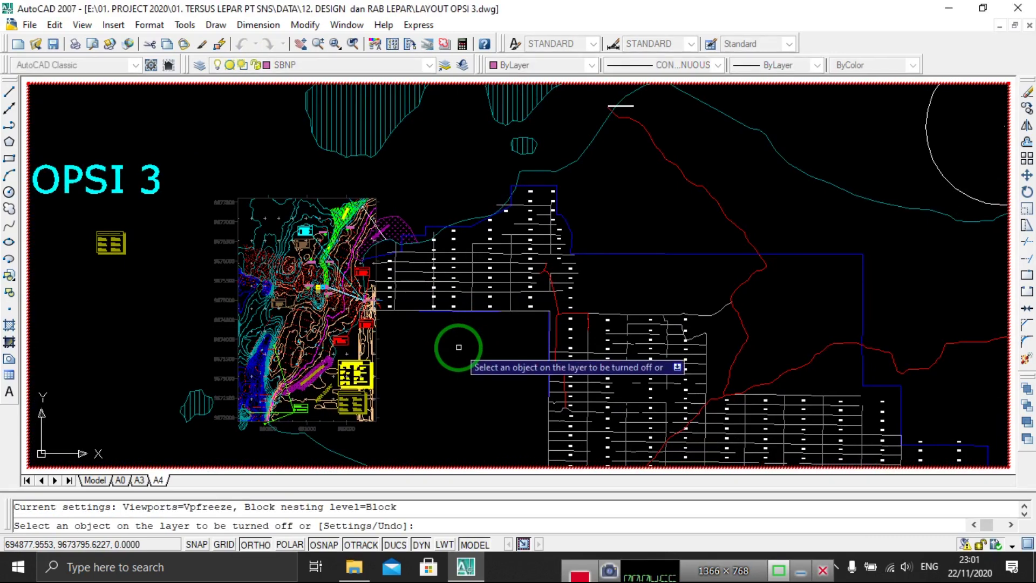
pyautogui.click(587, 254)
pyautogui.scroll(-2, 553, 273)
pyautogui.click(553, 273)
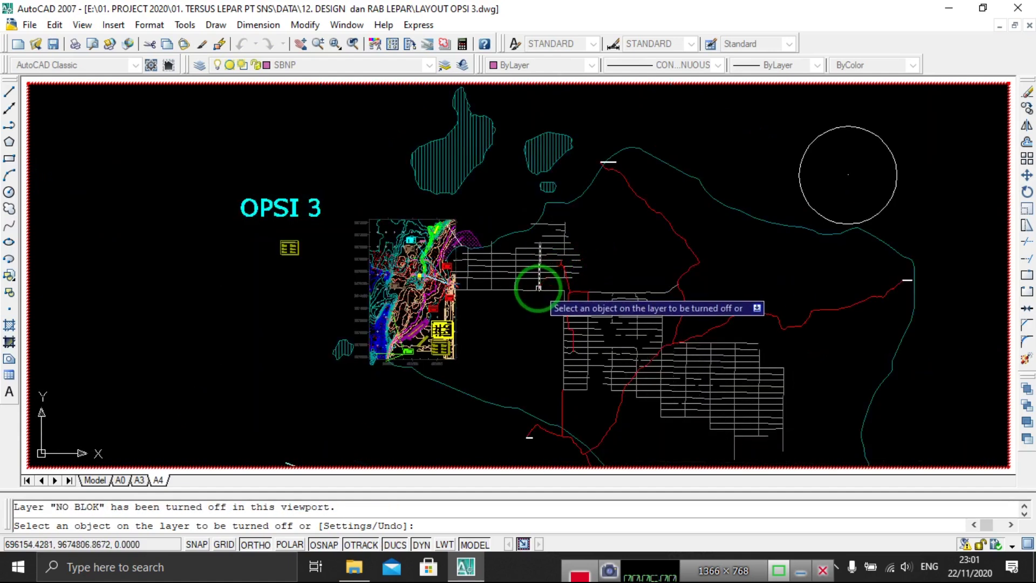
pyautogui.click(537, 285)
pyautogui.click(539, 290)
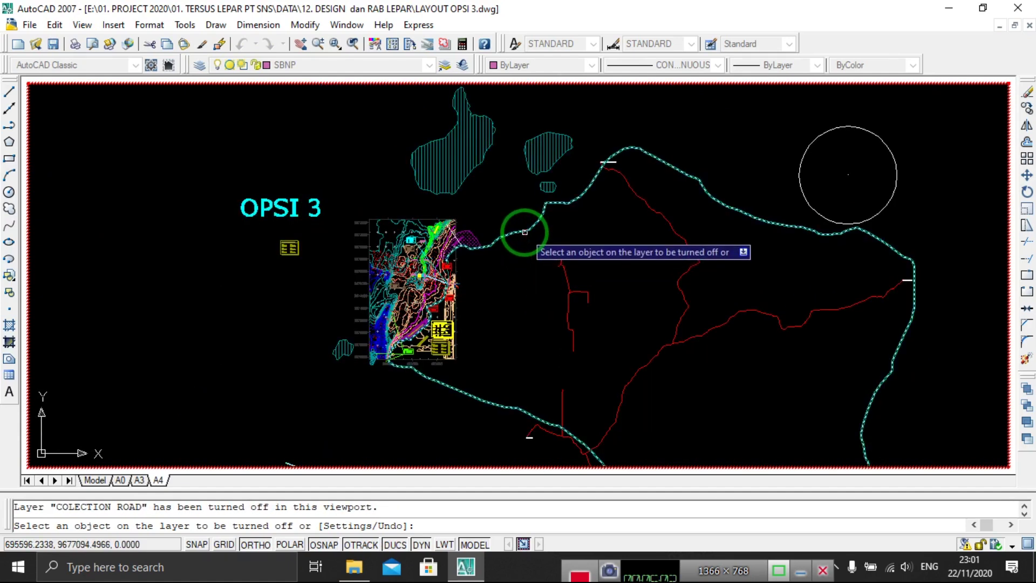
pyautogui.click(523, 231)
pyautogui.click(568, 300)
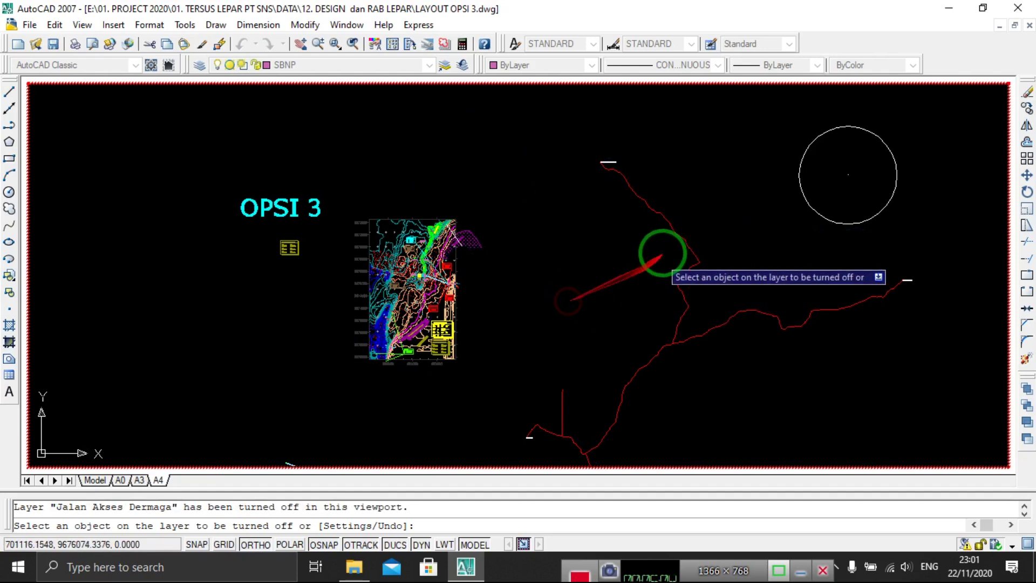
pyautogui.click(679, 237)
pyautogui.click(752, 291)
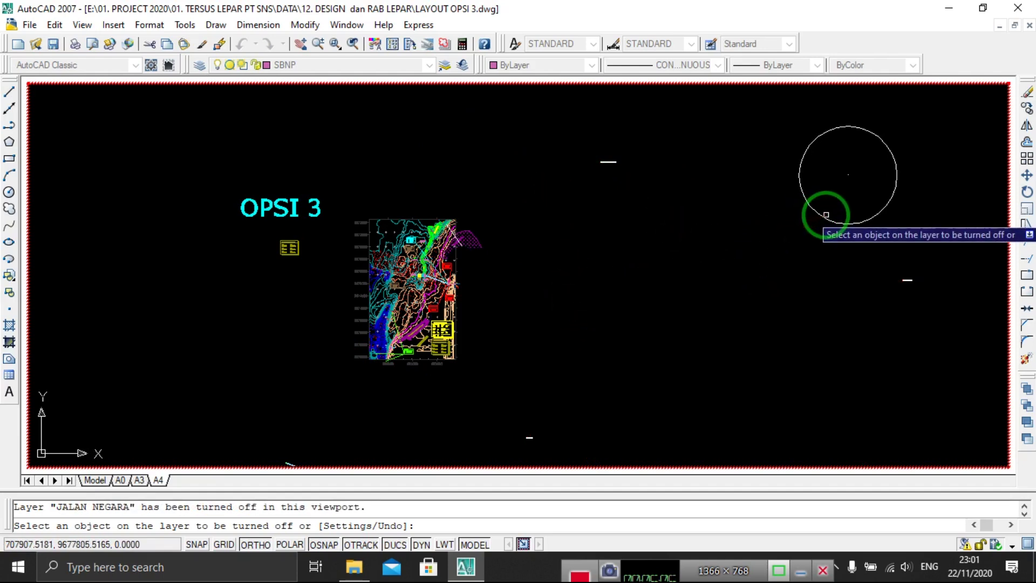
# Also hide the circle, purple hatch, KET legend, OPSI 3 text and grid-label layers.
pyautogui.click(821, 216)
pyautogui.click(468, 240)
pyautogui.click(289, 248)
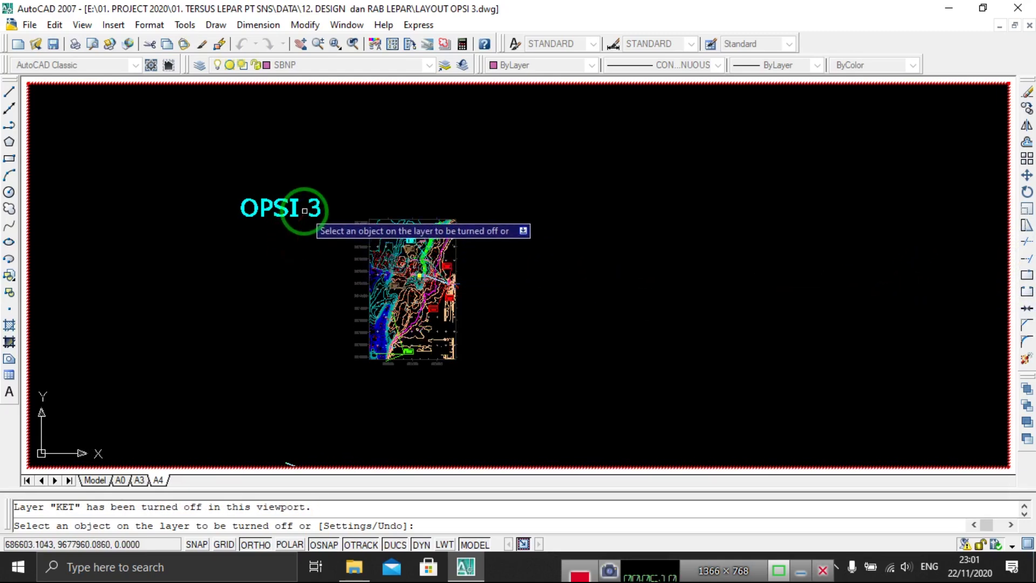
pyautogui.click(316, 210)
pyautogui.scroll(6, 361, 248)
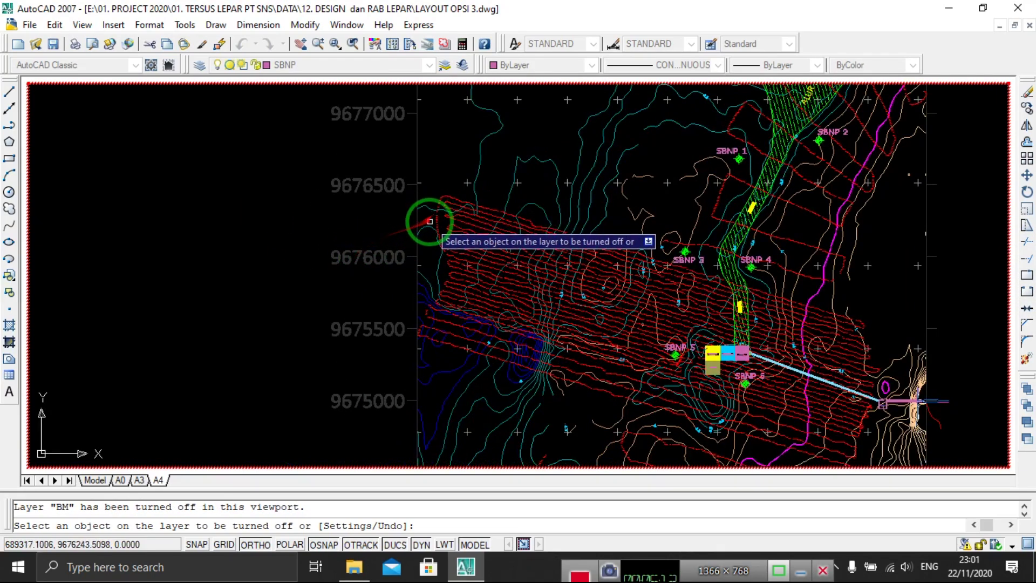
pyautogui.moveTo(440, 216); pyautogui.dragTo(372, 356, button='middle')
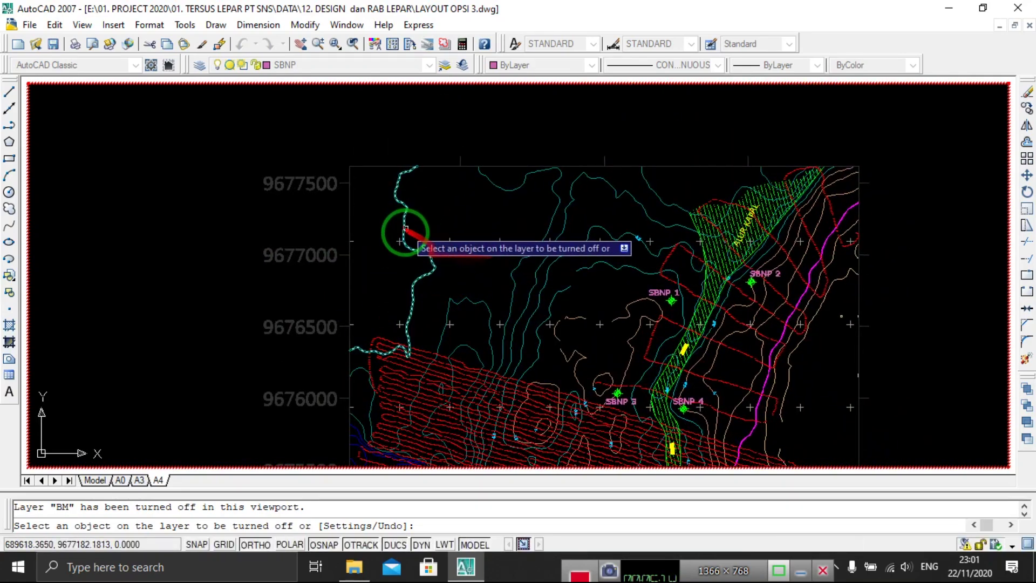
pyautogui.click(350, 239)
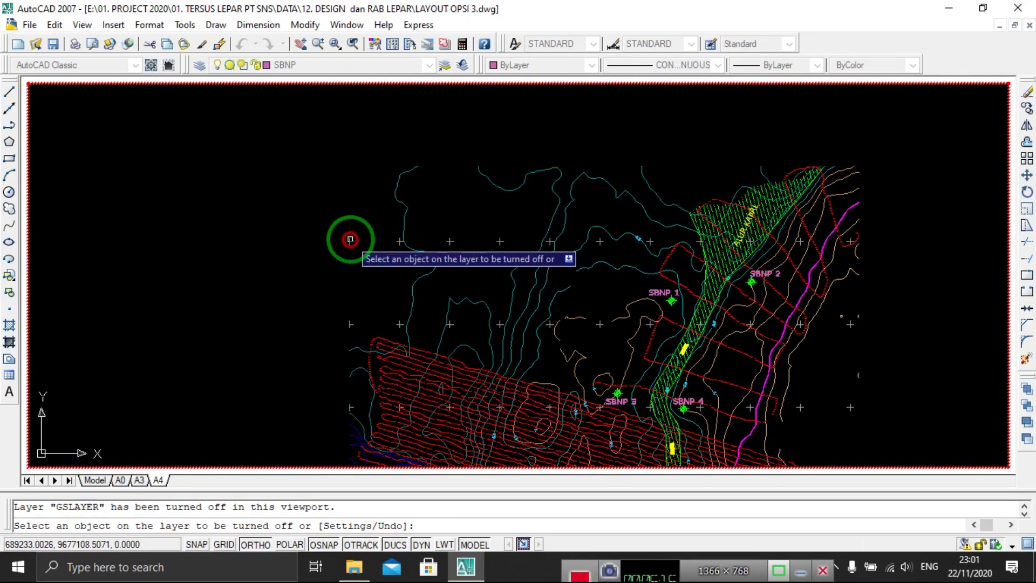
pyautogui.scroll(-5, 410, 232)
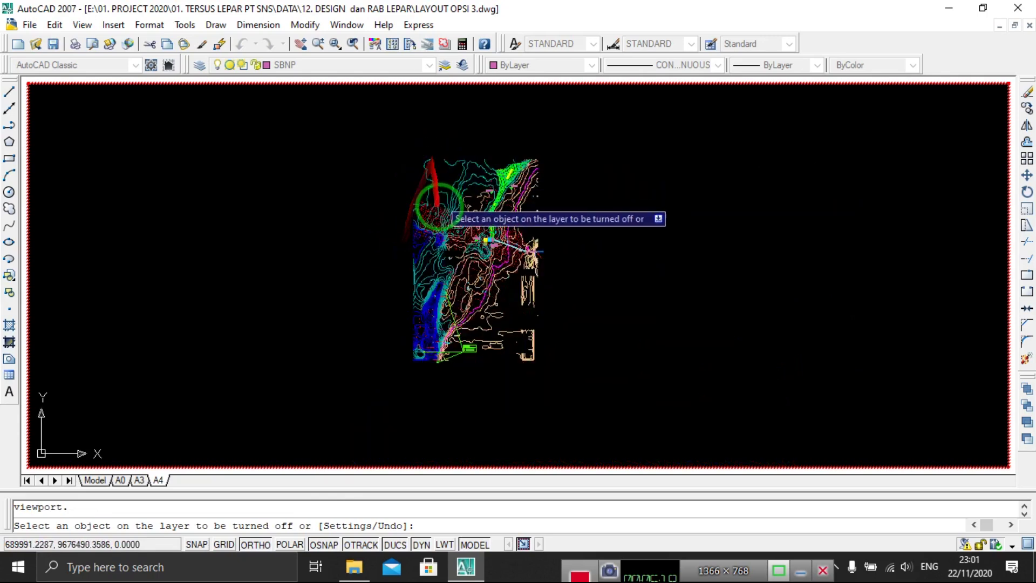
pyautogui.scroll(5, 480, 366)
pyautogui.scroll(3, 479, 366)
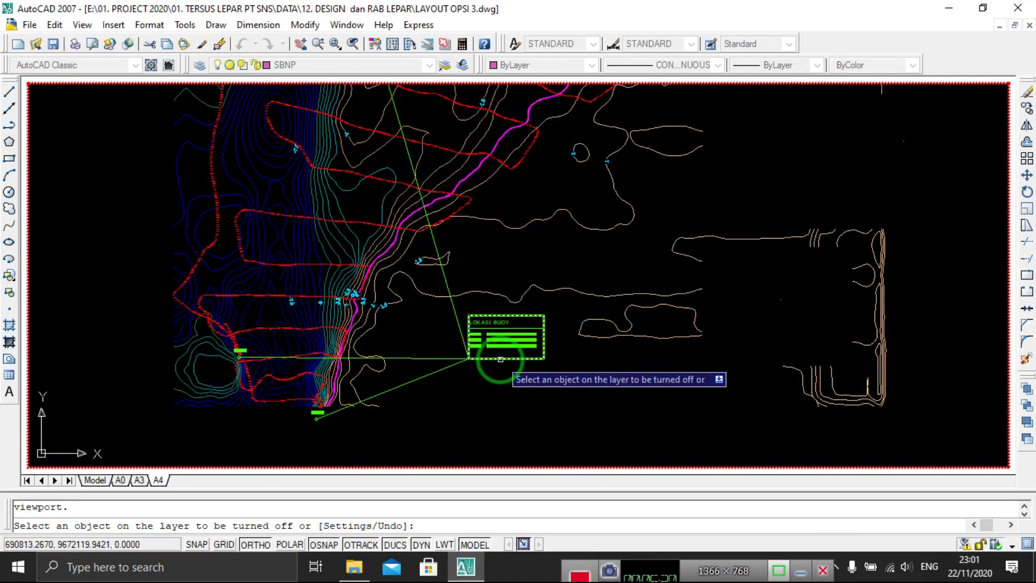
pyautogui.press('Escape')
# Zoom in and out to review the remaining contour survey.
pyautogui.scroll(3, 500, 354)
pyautogui.scroll(3, 540, 300)
pyautogui.scroll(3, 627, 240)
pyautogui.scroll(5, 677, 255)
pyautogui.scroll(-8, 756, 328)
pyautogui.scroll(-2, 756, 328)
pyautogui.scroll(-1, 756, 328)
pyautogui.scroll(-2, 567, 282)
pyautogui.scroll(-2, 474, 316)
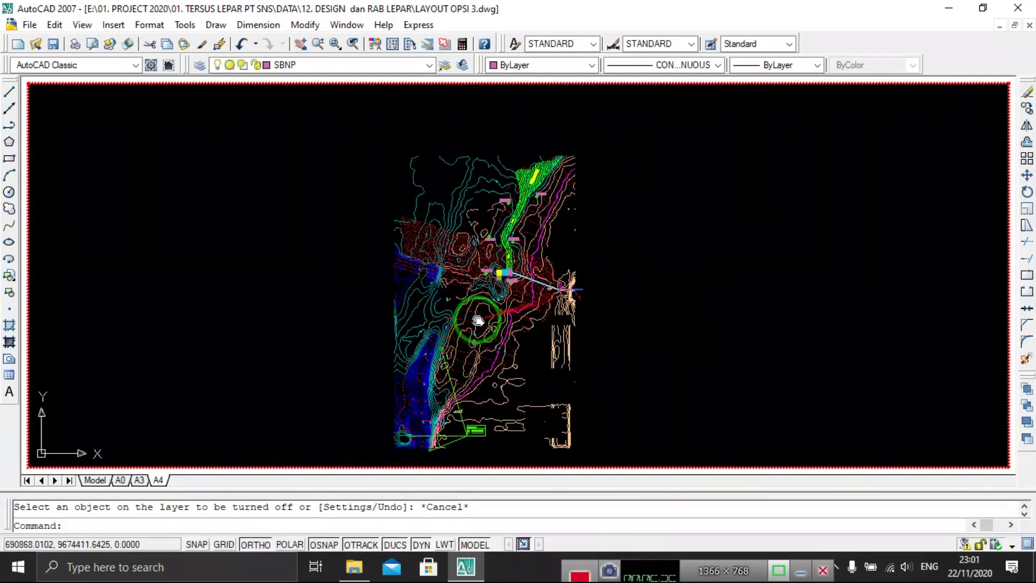
# Zoom to the empty area left of BOUY 1 and place a circle's centre there.
pyautogui.moveTo(414, 379); pyautogui.dragTo(432, 283, button='middle')
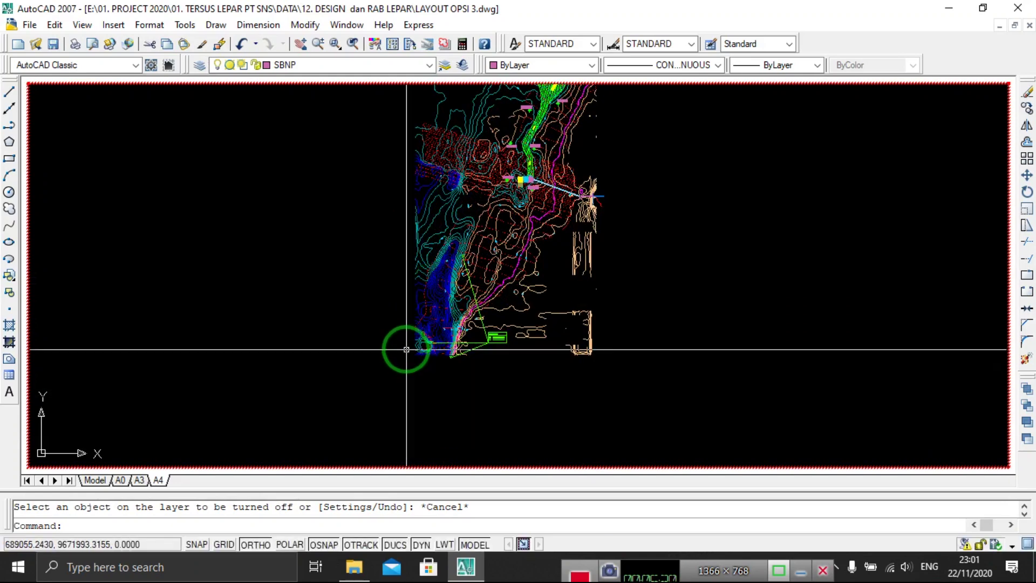
pyautogui.scroll(2, 407, 351)
pyautogui.scroll(2, 416, 367)
pyautogui.scroll(1, 388, 356)
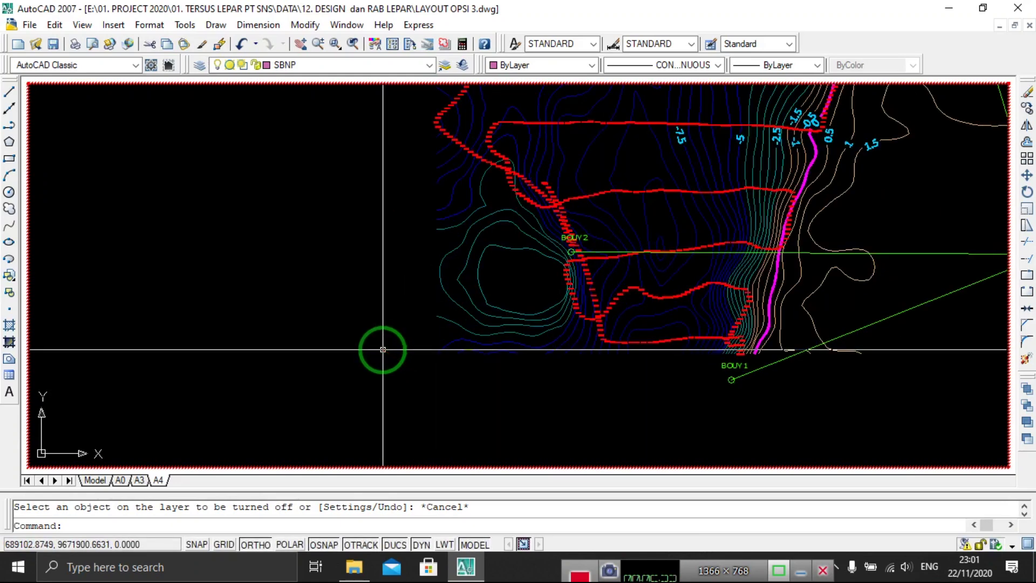
pyautogui.scroll(-3, 386, 364)
pyautogui.scroll(-2, 540, 378)
pyautogui.scroll(1, 493, 383)
pyautogui.scroll(1, 364, 370)
pyautogui.scroll(2, 398, 365)
pyautogui.scroll(1, 387, 365)
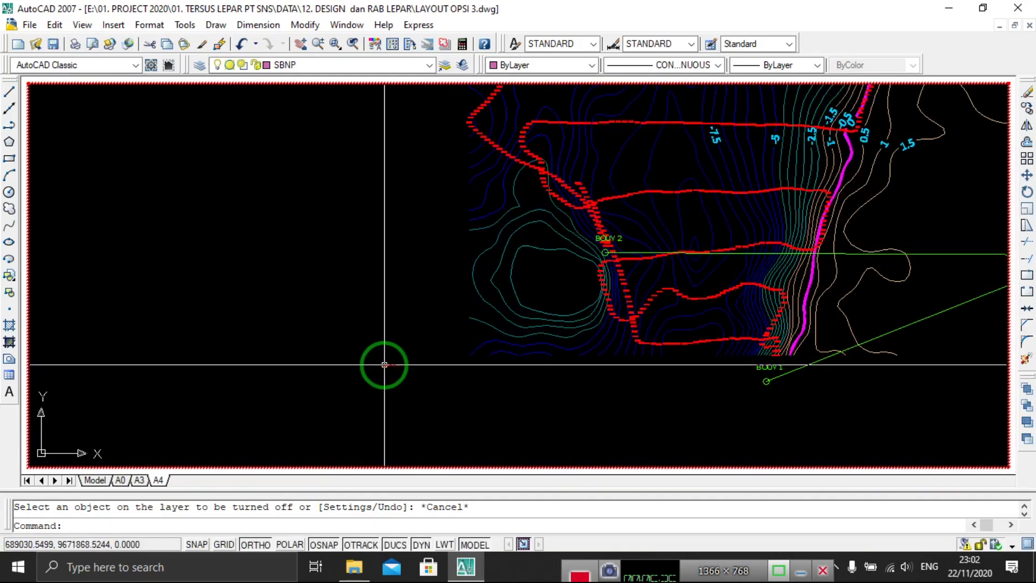
pyautogui.scroll(1, 424, 373)
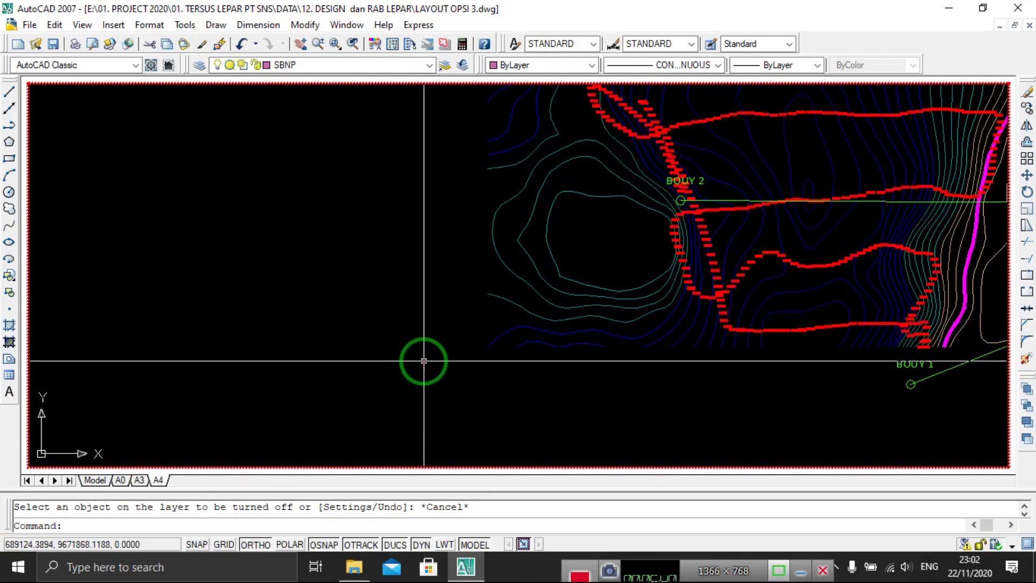
pyautogui.write('c')
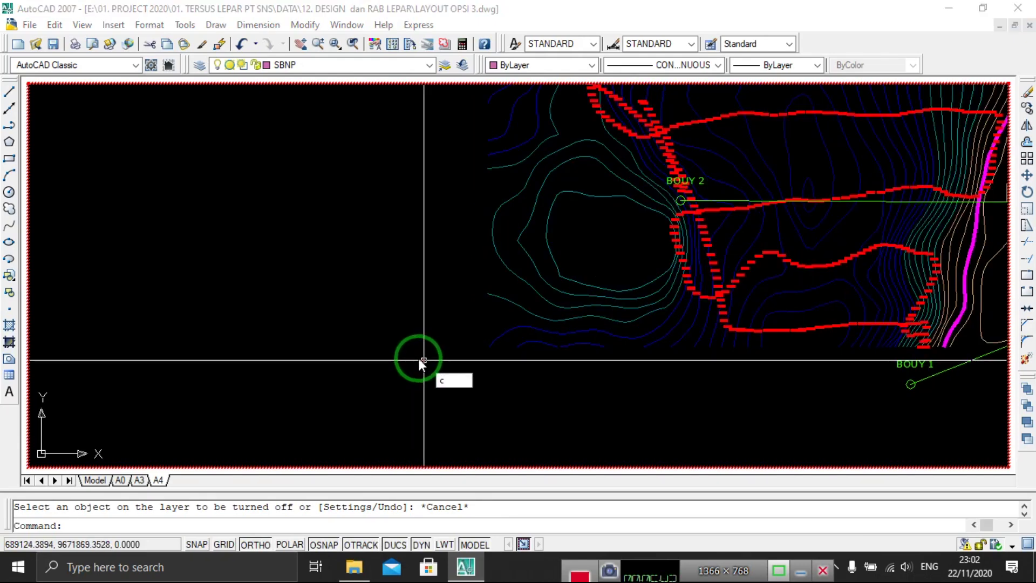
pyautogui.press('Return')
pyautogui.click(423, 359)
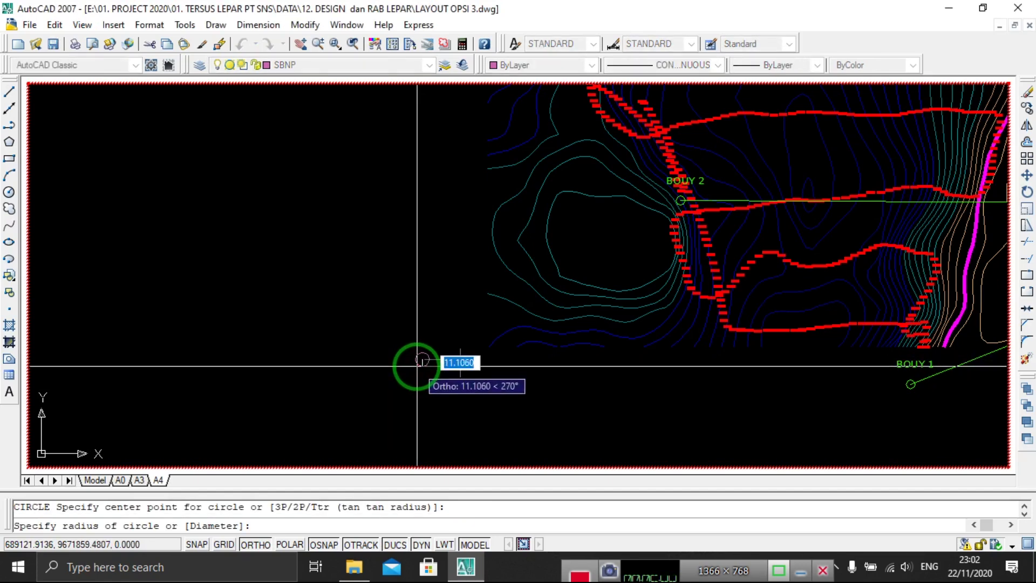
# Finish the circle at radius 11.1060 and list it: centre X=689121.9136, Y=9671870.5868.
pyautogui.click(419, 363)
pyautogui.scroll(3, 460, 374)
pyautogui.scroll(-3, 474, 364)
pyautogui.scroll(5, 405, 370)
pyautogui.click(402, 354)
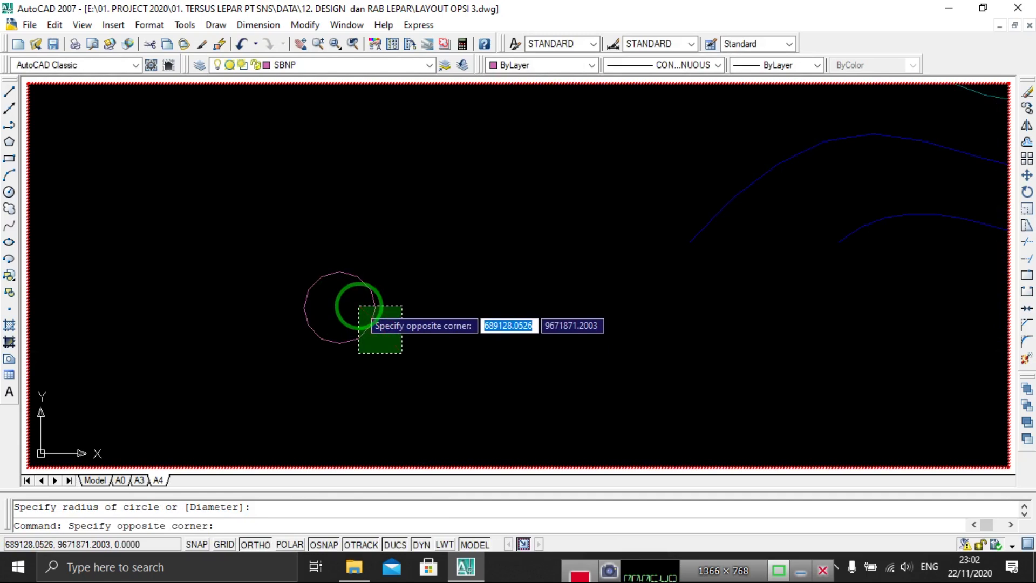
pyautogui.click(359, 306)
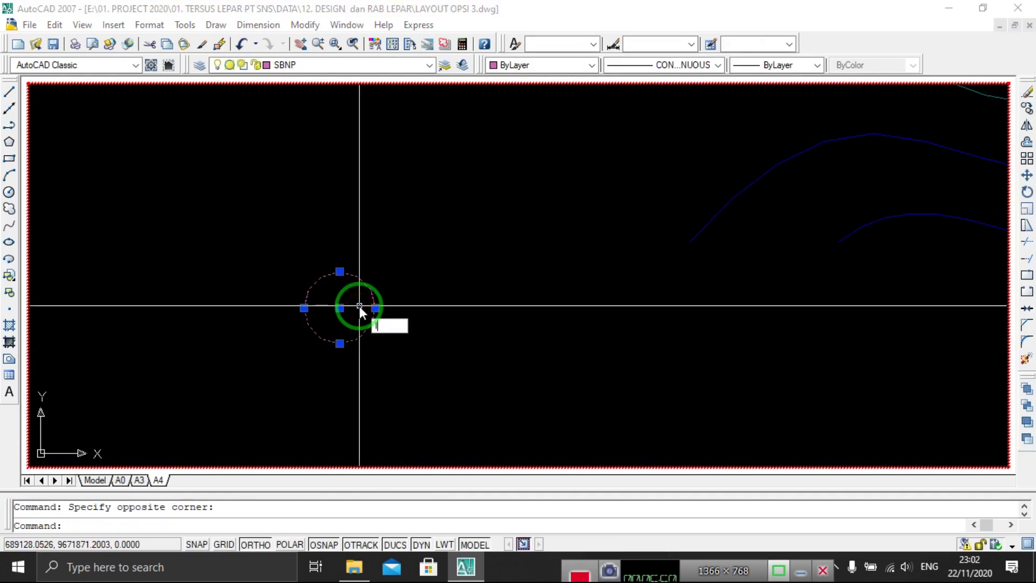
pyautogui.press('Return')
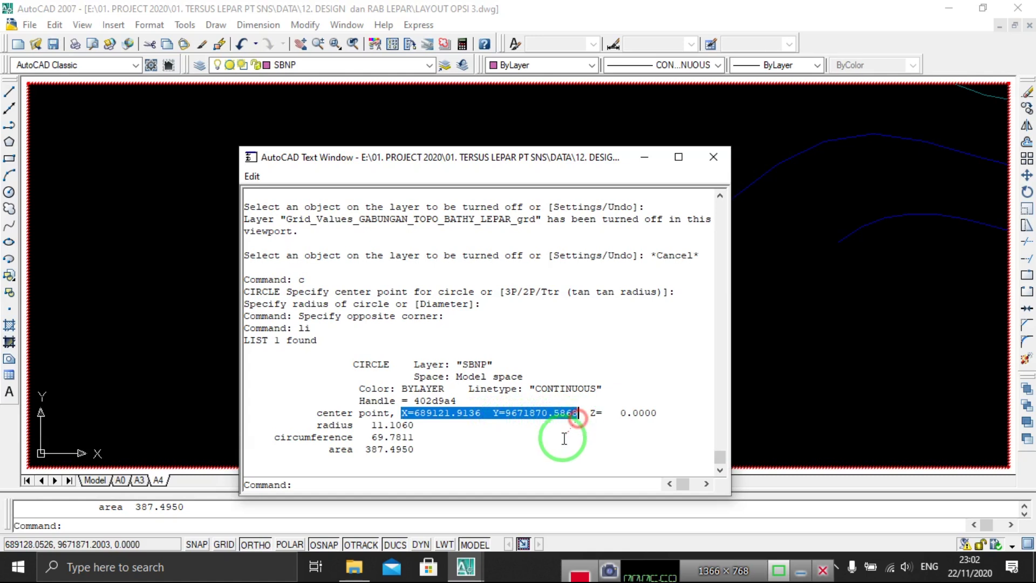
# Copy the circle's centre X/Y coordinates from the LIST text window, then close it.
pyautogui.rightClick(495, 420)
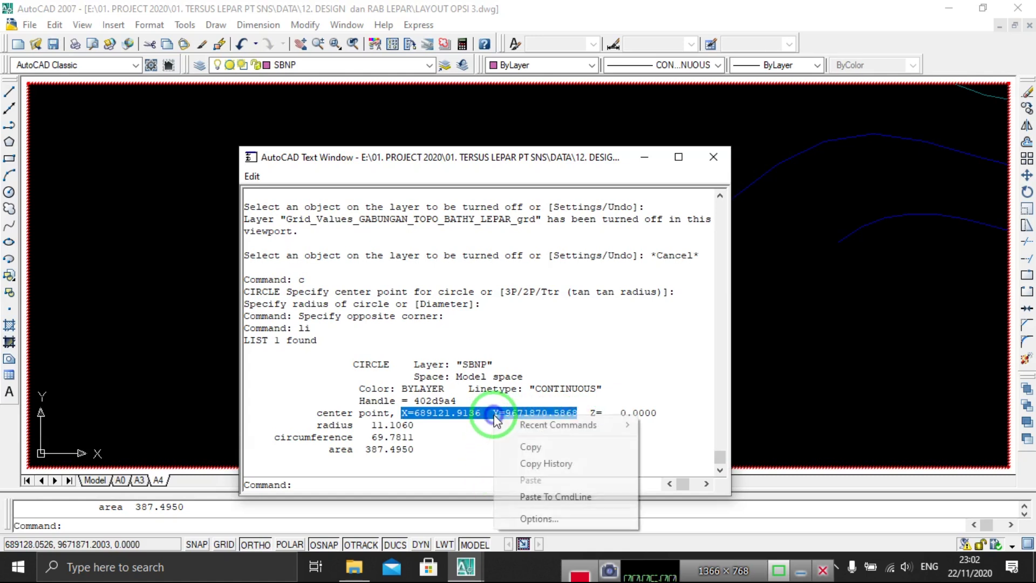
pyautogui.click(523, 447)
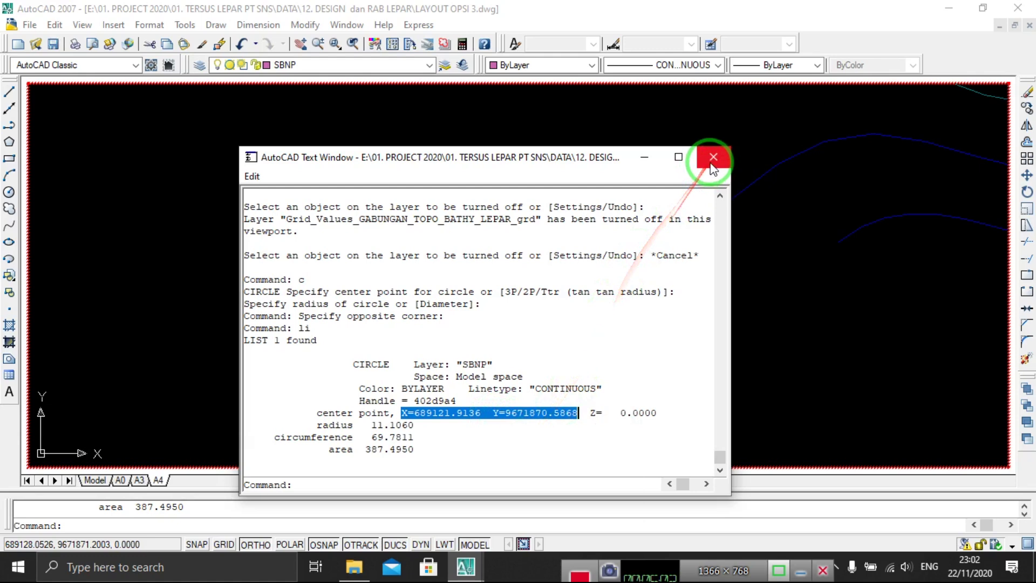
pyautogui.click(714, 157)
pyautogui.click(18, 567)
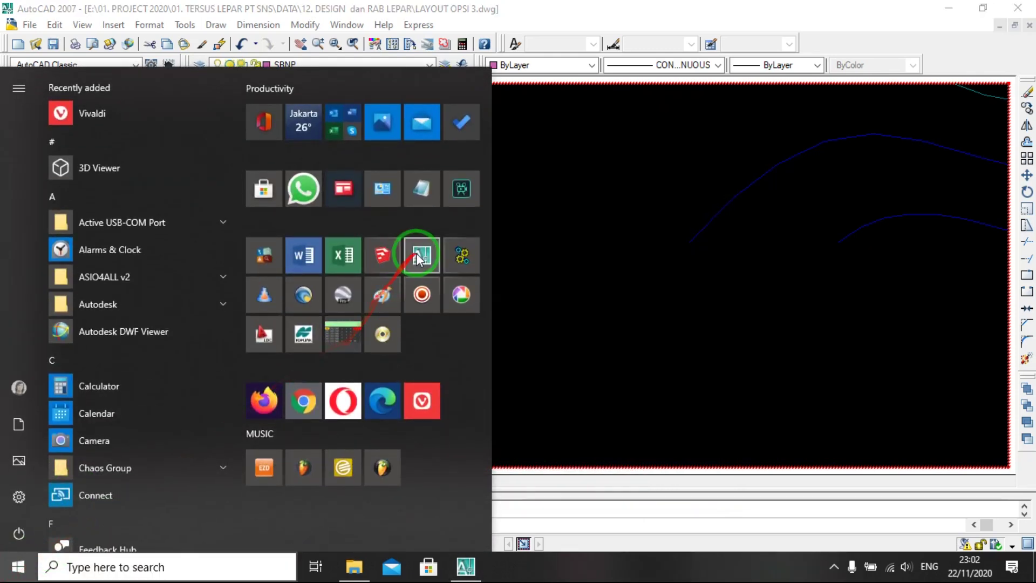
# Paste the centre coordinates X=689121.9136 Y=9671870.5868 into a new Notepad note.
pyautogui.click(422, 188)
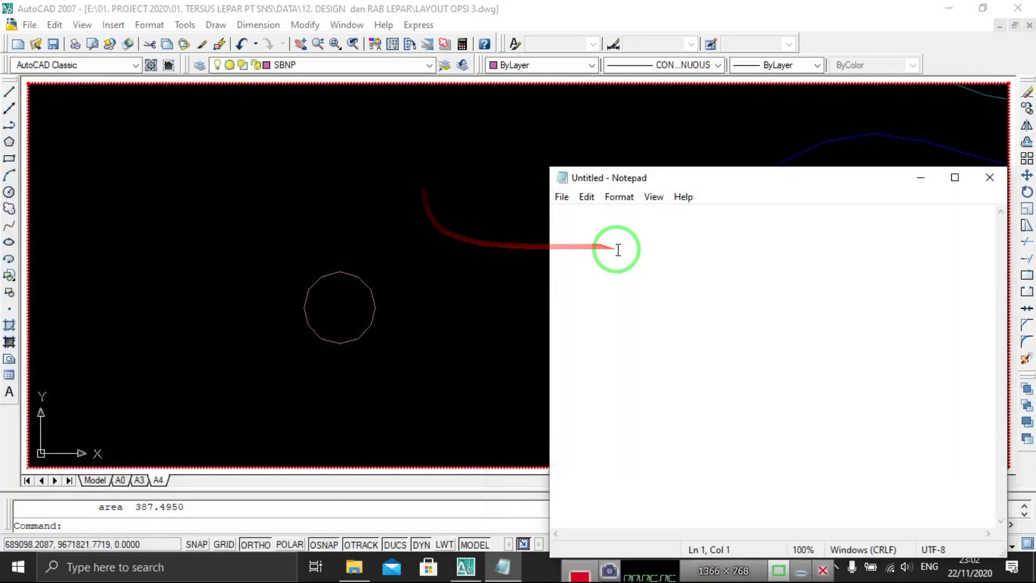
pyautogui.rightClick(617, 241)
pyautogui.click(652, 303)
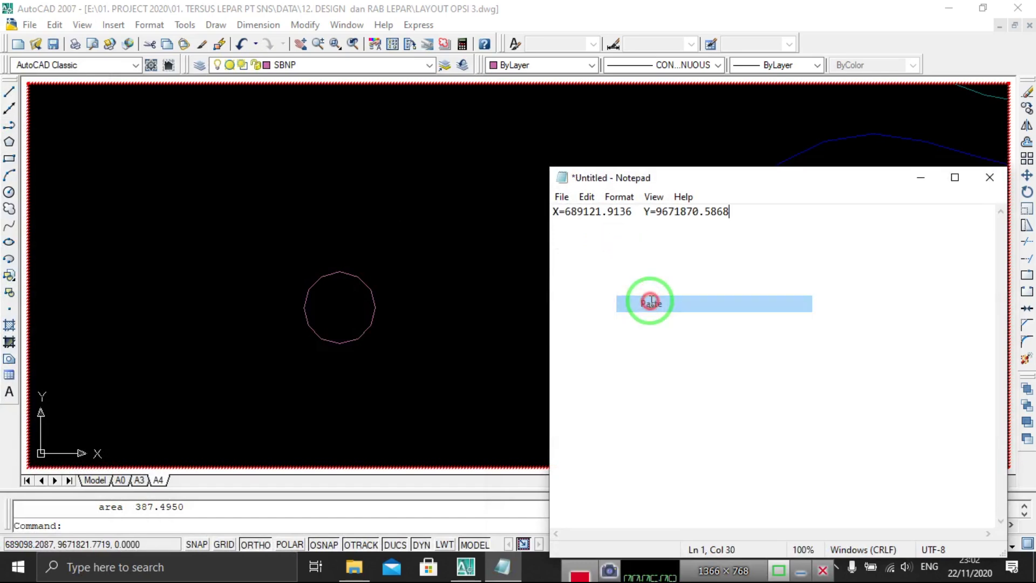
# Bring the AutoCAD drawing back in front, full screen.
pyautogui.click(991, 9)
pyautogui.scroll(-5, 427, 260)
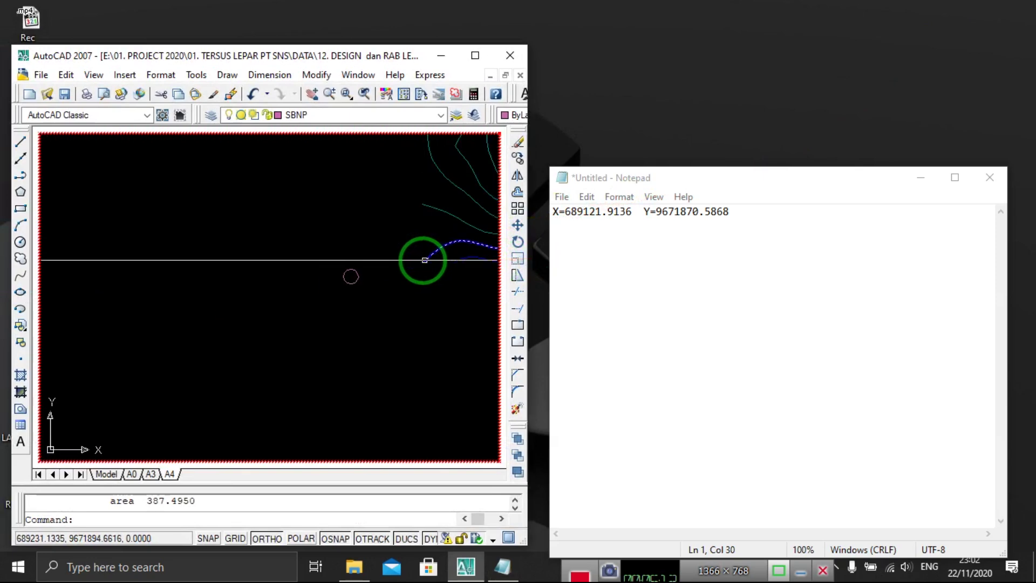
pyautogui.scroll(-3, 385, 273)
pyautogui.scroll(-2, 239, 297)
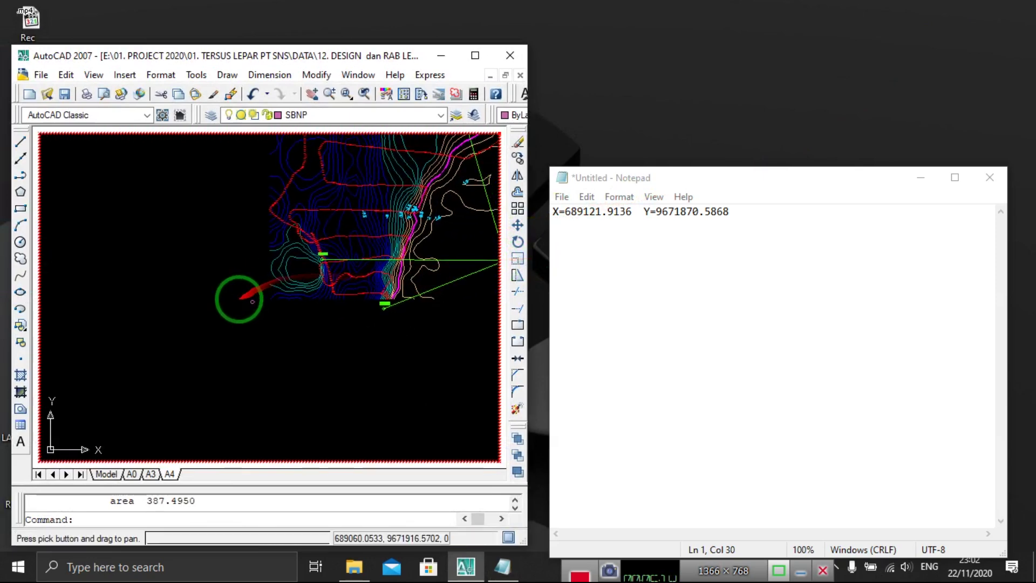
pyautogui.click(475, 55)
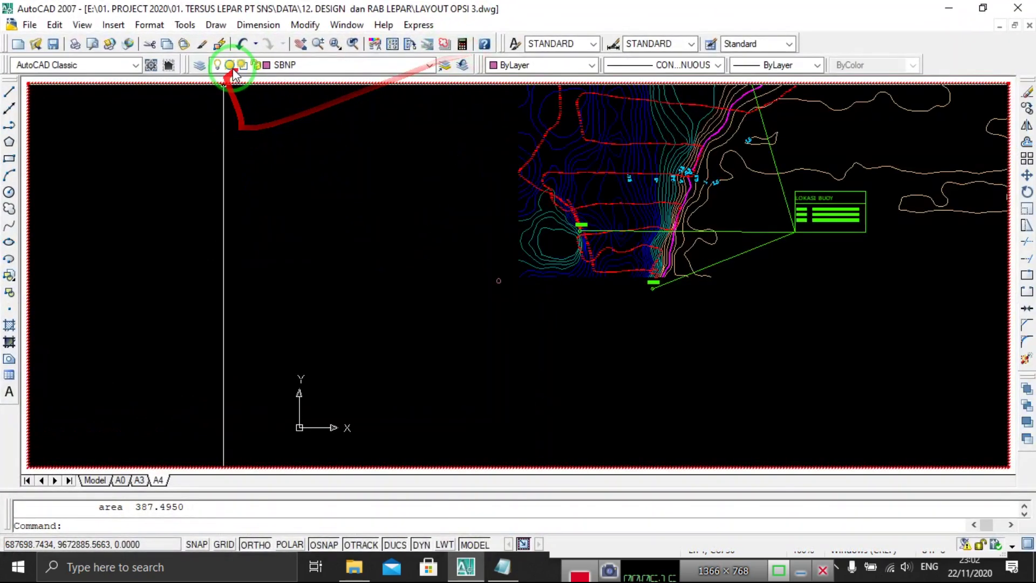
# Load LAUTAPIGRID.LSP from the Desktop through Load Application, then close the loader.
pyautogui.click(186, 27)
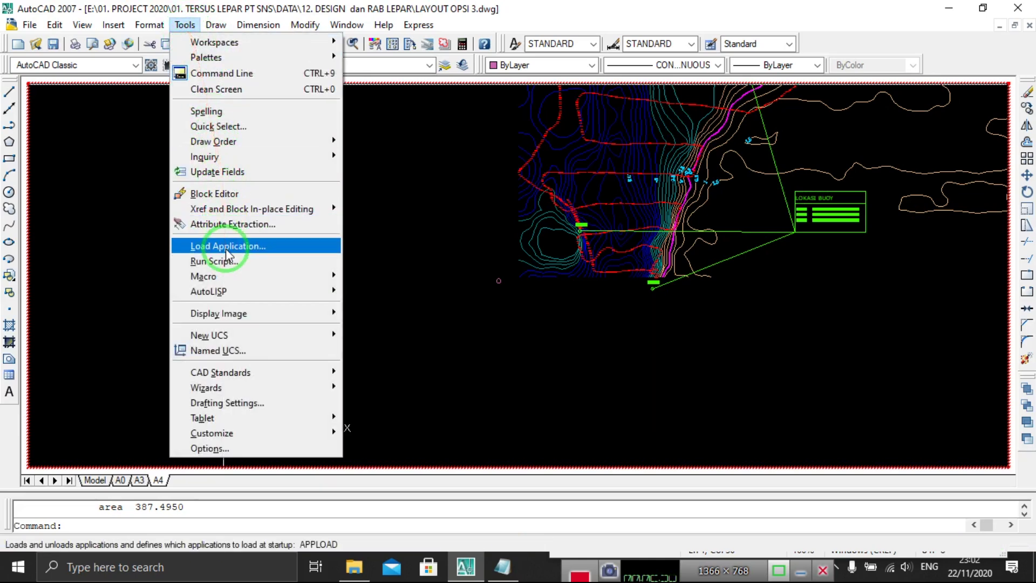
pyautogui.click(225, 246)
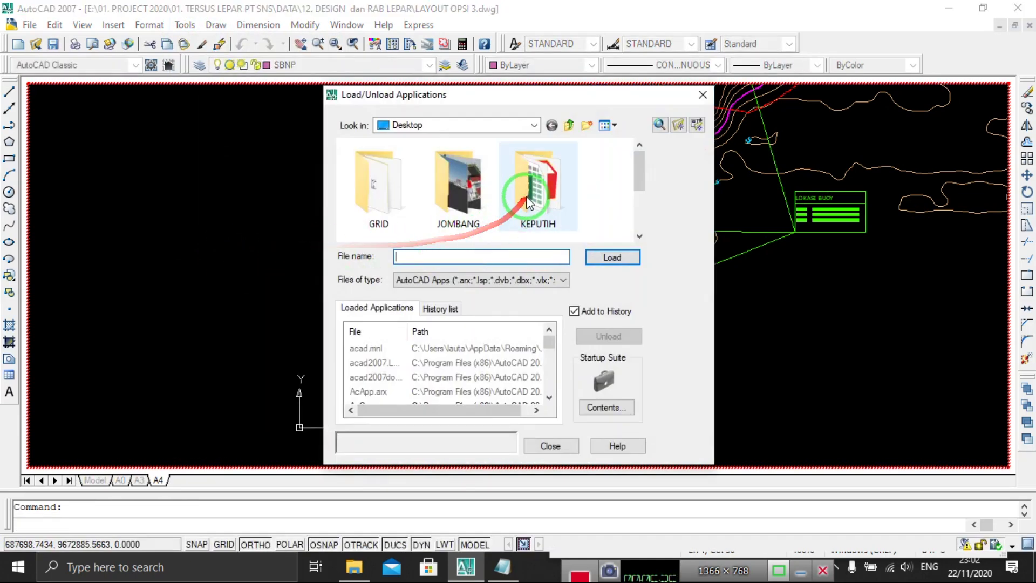
pyautogui.scroll(-2, 529, 189)
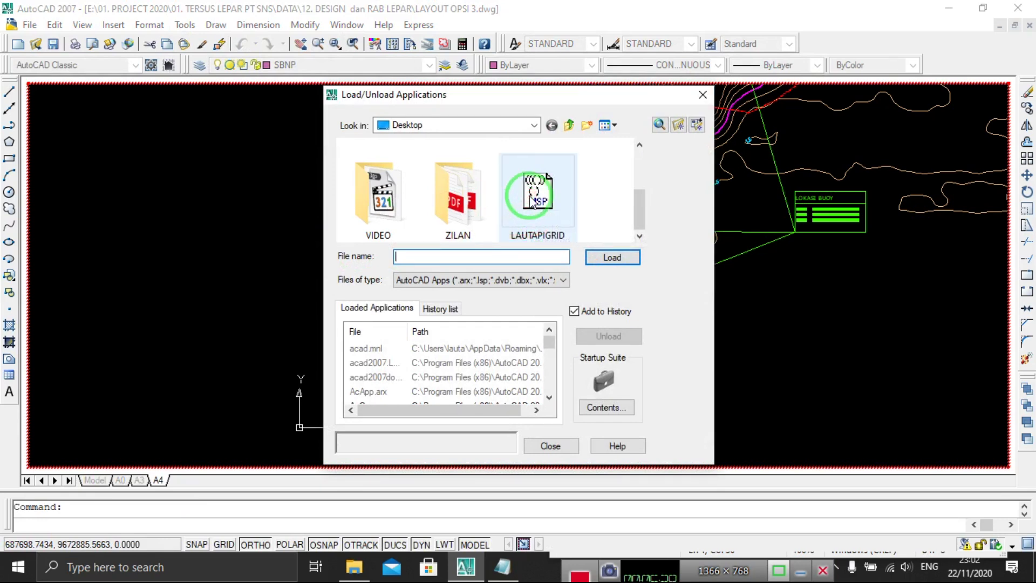
pyautogui.click(531, 200)
pyautogui.click(605, 259)
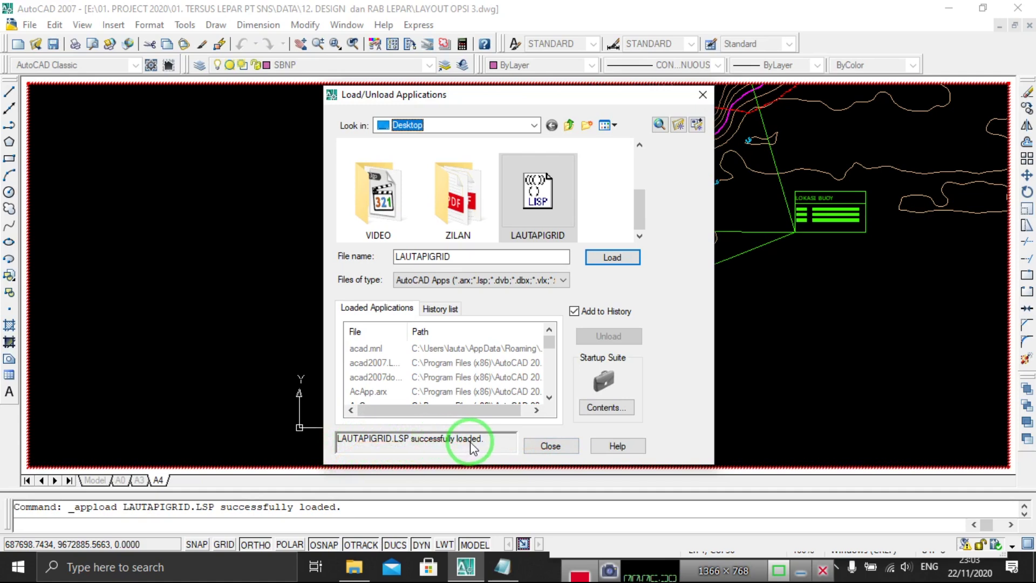
pyautogui.click(548, 446)
pyautogui.scroll(-2, 486, 271)
pyautogui.scroll(-2, 530, 298)
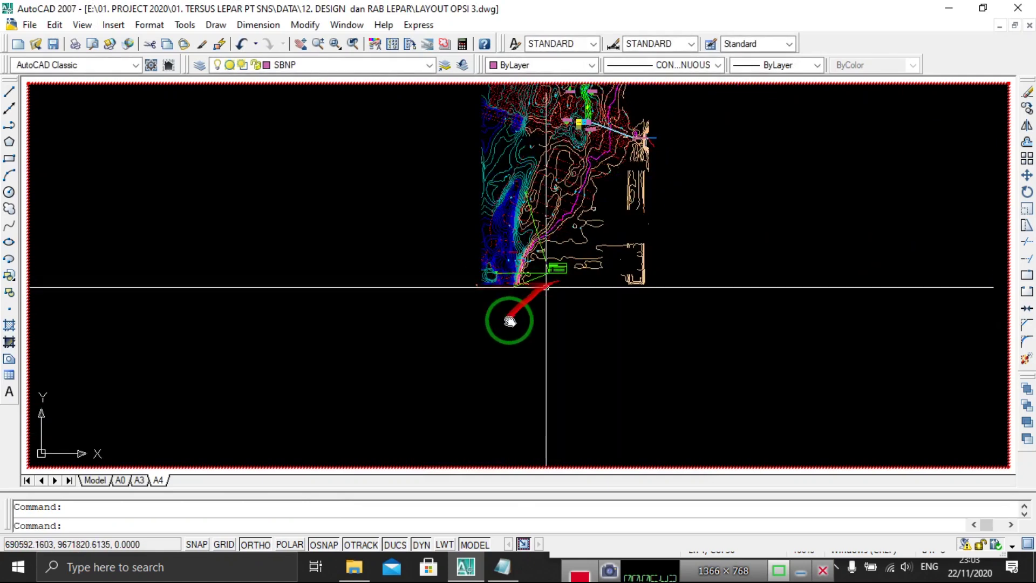
# Start the lautapigrid coordinate grid routine at the command line.
pyautogui.scroll(2, 488, 346)
pyautogui.scroll(3, 489, 345)
pyautogui.scroll(-3, 493, 370)
pyautogui.scroll(1, 456, 342)
pyautogui.scroll(1, 457, 342)
pyautogui.scroll(1, 462, 359)
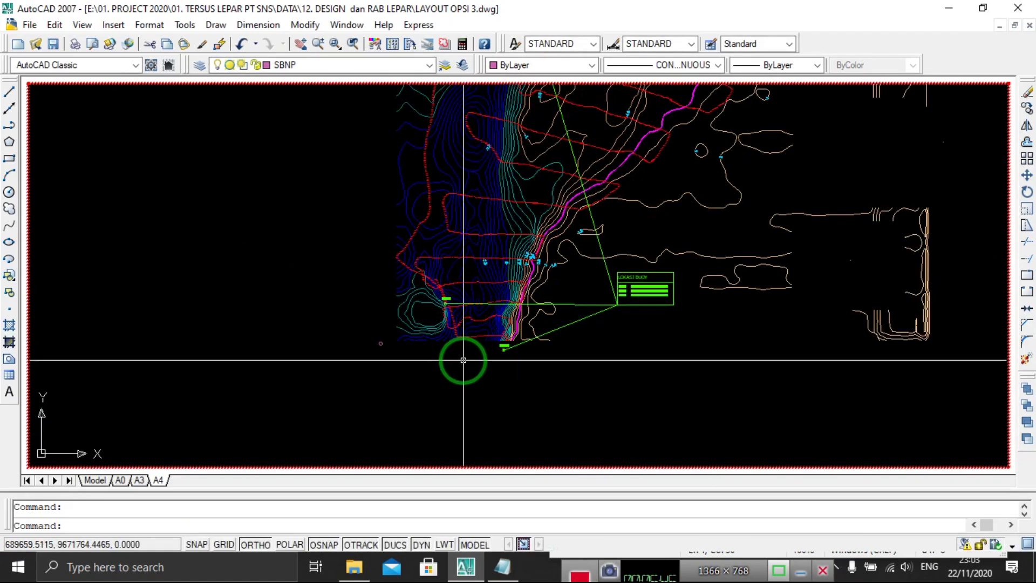
pyautogui.write('lautapigrid')
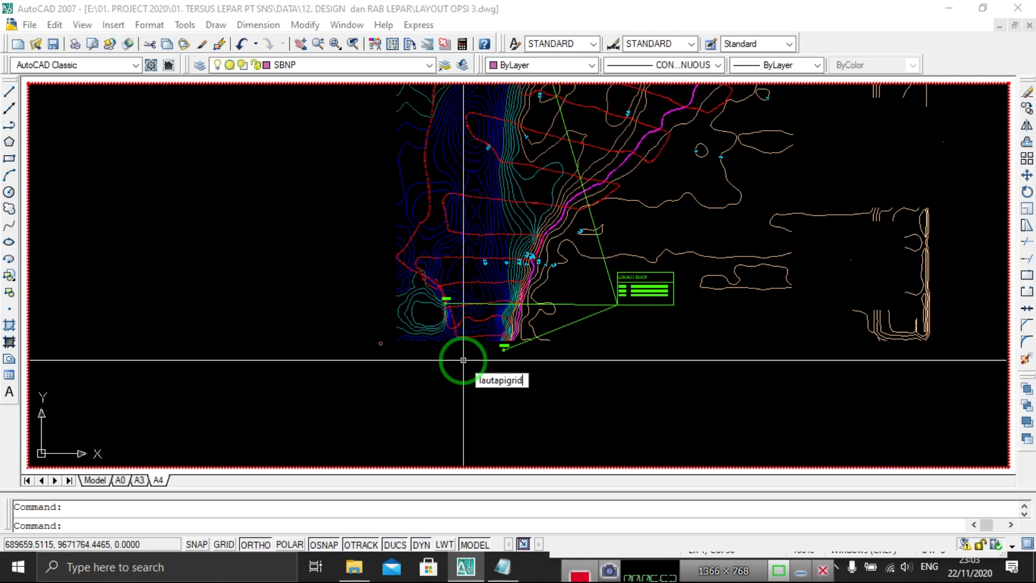
pyautogui.press('Return')
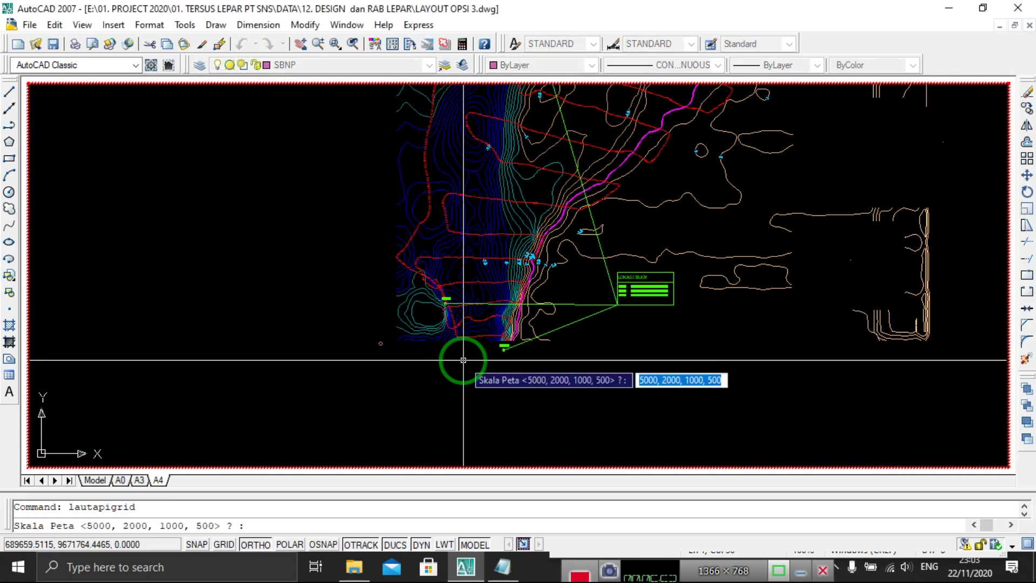
# Set the routine's map scale (Skala Peta) to 5000.
pyautogui.scroll(-1, 463, 360)
pyautogui.scroll(-1, 435, 340)
pyautogui.scroll(-1, 481, 319)
pyautogui.moveTo(481, 319)
pyautogui.mouseDown(button='middle')
pyautogui.moveTo(560, 255)
pyautogui.moveTo(555, 370)
pyautogui.mouseUp(button='middle')
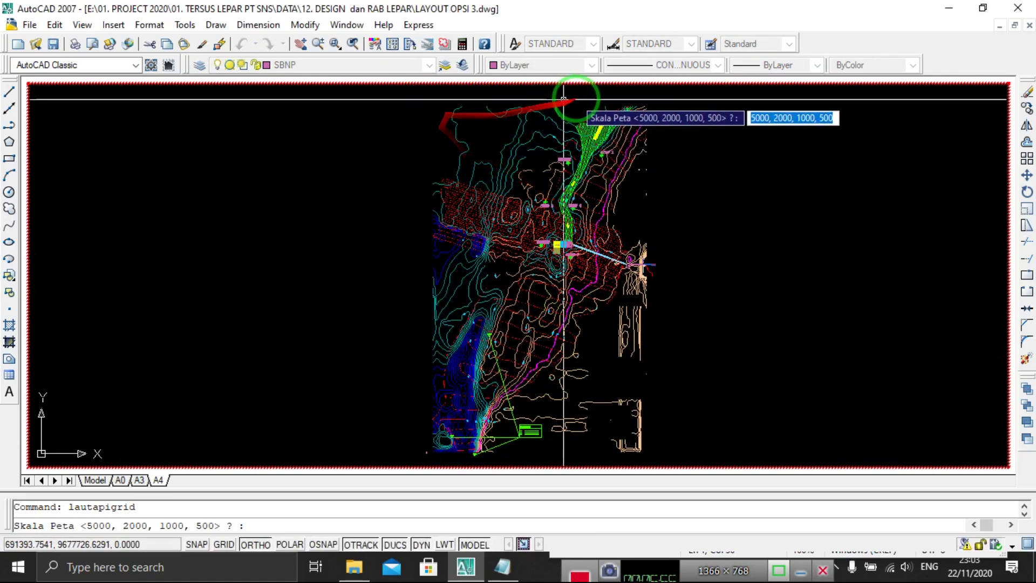
pyautogui.scroll(1, 562, 301)
pyautogui.scroll(2, 394, 371)
pyautogui.scroll(2, 444, 307)
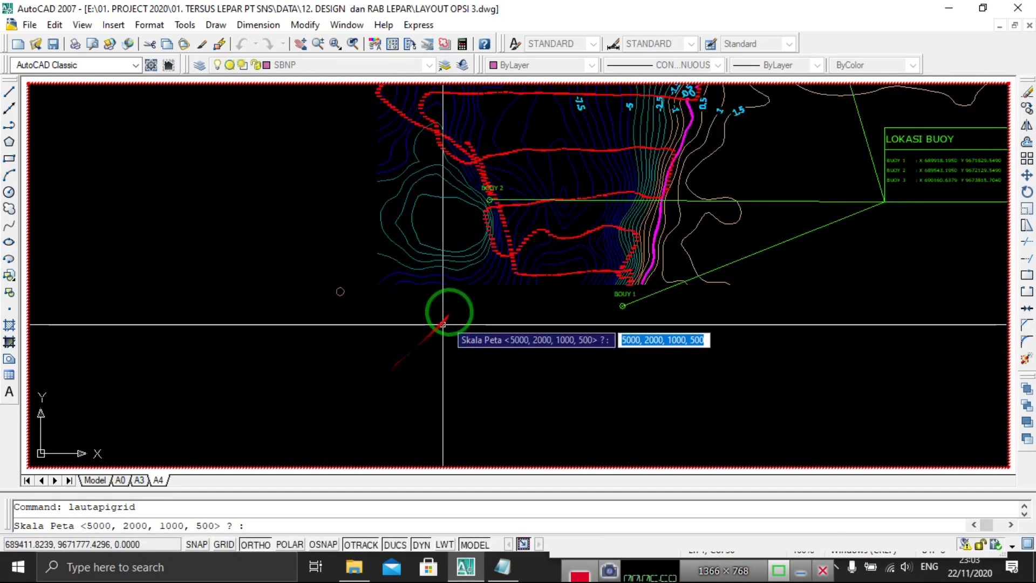
pyautogui.scroll(1, 454, 294)
pyautogui.scroll(3, 454, 294)
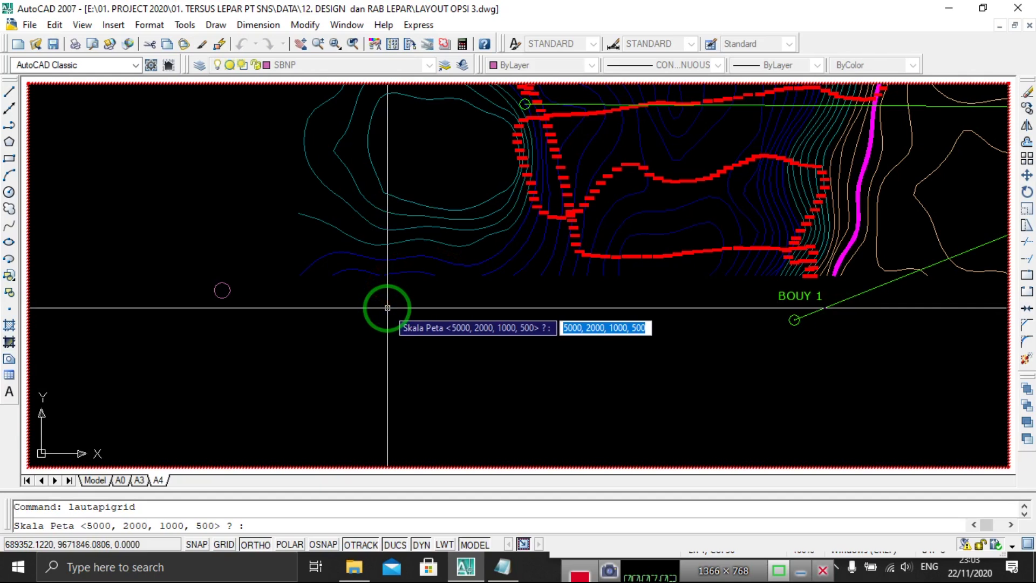
pyautogui.write('5')
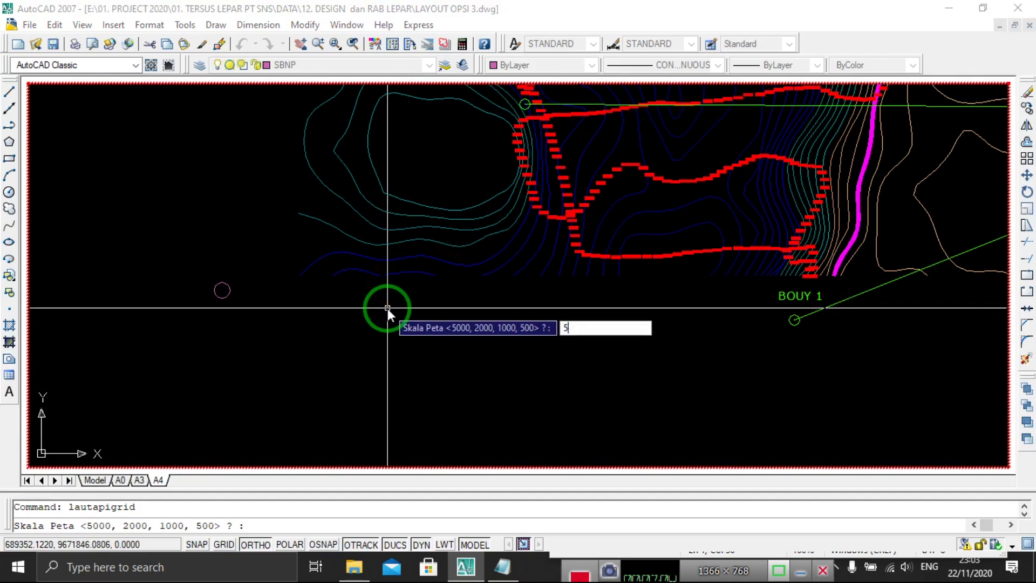
pyautogui.write('000')
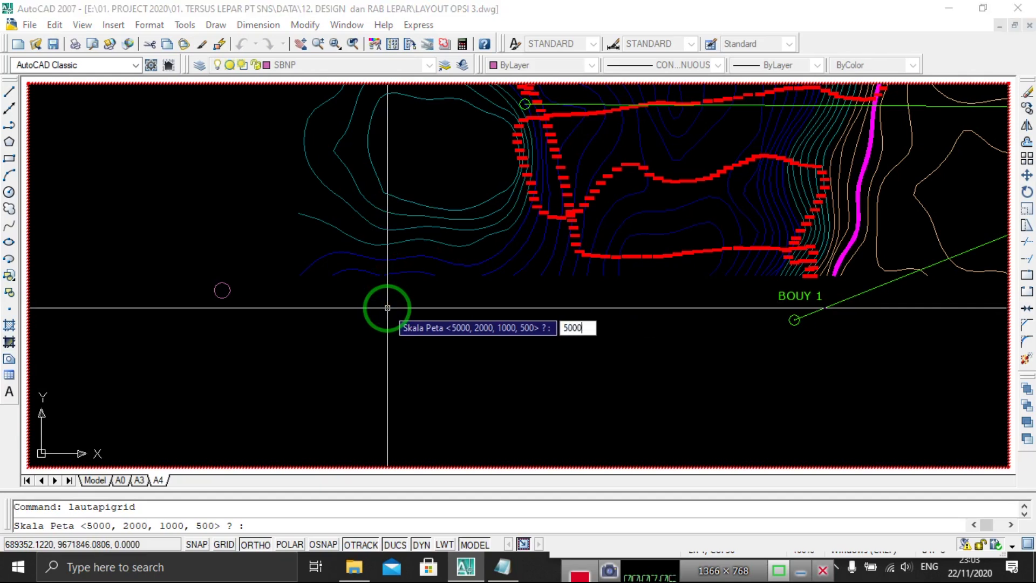
pyautogui.press('Return')
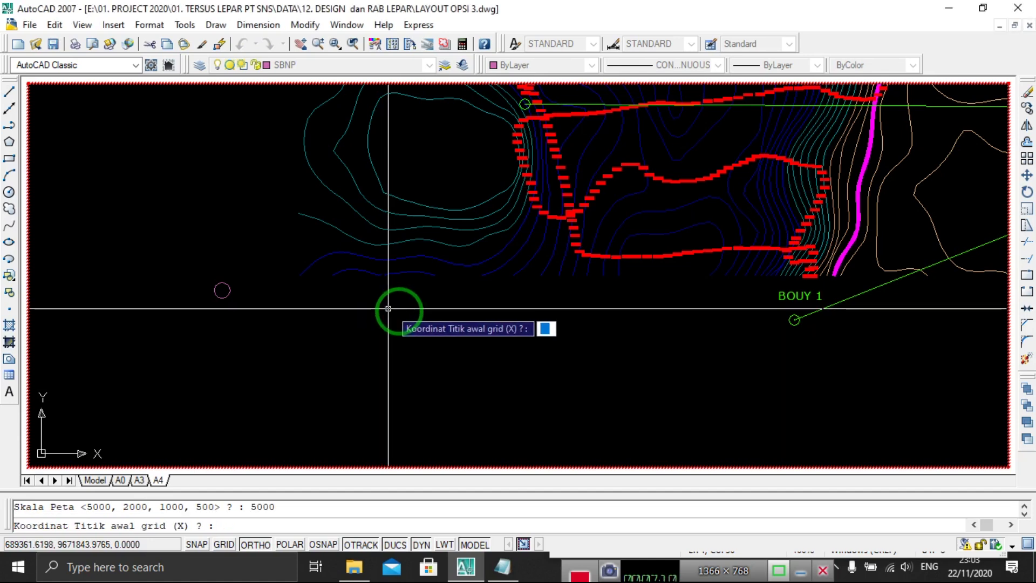
# Enter grid start X 689121.9136 and Y 9671870.5868, read from the Notepad note.
pyautogui.click(504, 568)
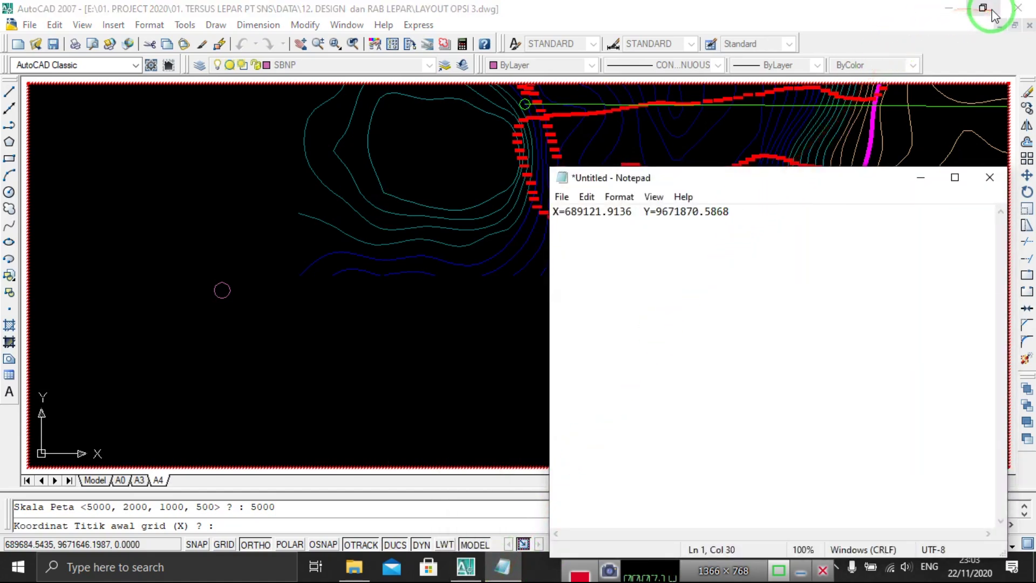
pyautogui.click(991, 9)
pyautogui.scroll(2, 262, 306)
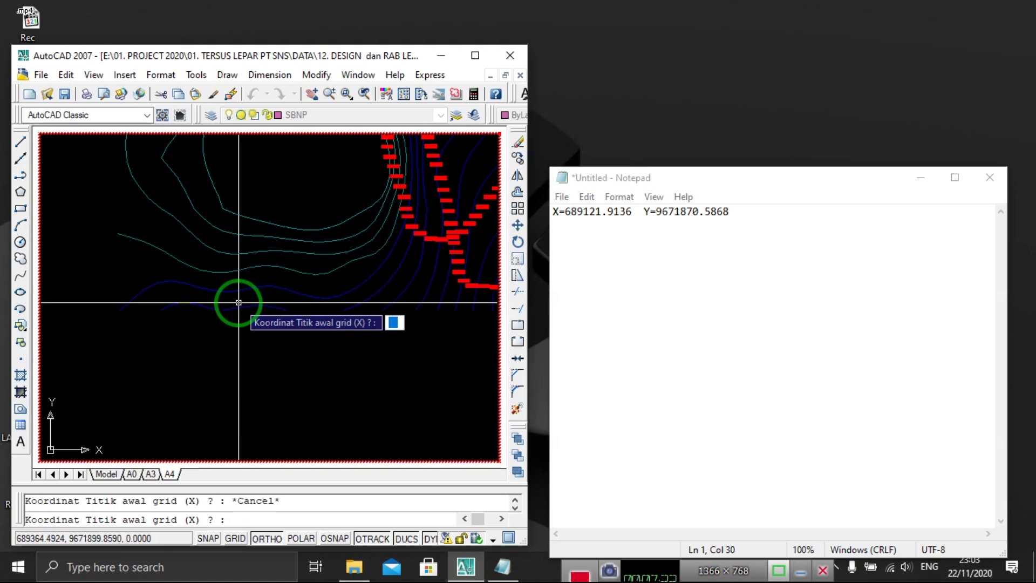
pyautogui.write('689121.9136')
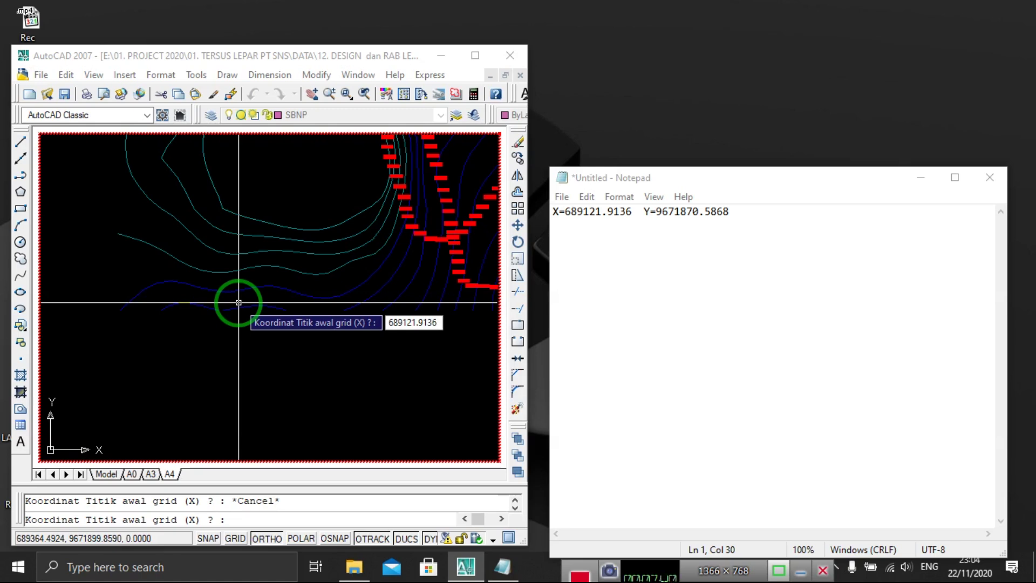
pyautogui.press('Return')
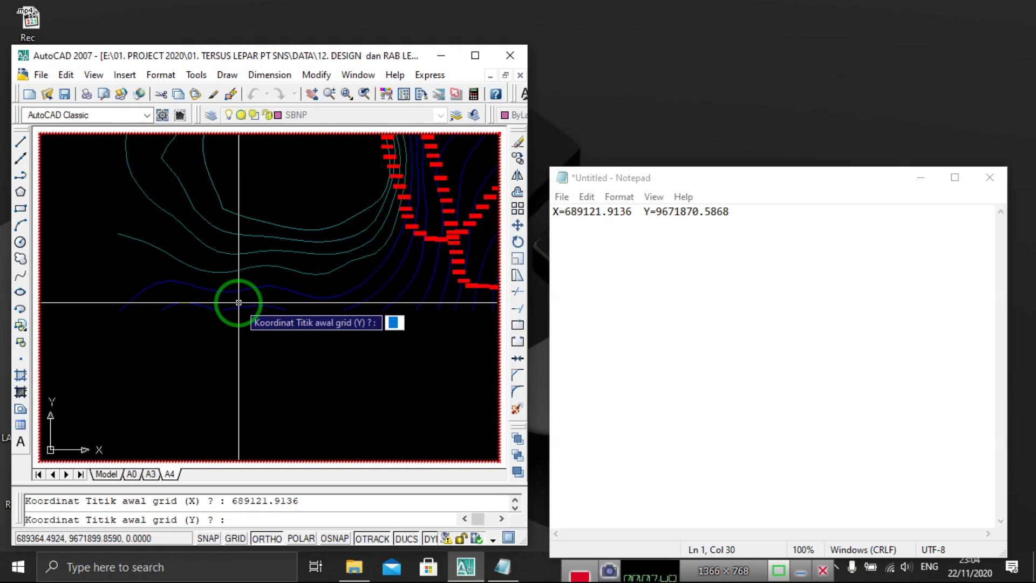
pyautogui.write('9671870.5868')
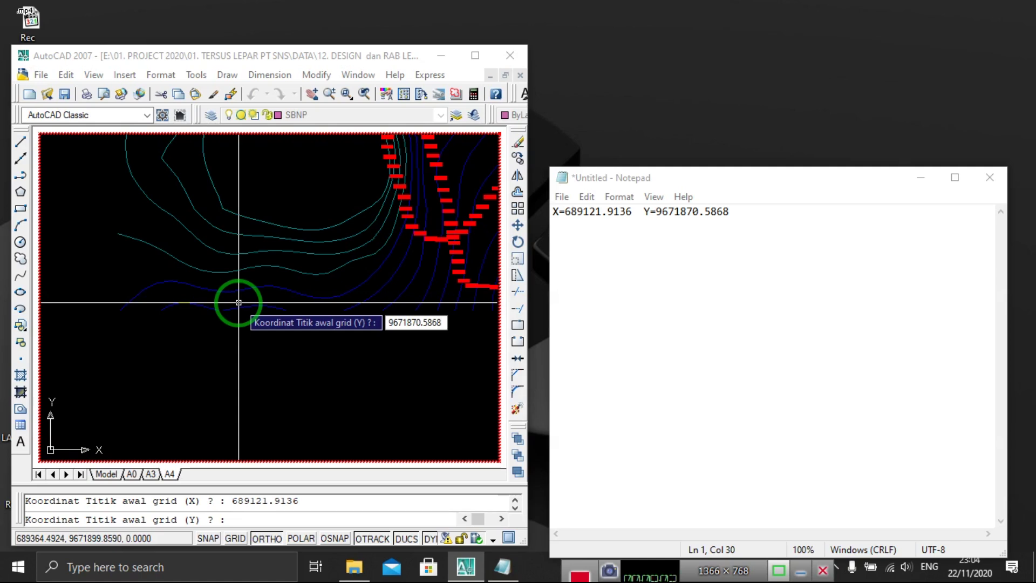
pyautogui.press('Return')
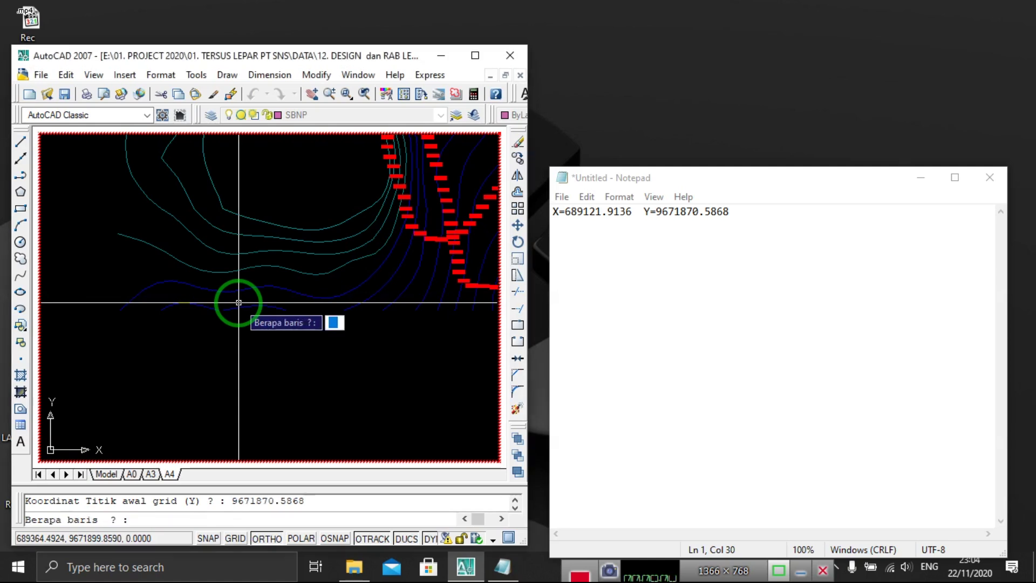
pyautogui.click(475, 56)
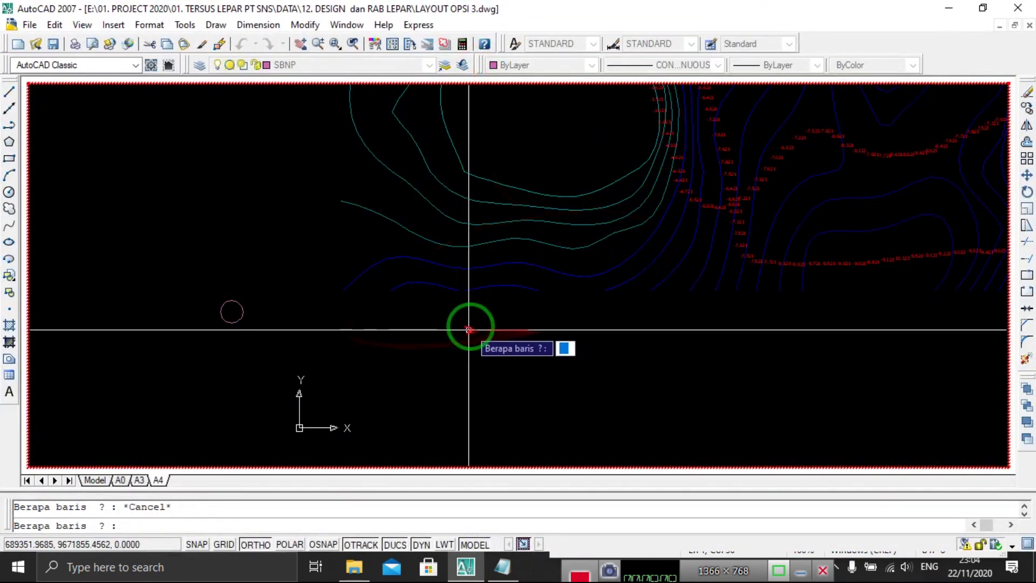
# Pan and zoom to frame the whole contour site plan.
pyautogui.scroll(4, 391, 296)
pyautogui.scroll(-2, 391, 296)
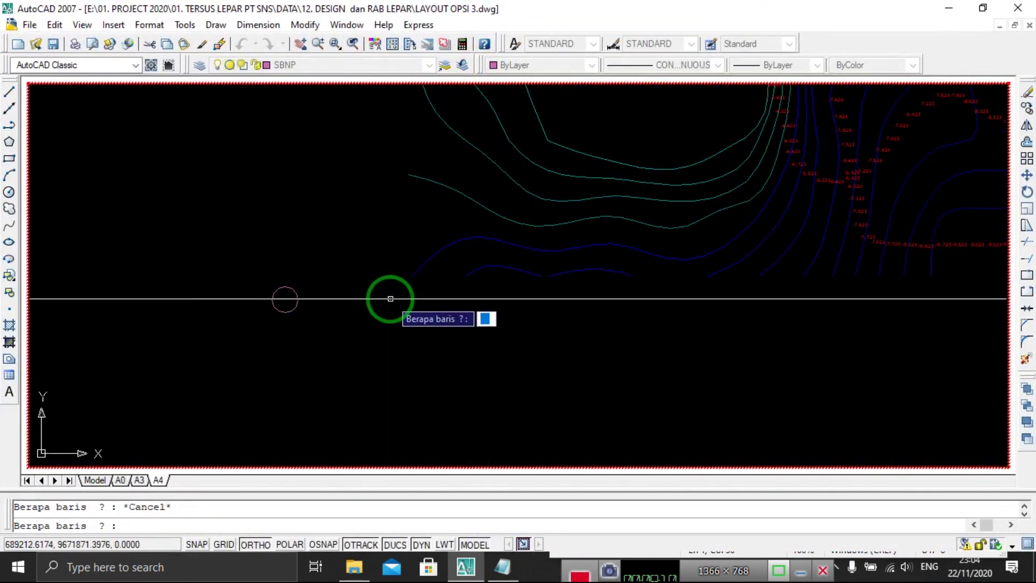
pyautogui.scroll(-3, 372, 288)
pyautogui.moveTo(370, 290); pyautogui.dragTo(405, 359, button='middle')
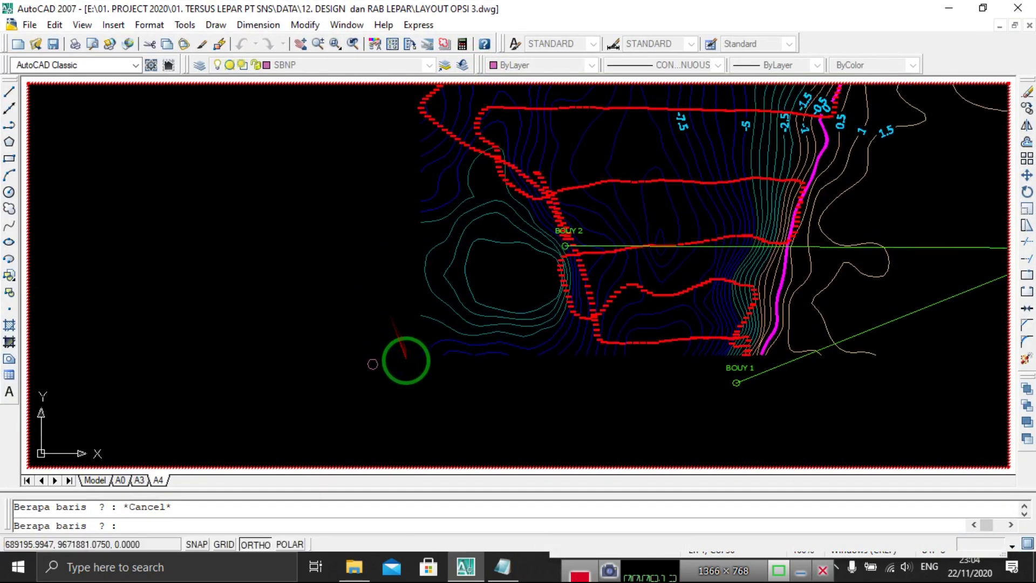
pyautogui.scroll(-3, 407, 360)
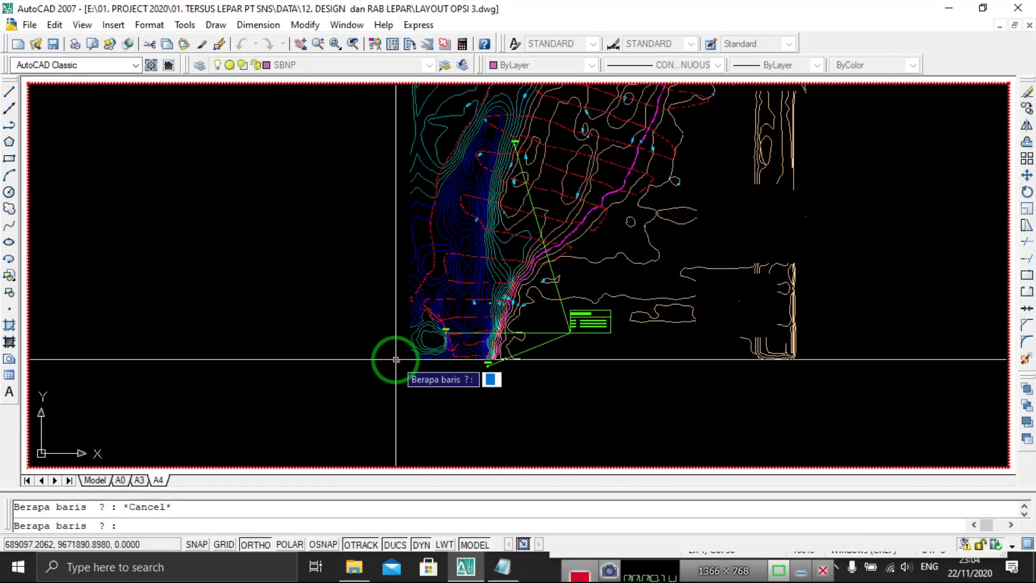
pyautogui.scroll(-2, 399, 363)
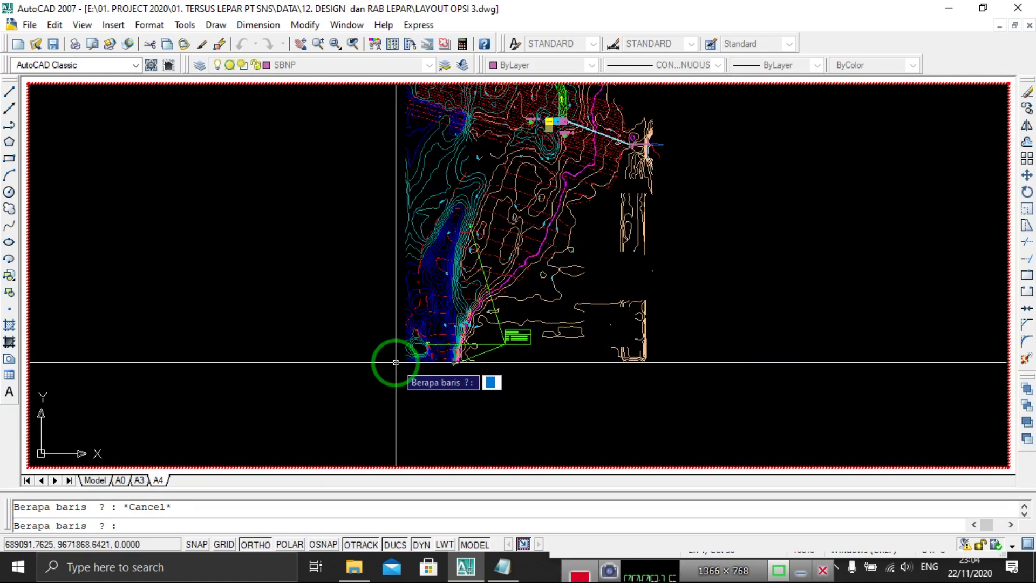
pyautogui.moveTo(399, 363); pyautogui.dragTo(408, 433, button='middle')
pyautogui.scroll(-3, 432, 300)
pyautogui.scroll(6, 451, 314)
pyautogui.moveTo(451, 314); pyautogui.dragTo(408, 367, button='middle')
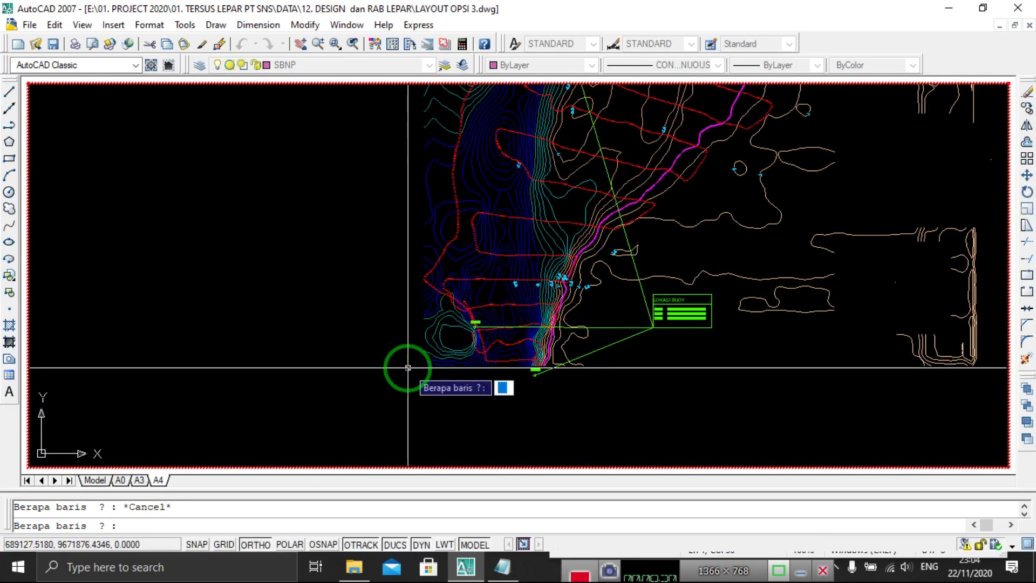
pyautogui.scroll(-2, 408, 368)
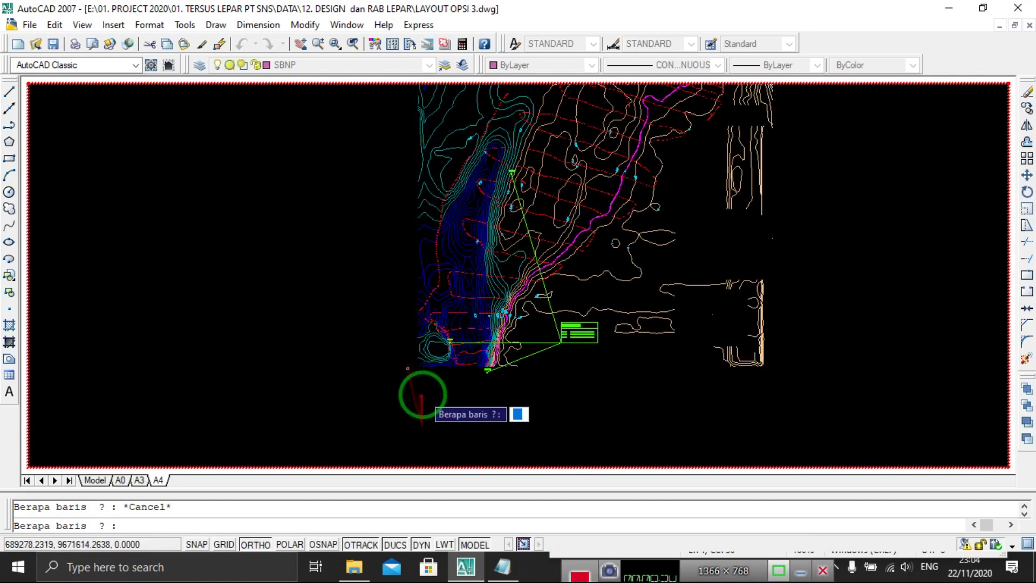
pyautogui.scroll(-3, 420, 388)
pyautogui.moveTo(423, 377)
pyautogui.mouseDown(button='middle')
pyautogui.moveTo(406, 415)
pyautogui.moveTo(407, 378)
pyautogui.mouseUp(button='middle')
pyautogui.scroll(2, 406, 414)
pyautogui.scroll(1, 406, 413)
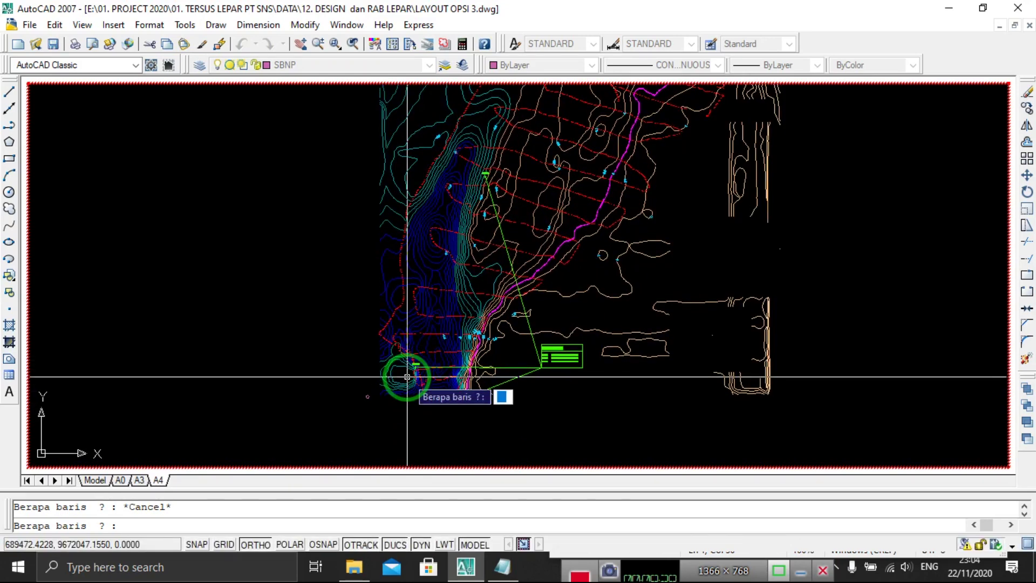
# Give the grid 20 rows and 10 columns with text rotation 0.
pyautogui.write('20')
pyautogui.press('Return')
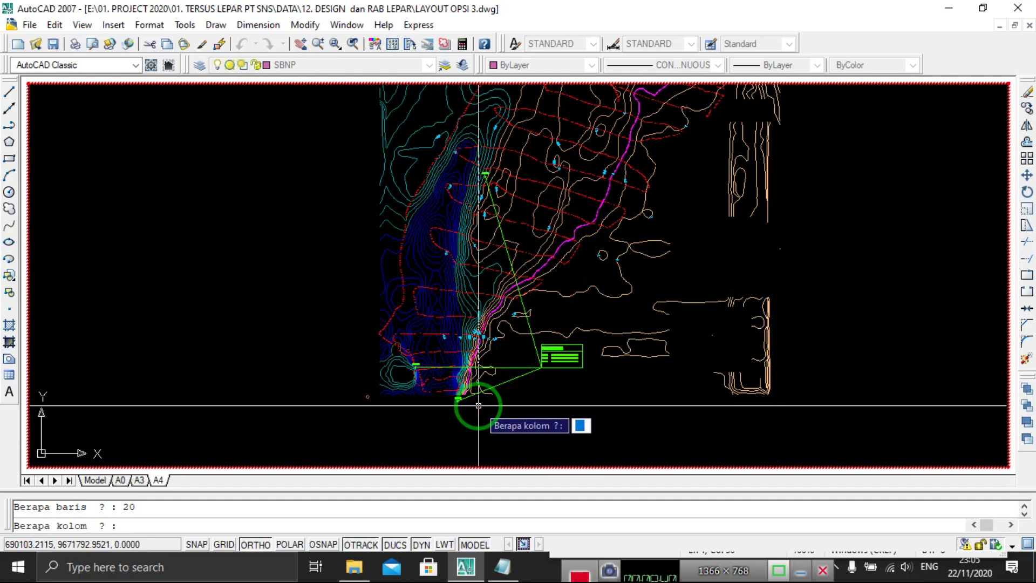
pyautogui.write('1')
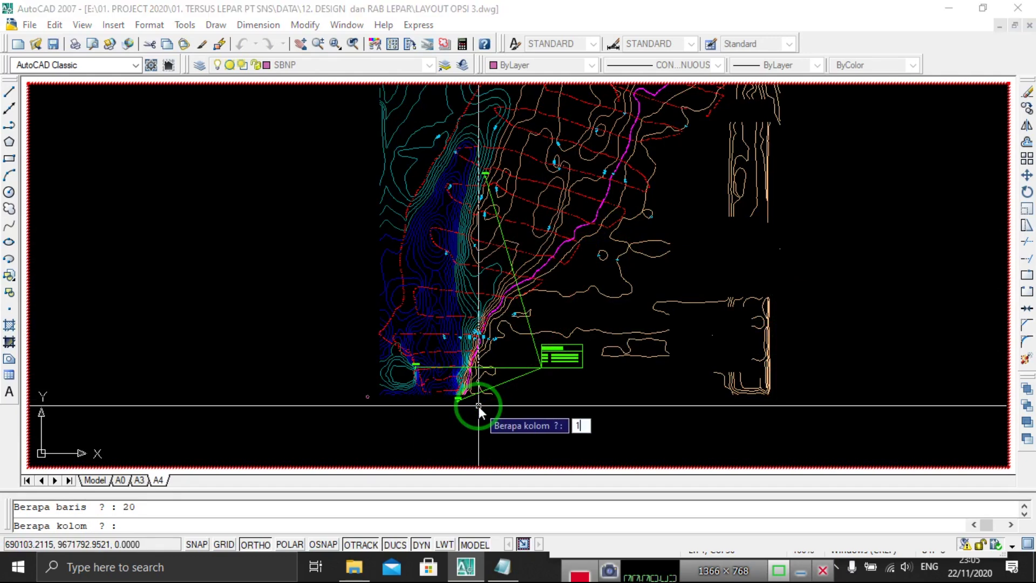
pyautogui.write('0')
pyautogui.press('Return')
pyautogui.press('Return')
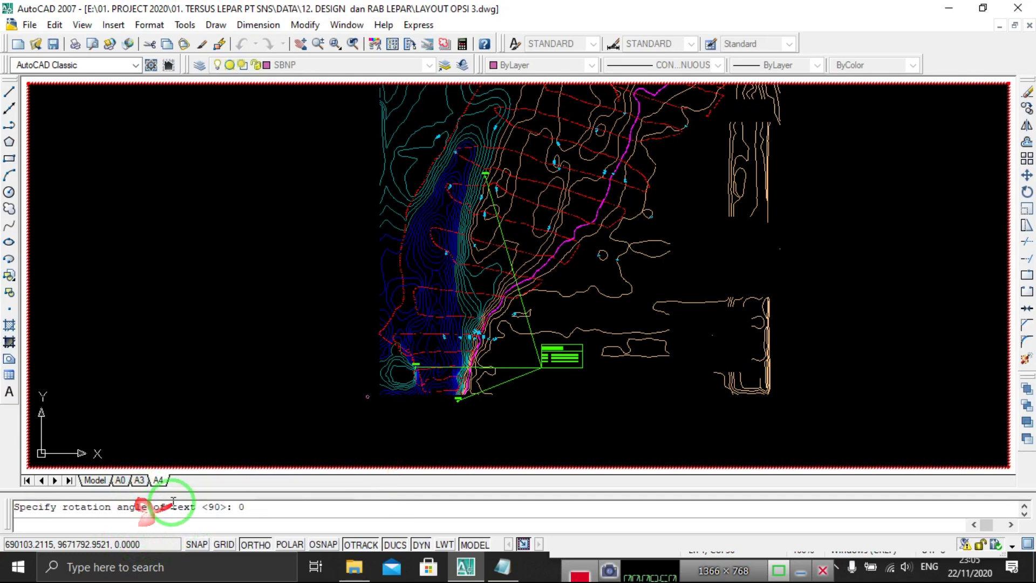
# Crossing-select and erase the 490 excess grid marks outside the site.
pyautogui.scroll(-2, 455, 361)
pyautogui.scroll(-3, 473, 267)
pyautogui.write('5')
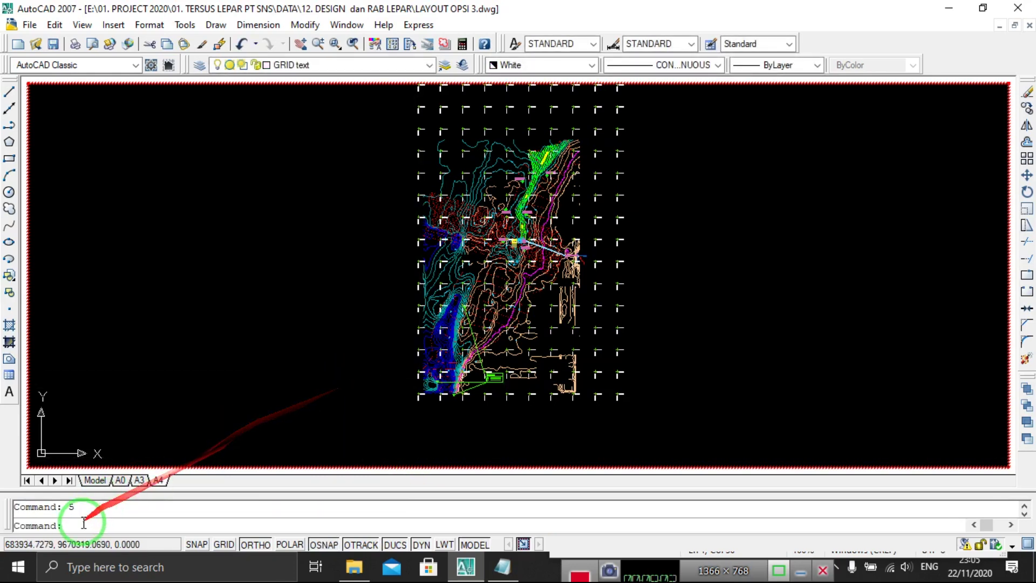
pyautogui.scroll(-3, 471, 359)
pyautogui.scroll(3, 475, 363)
pyautogui.scroll(-4, 483, 356)
pyautogui.scroll(2, 428, 440)
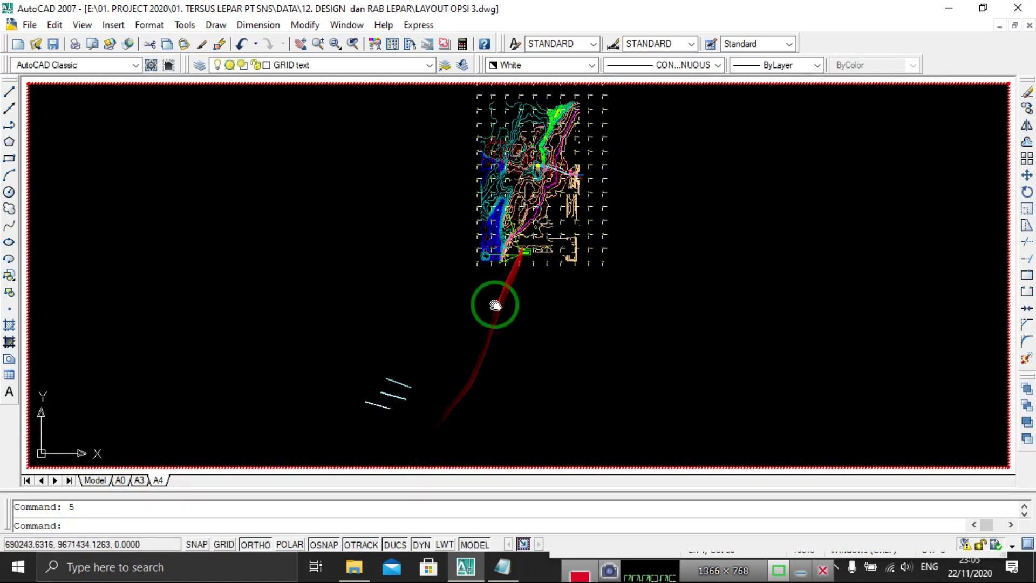
pyautogui.scroll(2, 493, 301)
pyautogui.scroll(3, 543, 231)
pyautogui.moveTo(544, 232); pyautogui.dragTo(549, 342, button='middle')
pyautogui.scroll(-2, 555, 326)
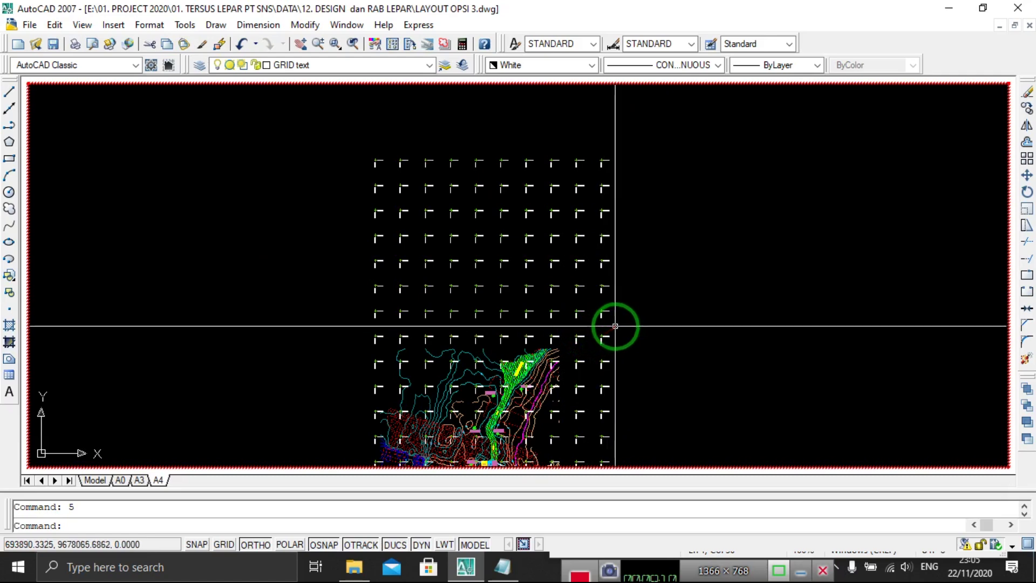
pyautogui.click(619, 324)
pyautogui.click(340, 153)
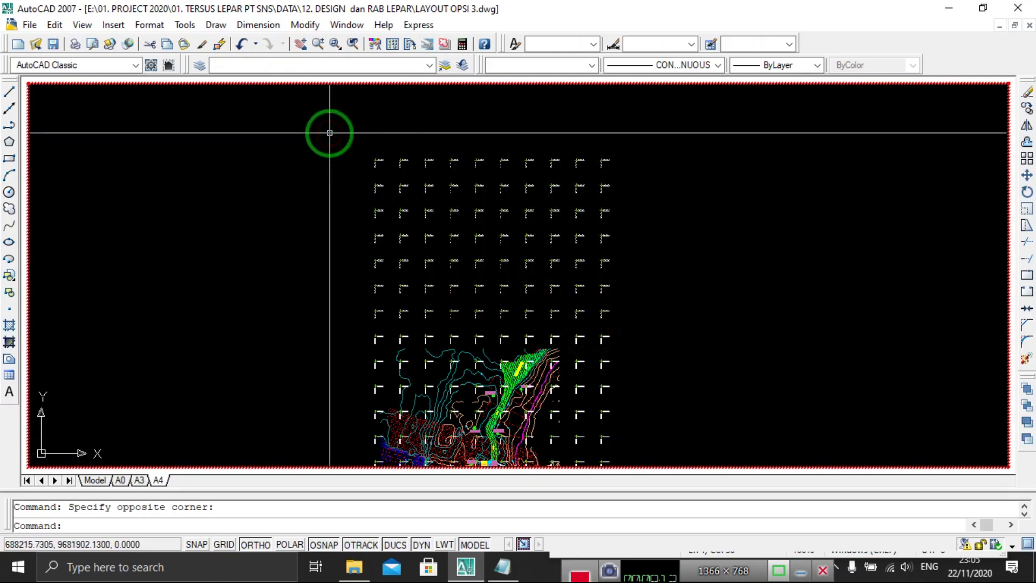
pyautogui.press('Delete')
# Erase the extra right-hand column of grid marks (91 objects).
pyautogui.scroll(-3, 367, 146)
pyautogui.scroll(-2, 402, 160)
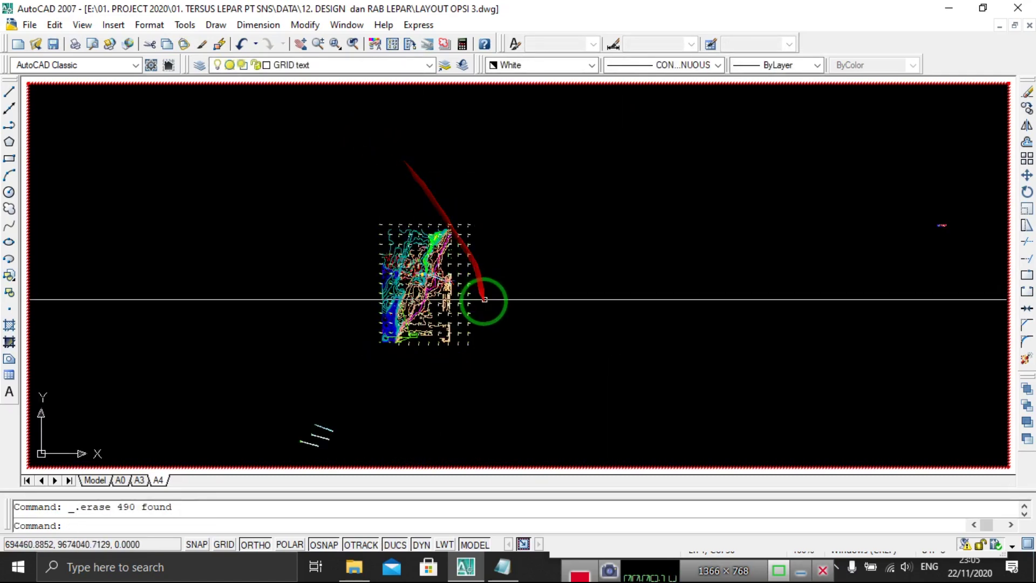
pyautogui.scroll(1, 486, 301)
pyautogui.click(488, 387)
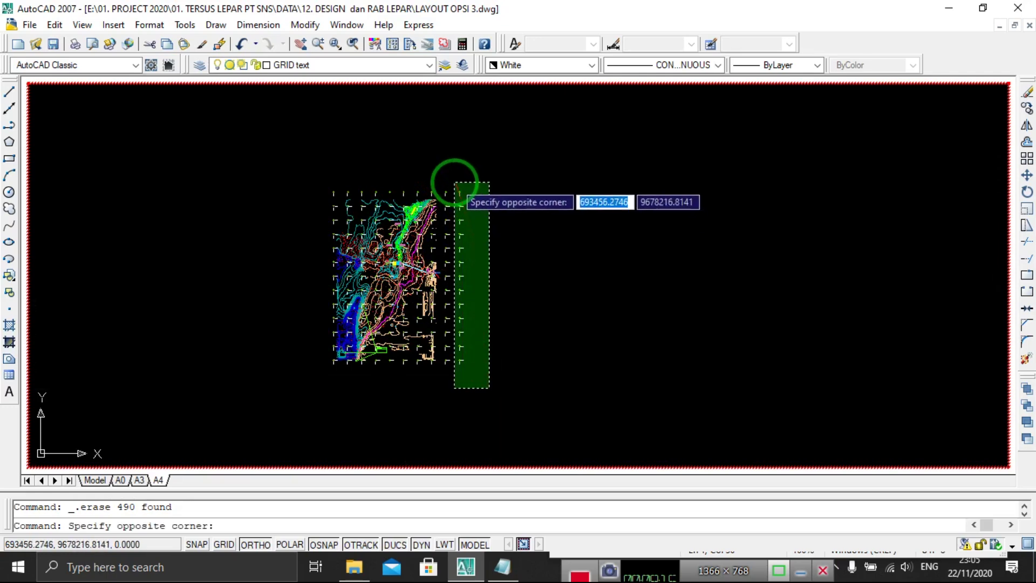
pyautogui.click(455, 182)
pyautogui.press('Delete')
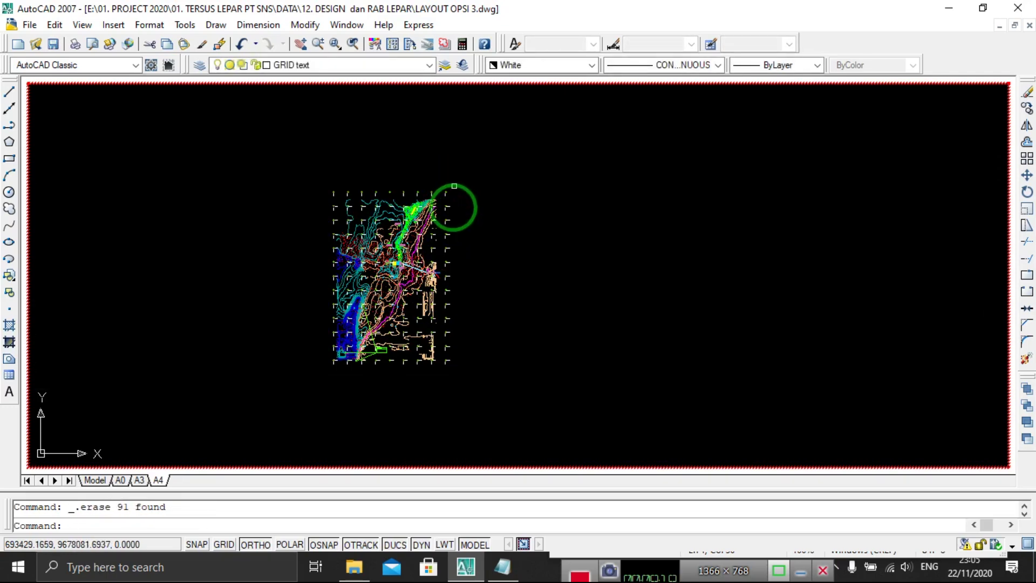
pyautogui.scroll(8, 454, 204)
pyautogui.scroll(-4, 423, 222)
pyautogui.moveTo(452, 197); pyautogui.dragTo(583, 132, button='middle')
pyautogui.scroll(-3, 509, 248)
pyautogui.scroll(5, 459, 326)
pyautogui.scroll(2, 401, 359)
pyautogui.moveTo(401, 358); pyautogui.dragTo(555, 282, button='middle')
pyautogui.scroll(-3, 486, 308)
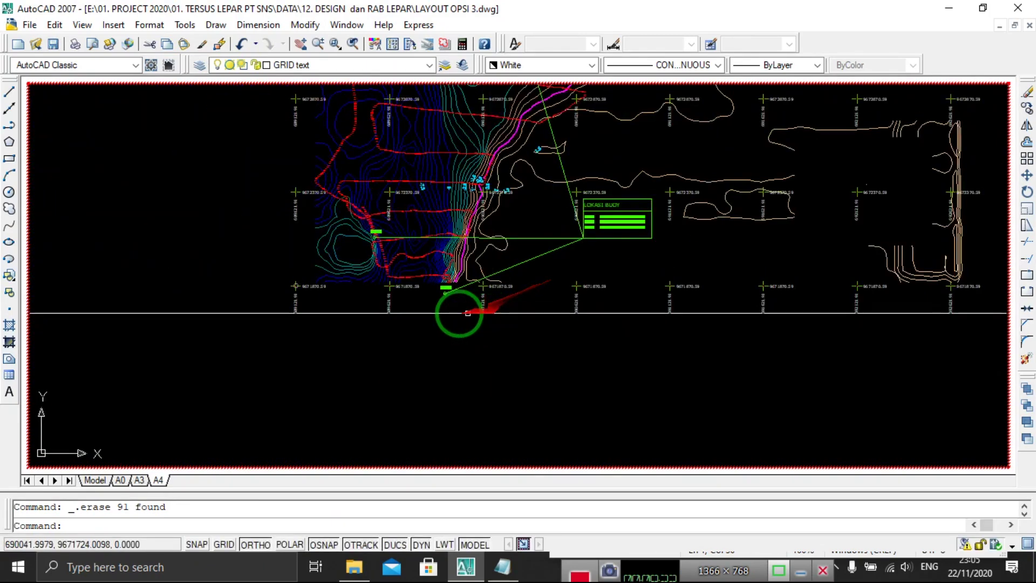
pyautogui.scroll(6, 273, 289)
pyautogui.scroll(-2, 397, 319)
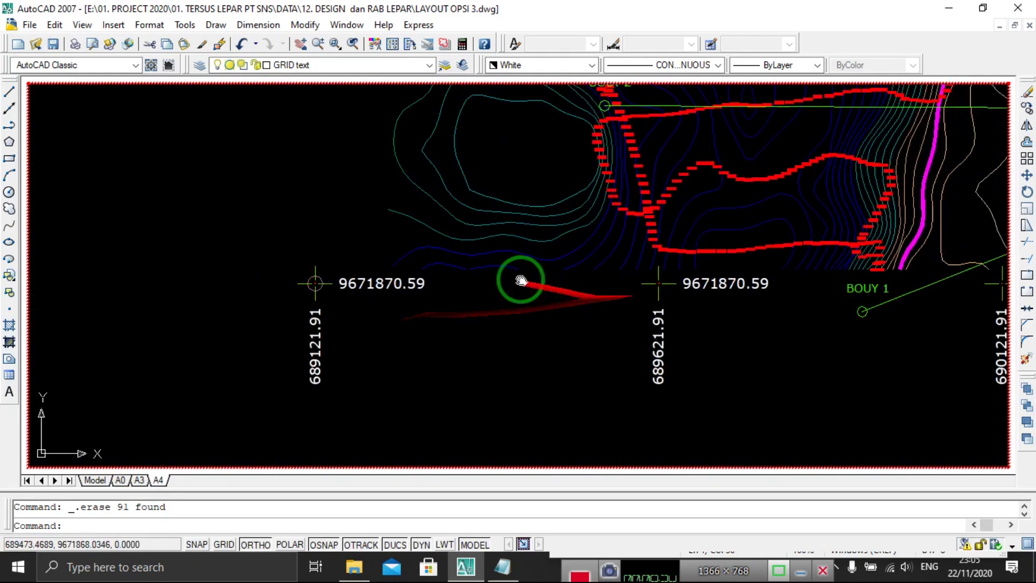
pyautogui.moveTo(764, 307); pyautogui.dragTo(522, 326, button='middle')
pyautogui.moveTo(509, 371); pyautogui.dragTo(308, 407, button='middle')
pyautogui.scroll(-2, 446, 342)
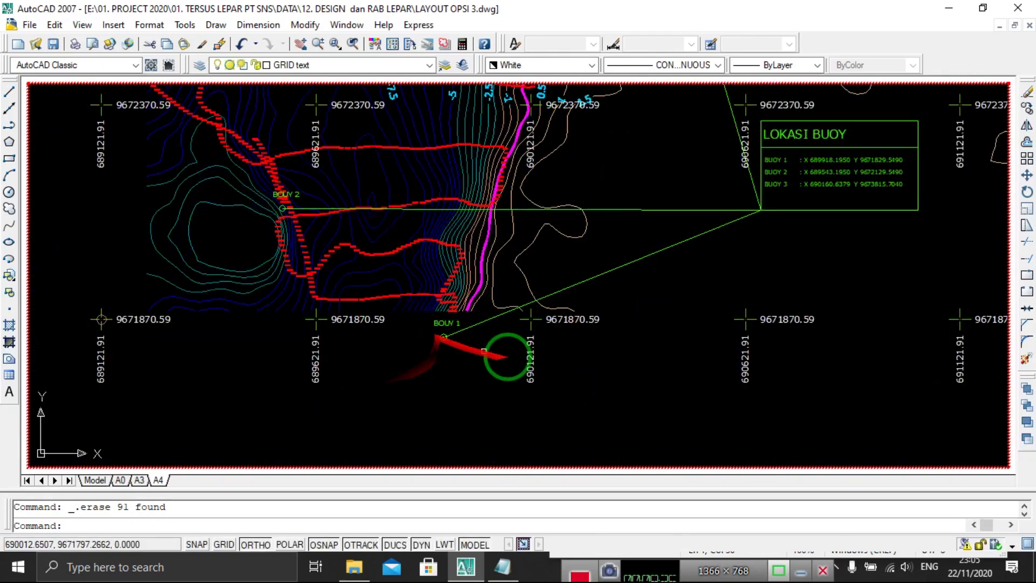
pyautogui.scroll(4, 555, 354)
pyautogui.moveTo(582, 343); pyautogui.dragTo(308, 308, button='middle')
pyautogui.scroll(-2, 398, 300)
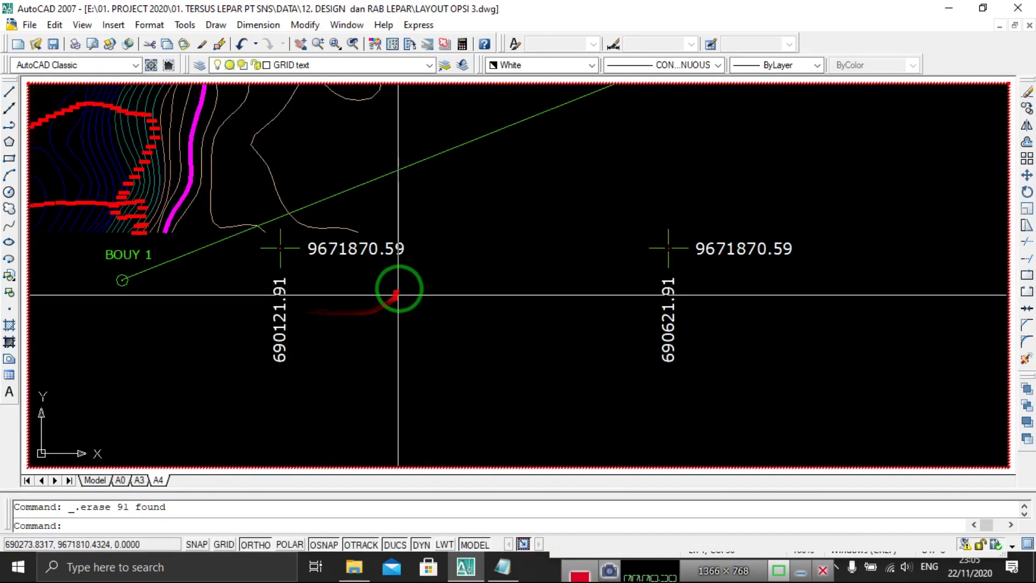
pyautogui.scroll(3, 400, 243)
pyautogui.click(434, 284)
pyautogui.click(398, 249)
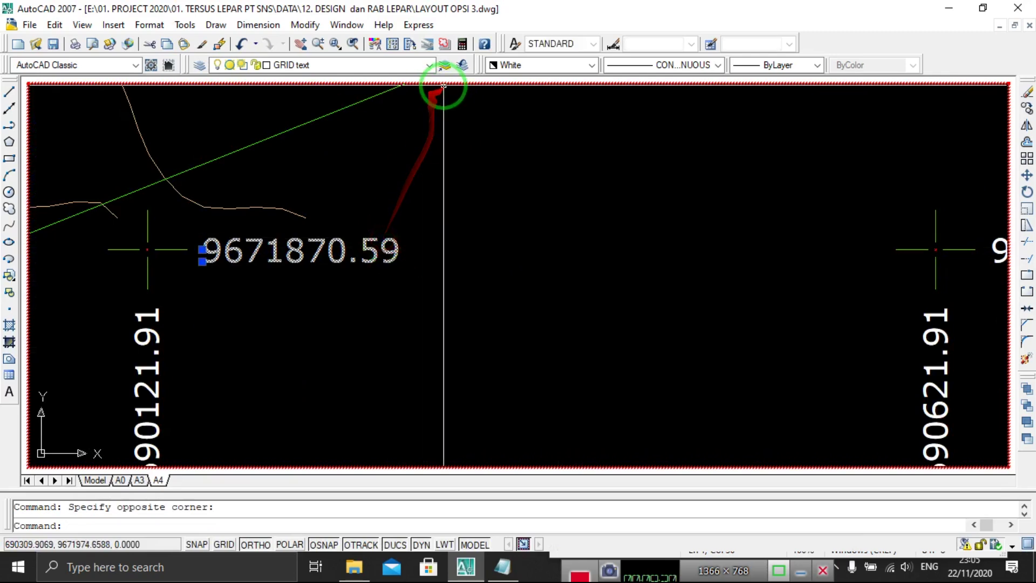
pyautogui.click(400, 69)
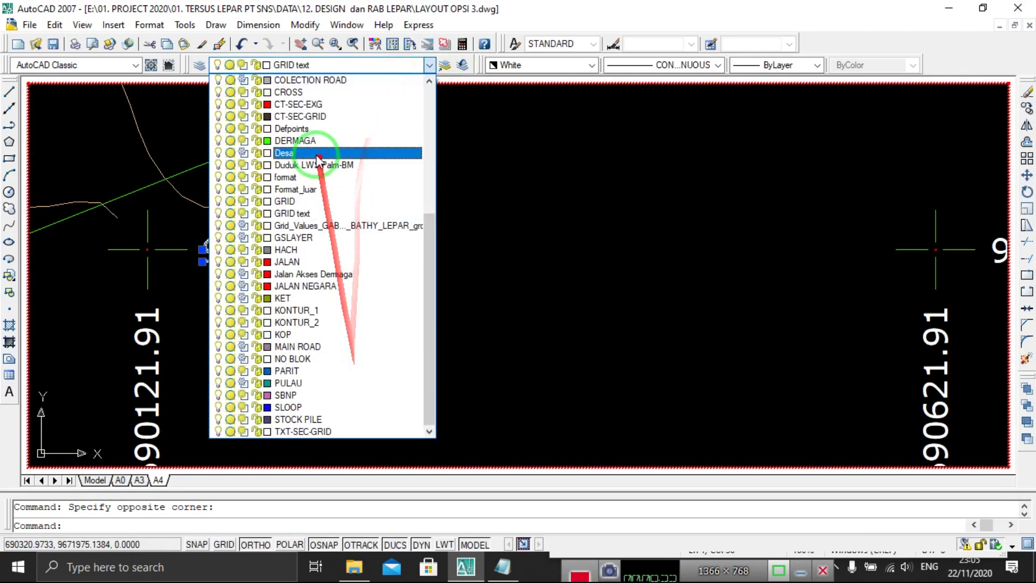
pyautogui.click(457, 160)
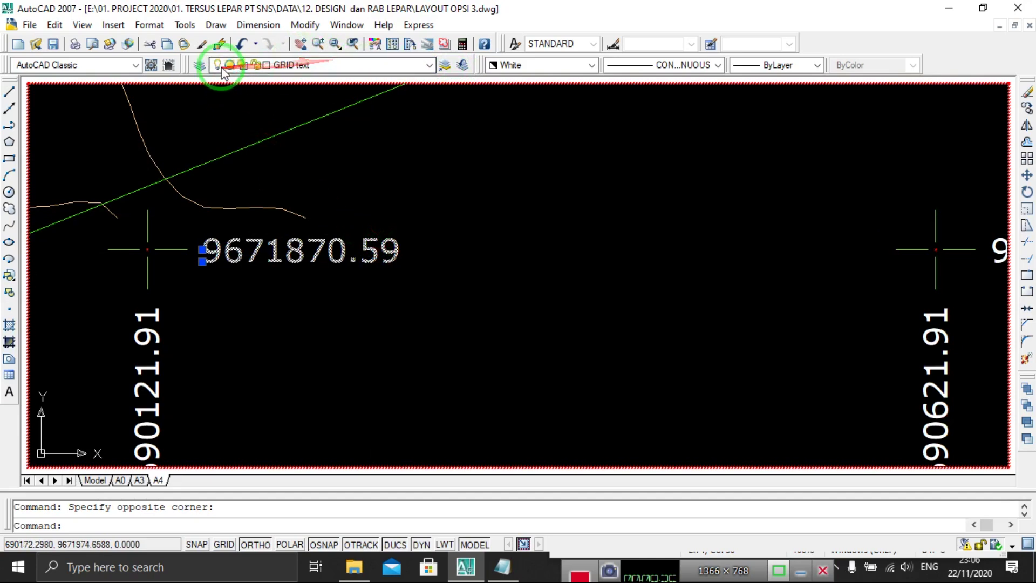
pyautogui.click(204, 69)
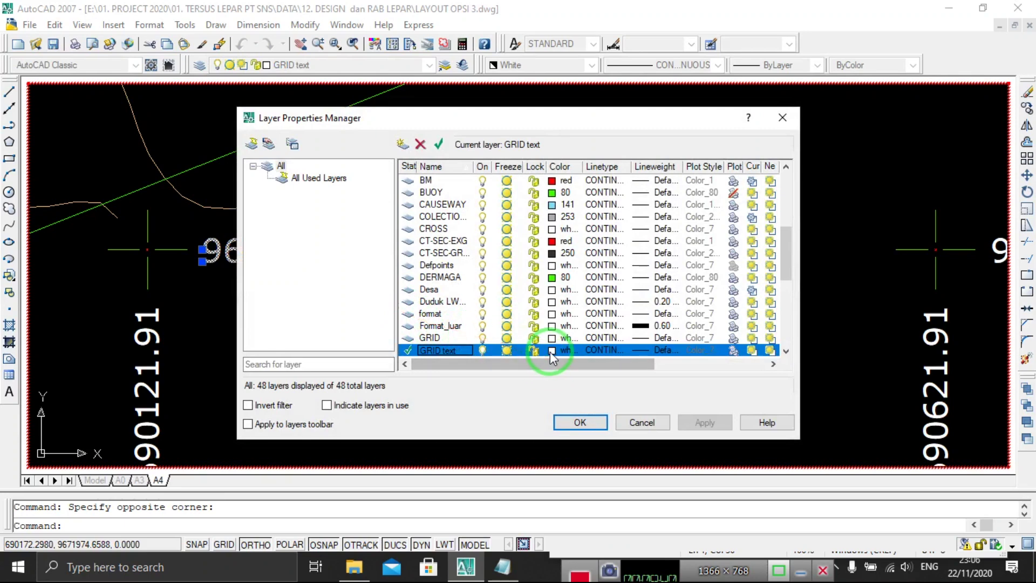
# Set the GRID text layer colour to dark grey 250.
pyautogui.click(552, 351)
pyautogui.click(399, 336)
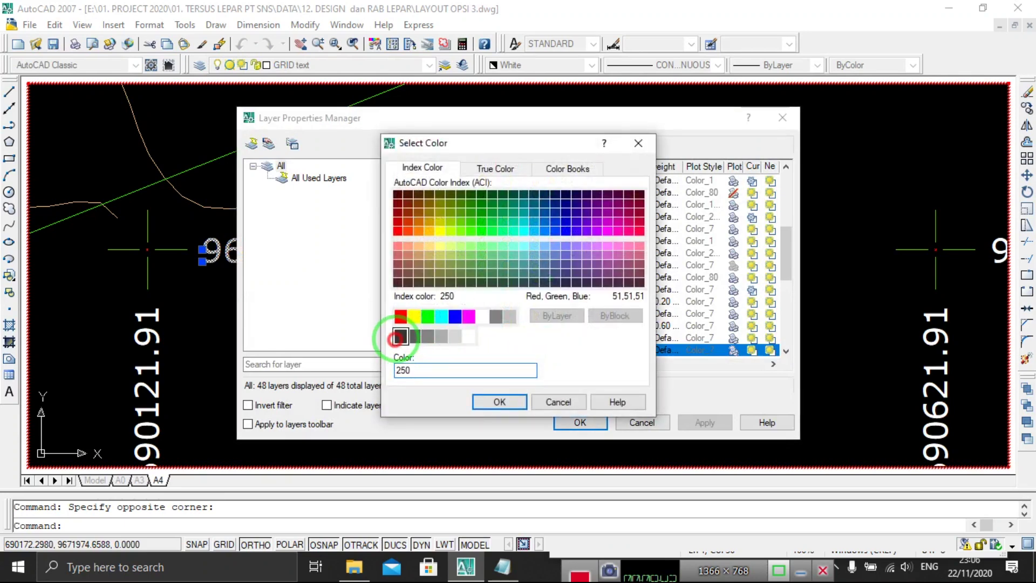
pyautogui.click(505, 402)
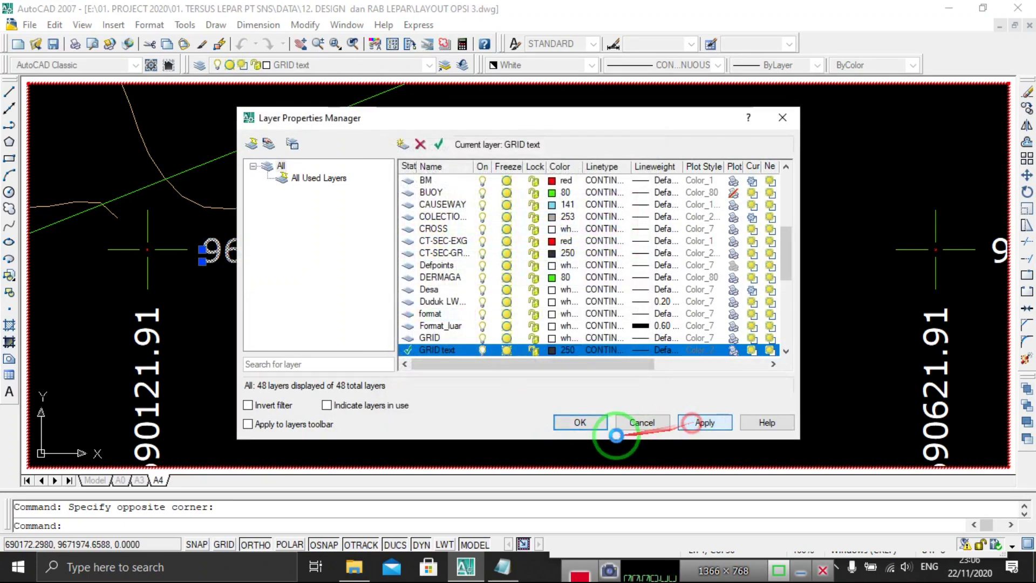
pyautogui.click(582, 423)
# Set the 9671870.59 label's colour to ByLayer.
pyautogui.click(467, 316)
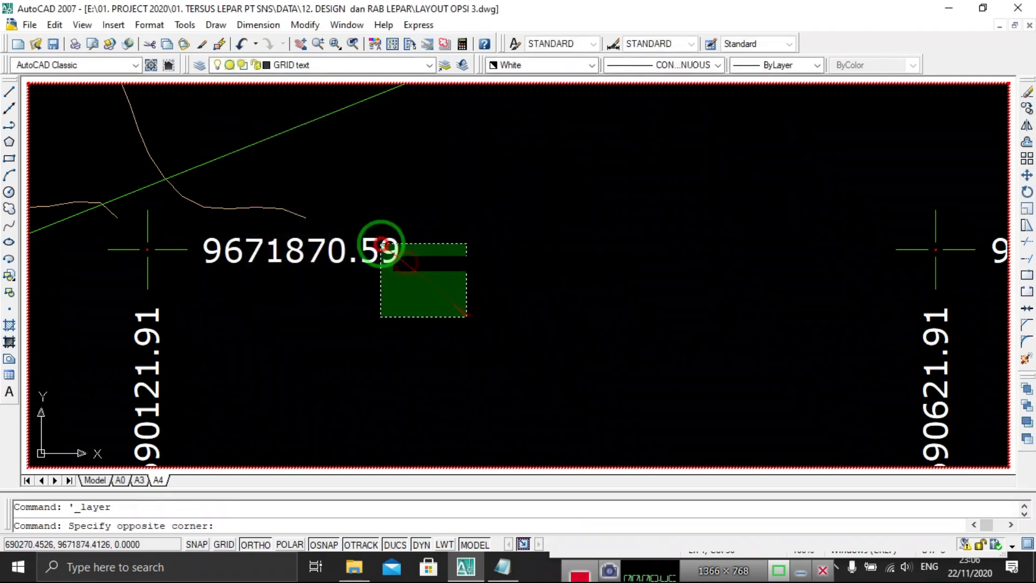
pyautogui.click(382, 246)
pyautogui.click(553, 66)
pyautogui.click(552, 76)
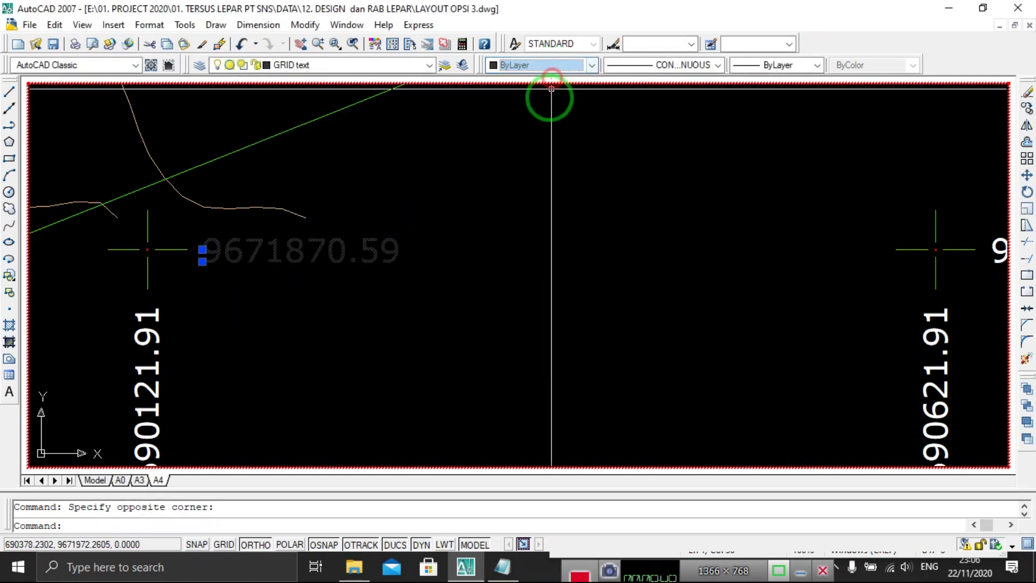
# Use MATCHPROP to copy the grey label's style onto the neighbouring grid labels.
pyautogui.scroll(-3, 430, 280)
pyautogui.press('Escape')
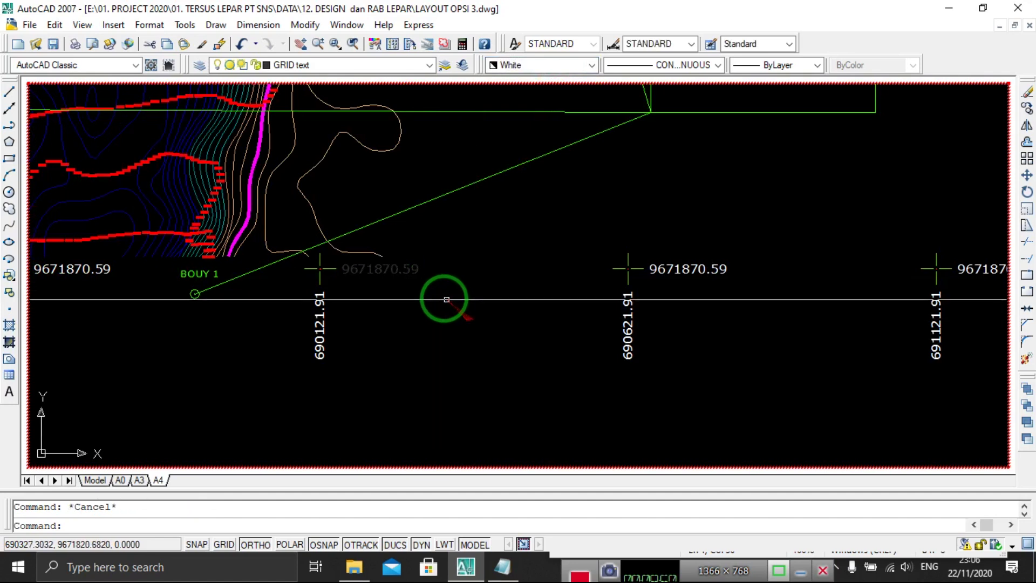
pyautogui.click(465, 274)
pyautogui.click(416, 264)
pyautogui.write('ma')
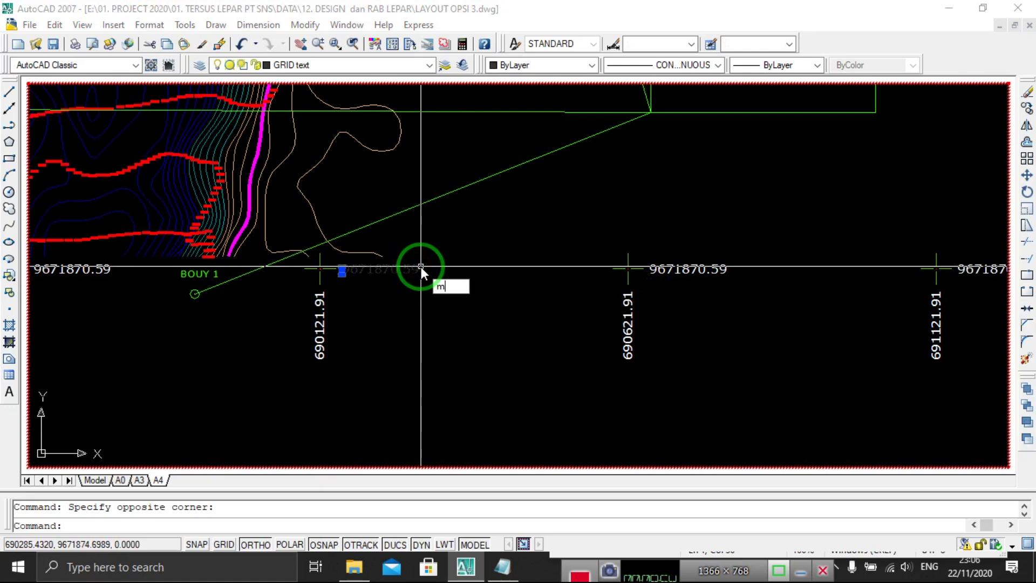
pyautogui.press('Return')
pyautogui.click(736, 301)
pyautogui.click(723, 273)
pyautogui.scroll(-3, 752, 293)
pyautogui.scroll(-1, 674, 319)
pyautogui.scroll(4, 648, 324)
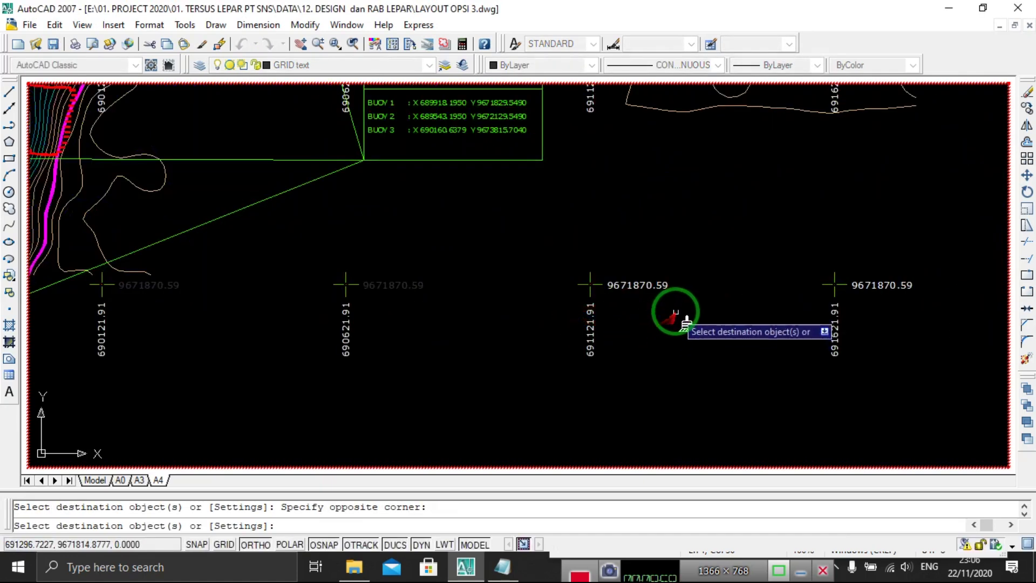
pyautogui.press('Escape')
pyautogui.scroll(-3, 607, 302)
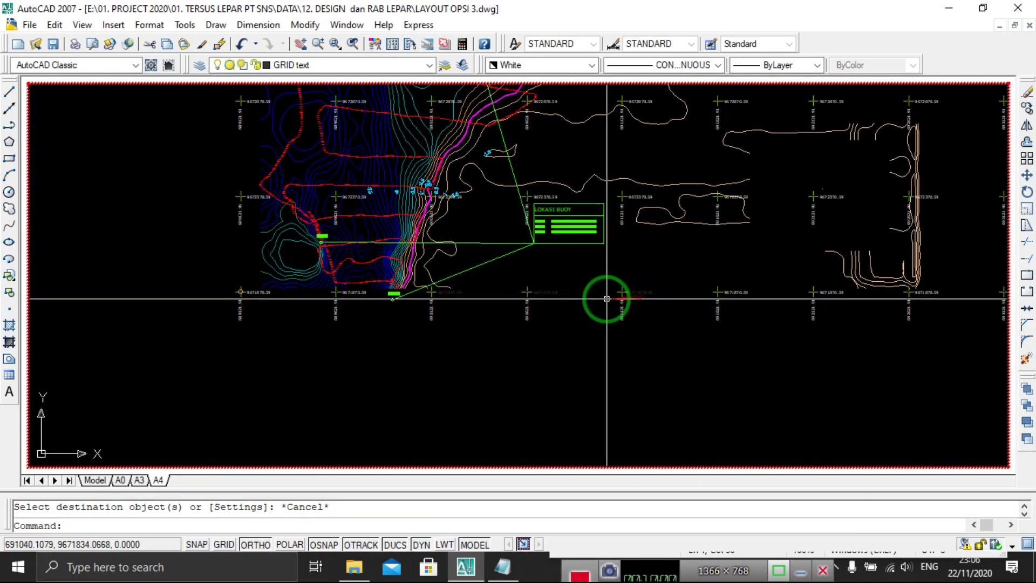
pyautogui.scroll(-1, 606, 302)
pyautogui.scroll(-1, 565, 387)
pyautogui.scroll(-1, 572, 370)
pyautogui.scroll(-1, 569, 384)
pyautogui.scroll(6, 578, 316)
pyautogui.scroll(-3, 578, 315)
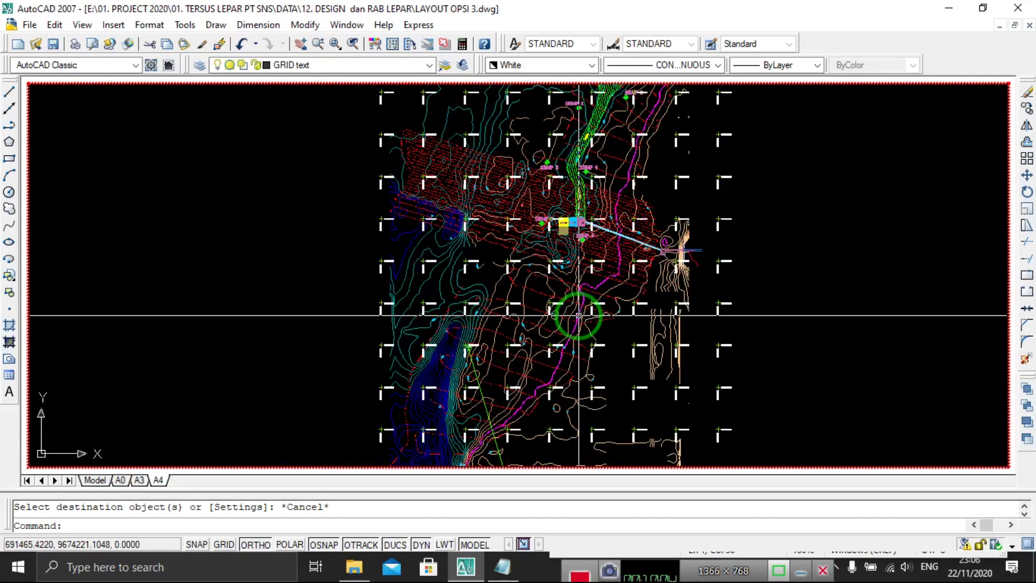
pyautogui.scroll(-2, 579, 316)
pyautogui.moveTo(579, 316); pyautogui.dragTo(551, 301, button='middle')
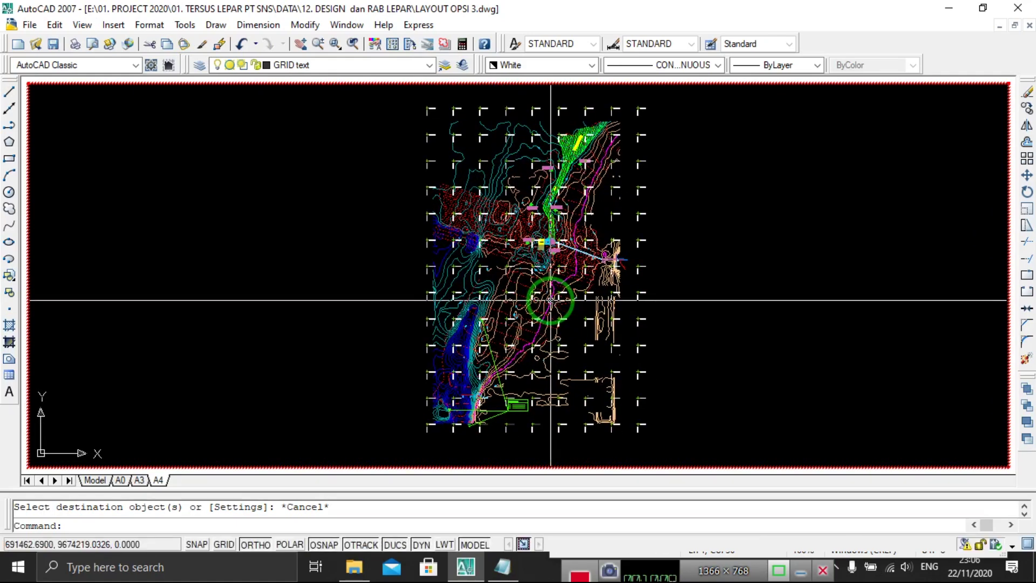
pyautogui.scroll(5, 549, 300)
pyautogui.scroll(3, 564, 290)
pyautogui.scroll(2, 579, 287)
pyautogui.scroll(-2, 586, 283)
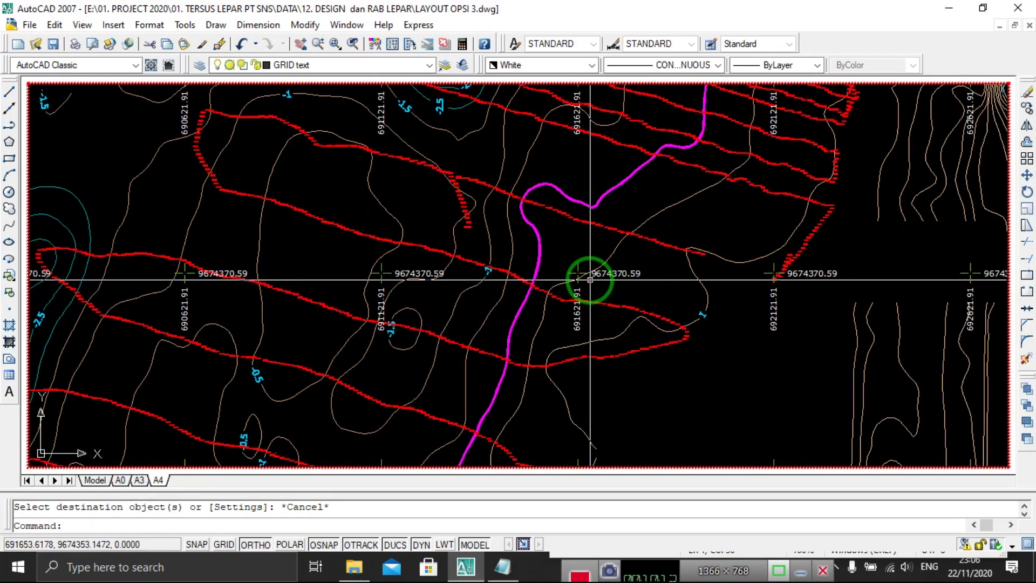
pyautogui.moveTo(451, 371)
pyautogui.mouseDown(button='middle')
pyautogui.moveTo(320, 320)
pyautogui.moveTo(386, 315)
pyautogui.mouseUp(button='middle')
pyautogui.scroll(2, 324, 312)
pyautogui.scroll(-1, 378, 318)
pyautogui.scroll(-2, 335, 324)
pyautogui.moveTo(242, 321); pyautogui.dragTo(278, 300, button='middle')
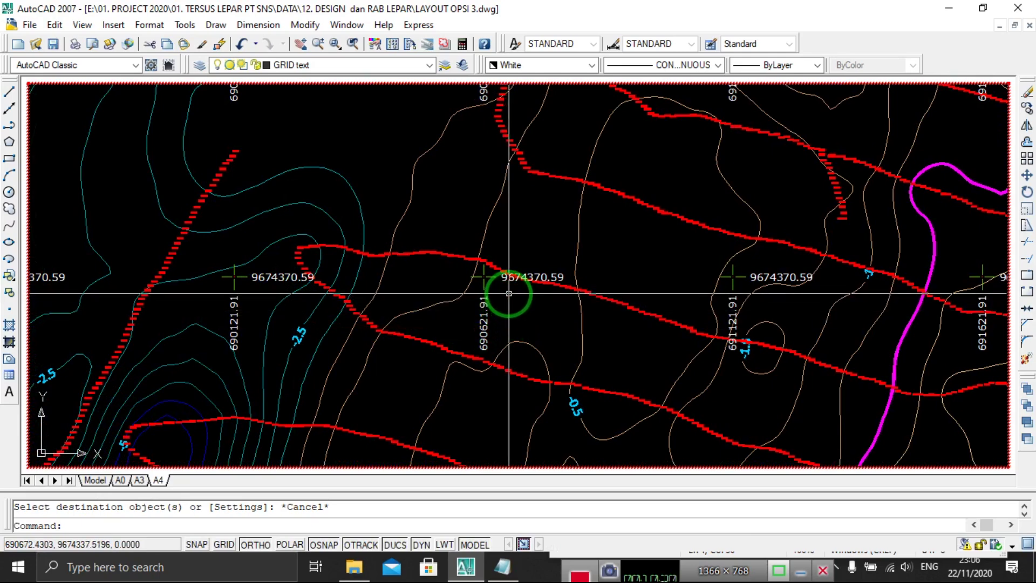
pyautogui.scroll(-4, 509, 293)
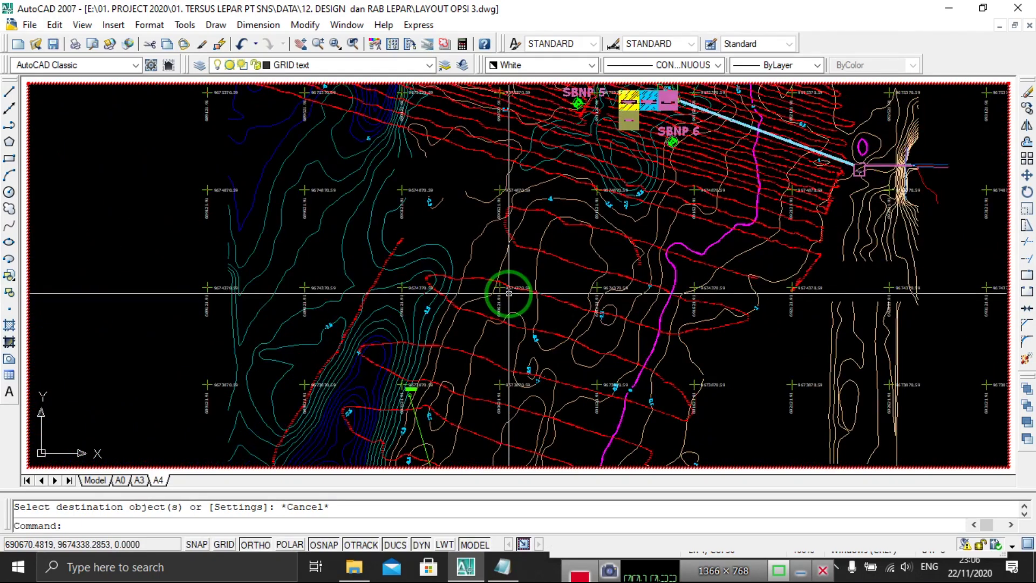
pyautogui.scroll(-2, 509, 293)
pyautogui.scroll(-1, 493, 288)
pyautogui.scroll(-1, 488, 282)
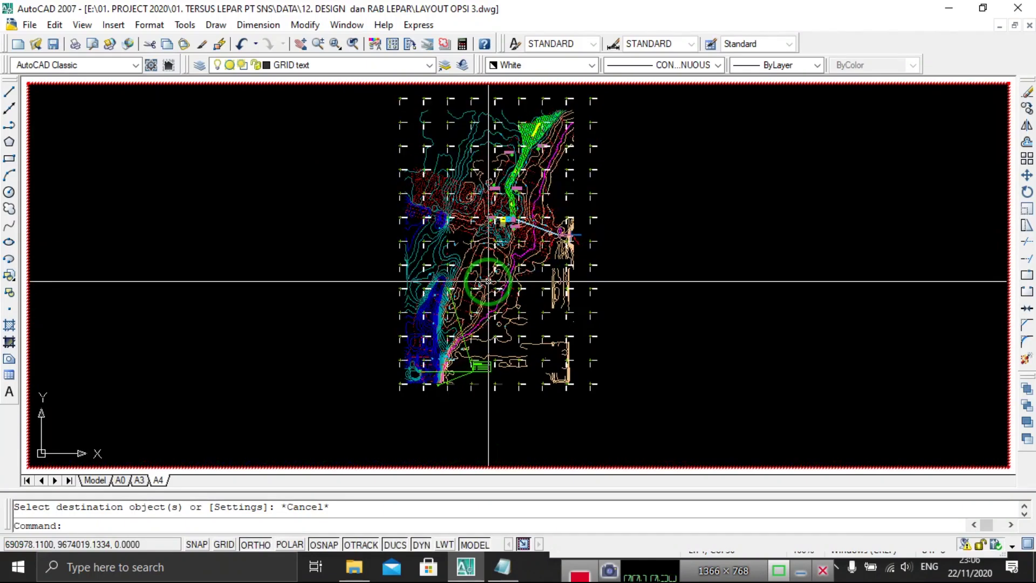
pyautogui.moveTo(528, 294); pyautogui.dragTo(544, 310, button='middle')
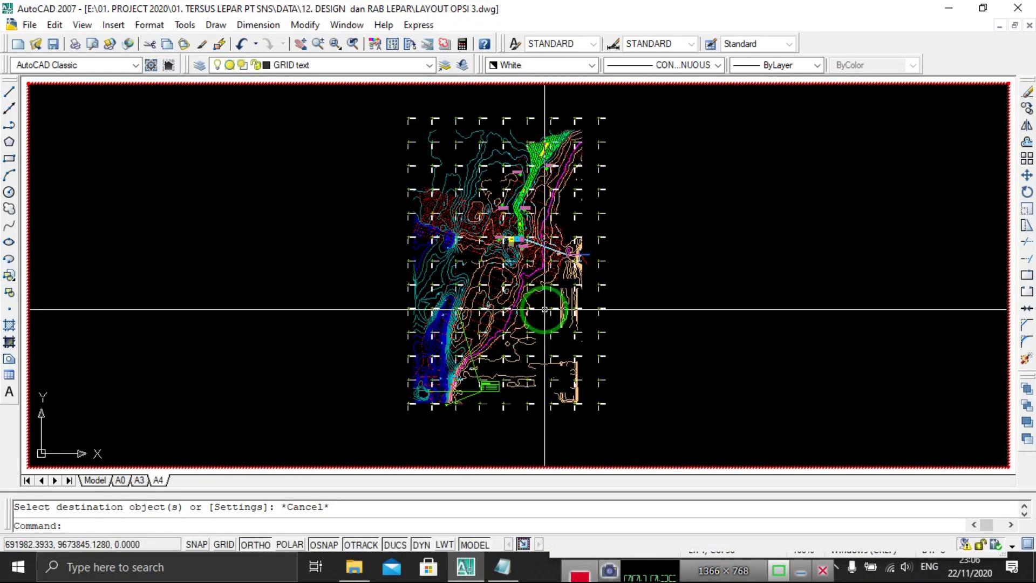
pyautogui.moveTo(555, 254); pyautogui.dragTo(527, 266, button='middle')
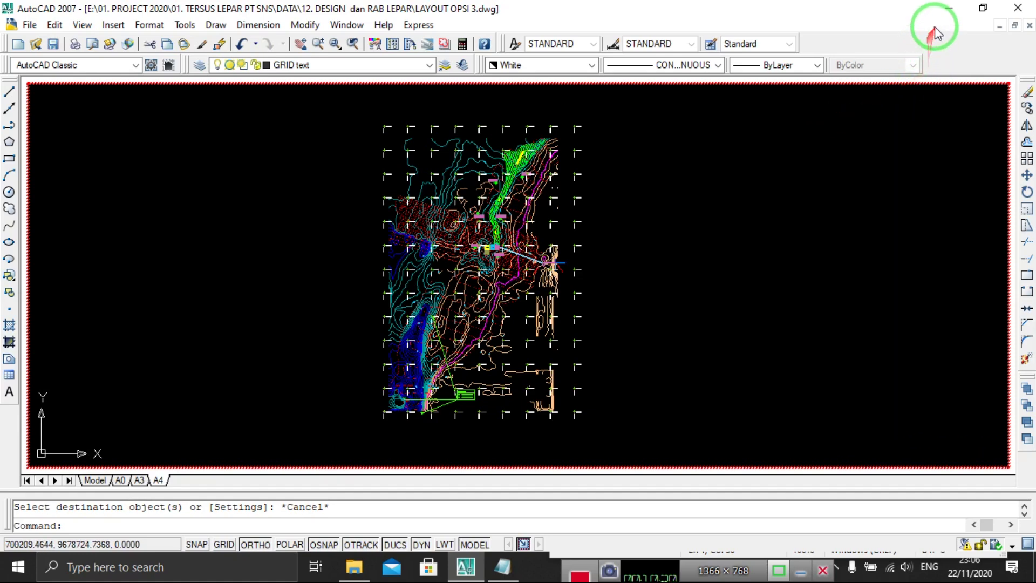
pyautogui.click(950, 9)
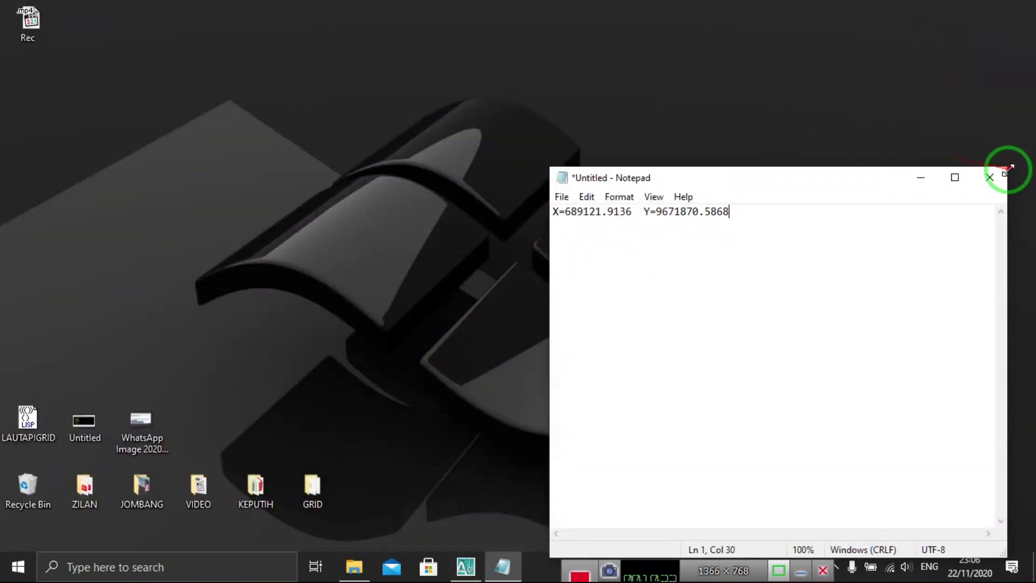
# Close the coordinates note without saving and refresh the desktop.
pyautogui.click(992, 176)
pyautogui.click(552, 289)
pyautogui.rightClick(494, 231)
pyautogui.click(530, 273)
pyautogui.rightClick(483, 229)
pyautogui.click(531, 273)
pyautogui.rightClick(492, 255)
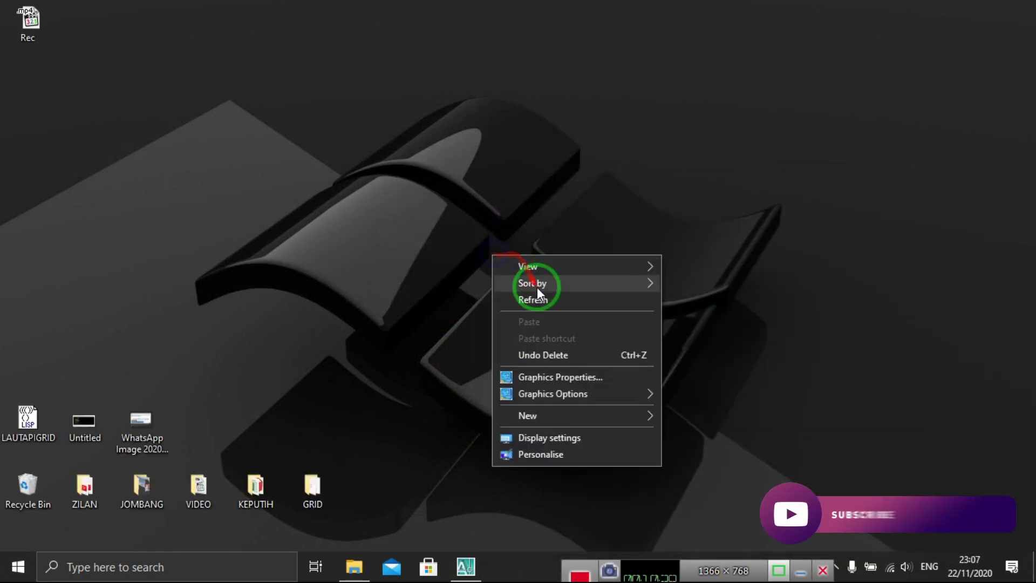
pyautogui.click(540, 298)
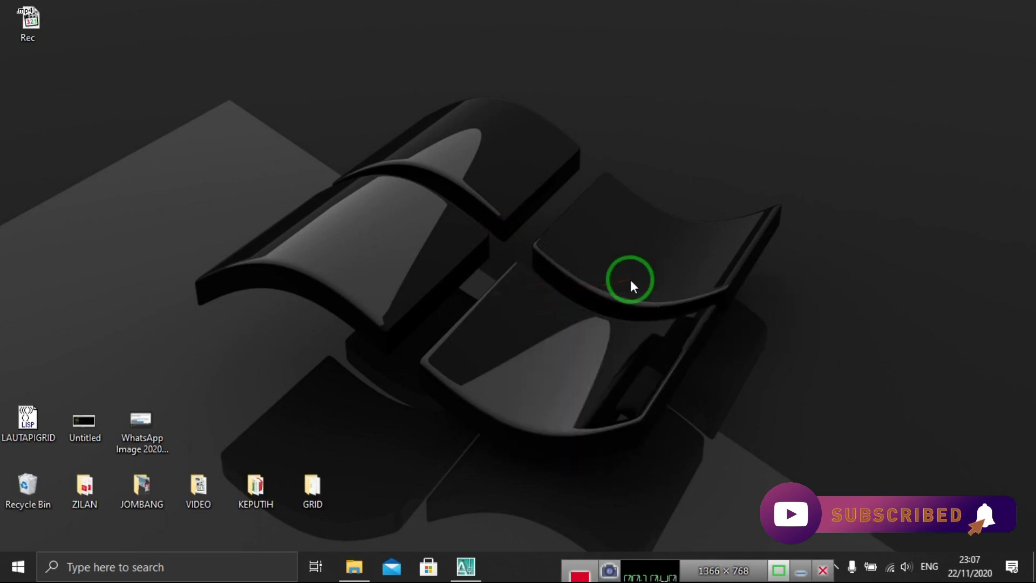